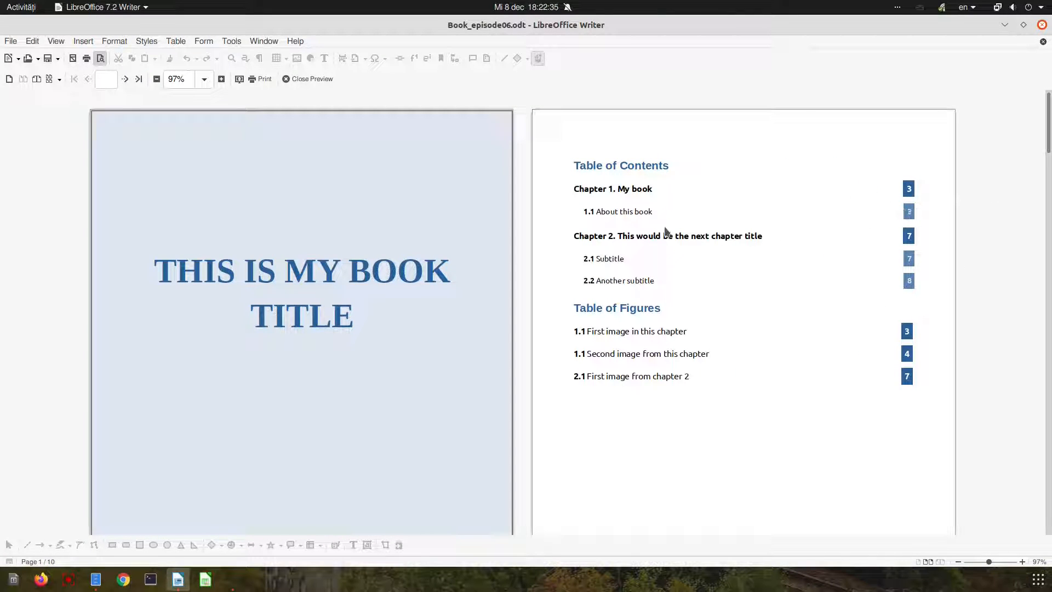
Review the book's pages in the print preview, close the preview, and look through the pages in the editing view.
scroll(767, 353, down, 5)
scroll(767, 353, down, 3)
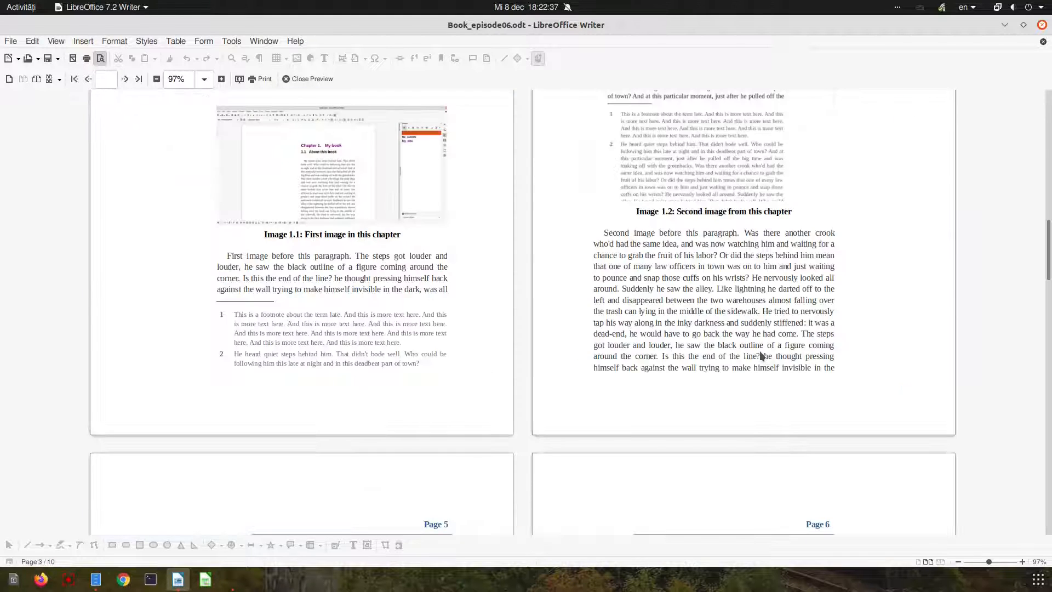
scroll(329, 386, up, 3)
scroll(276, 395, down, 2)
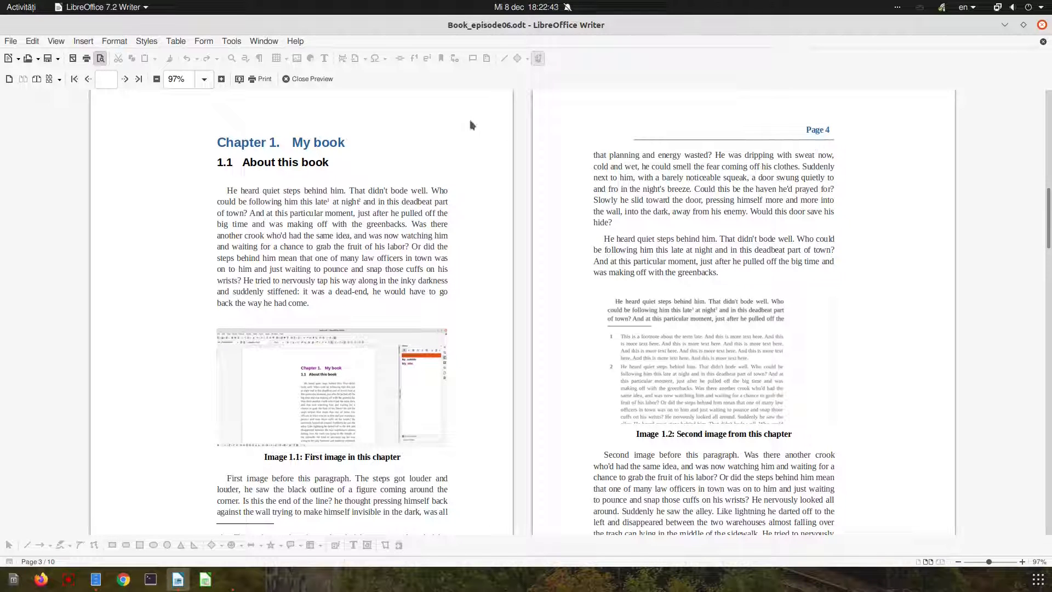
click(329, 80)
scroll(641, 307, down, 5)
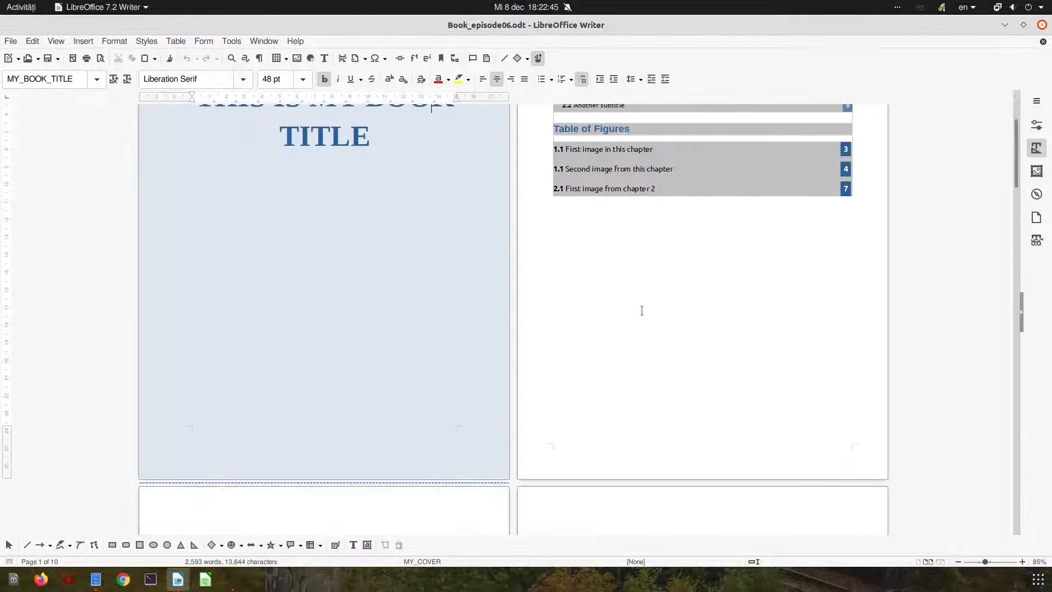
scroll(607, 315, down, 10)
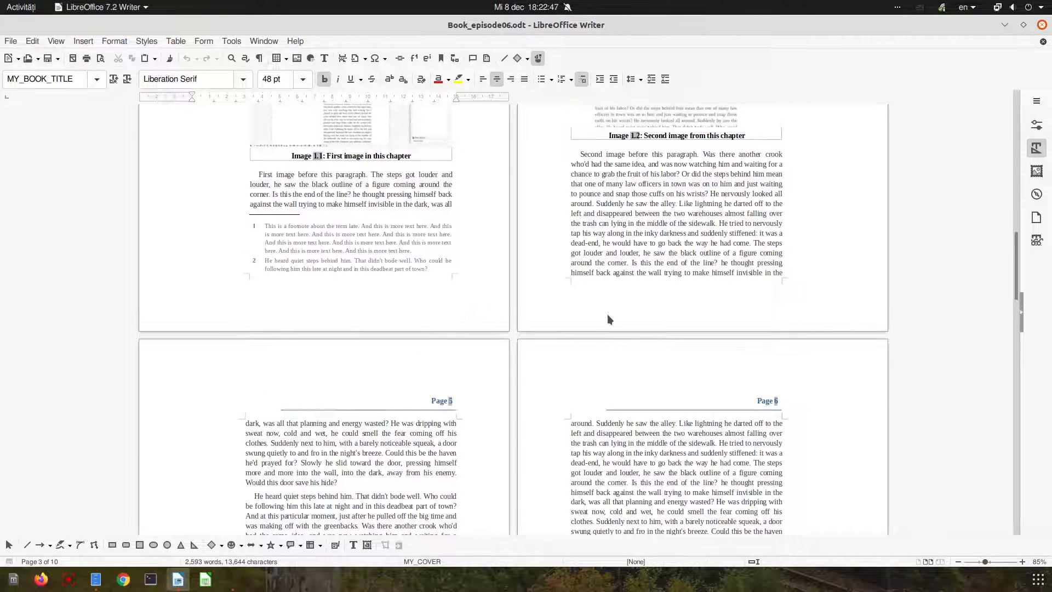
scroll(636, 288, down, 10)
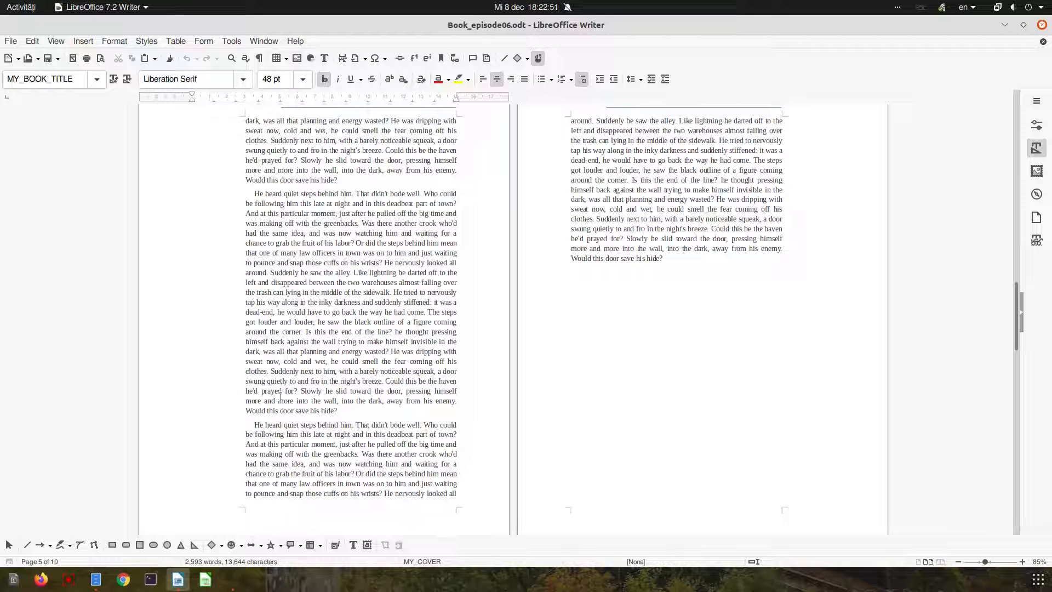
Place the cursor at the end of the "Would this door save his hide?" paragraph on page 5 and start a new page style.
click(349, 411)
scroll(392, 416, down, 3)
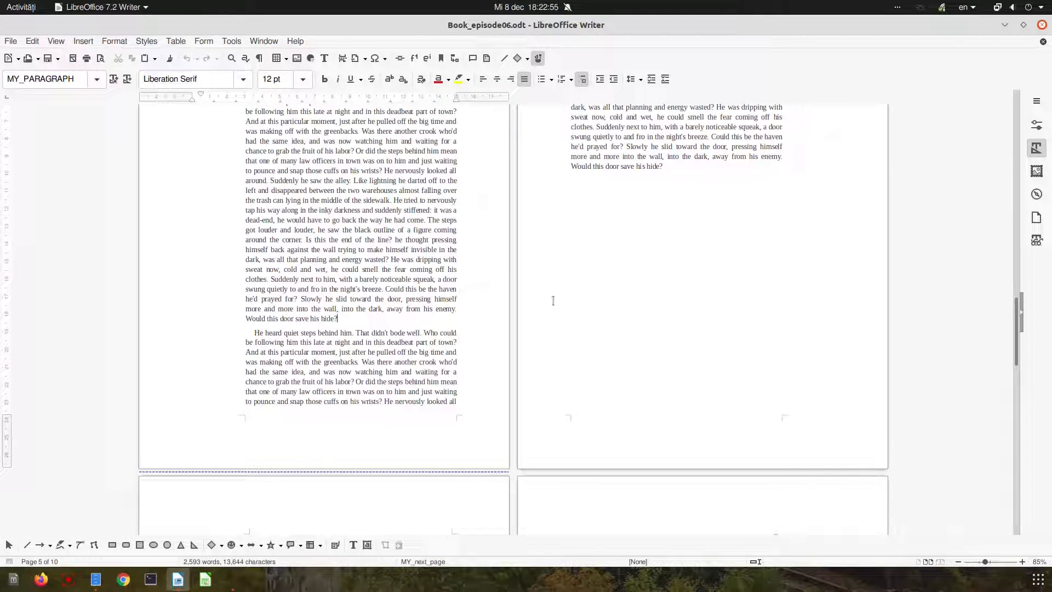
click(1036, 218)
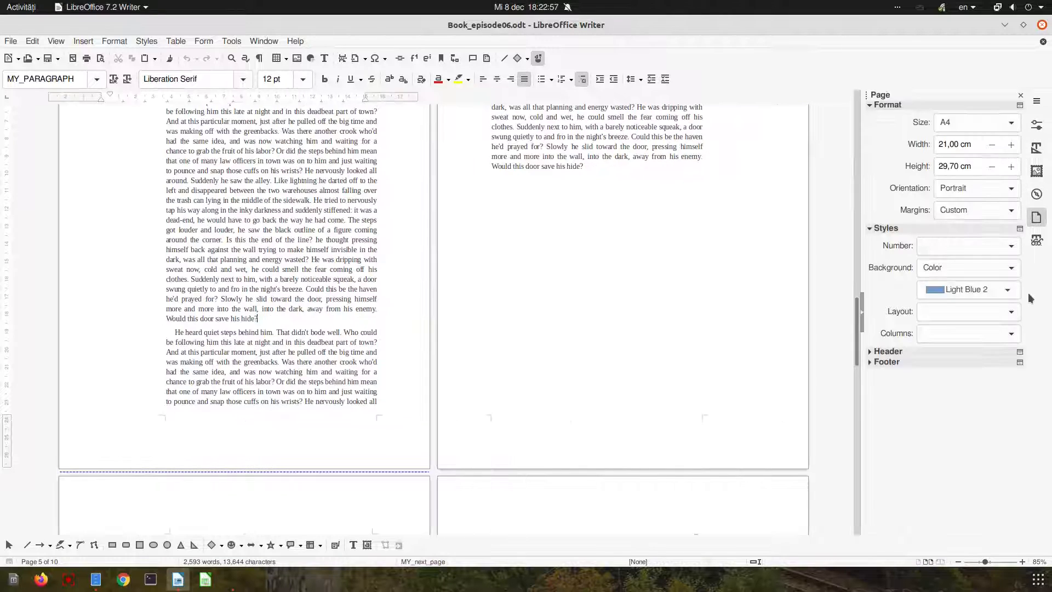
click(1037, 148)
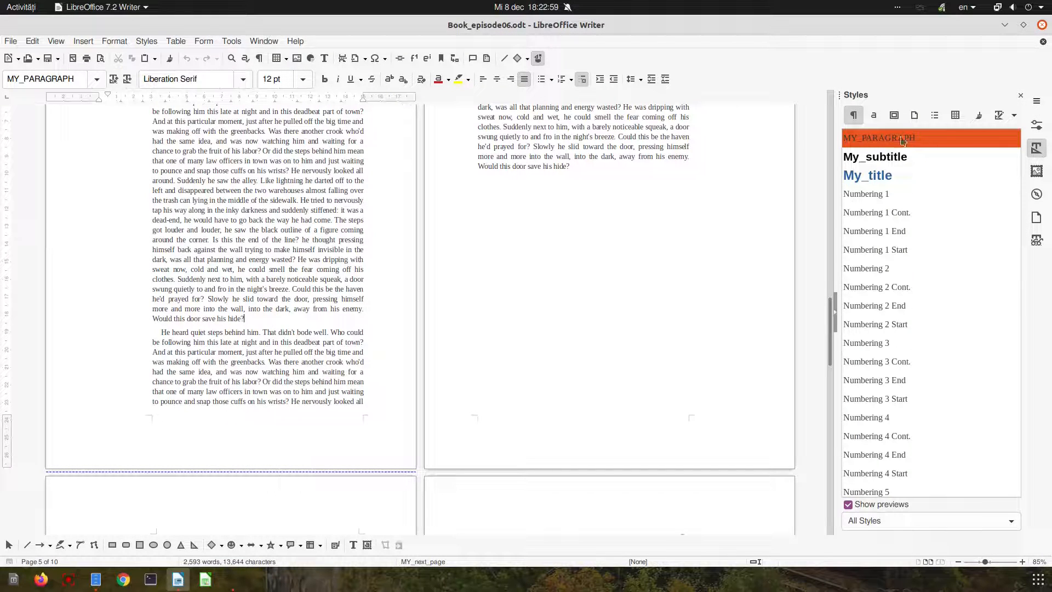
click(915, 115)
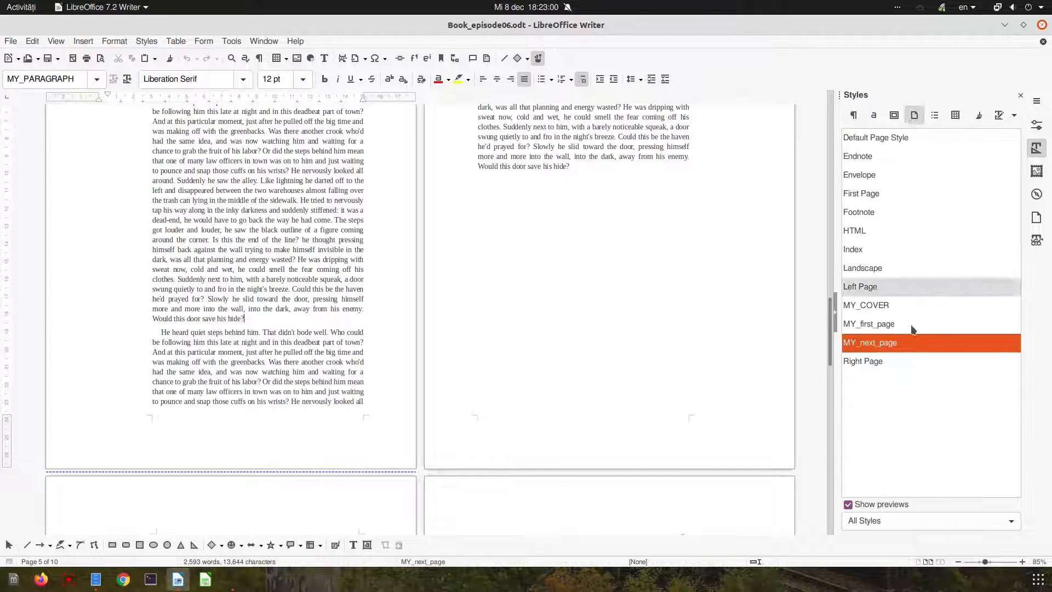
right_click(865, 269)
click(872, 278)
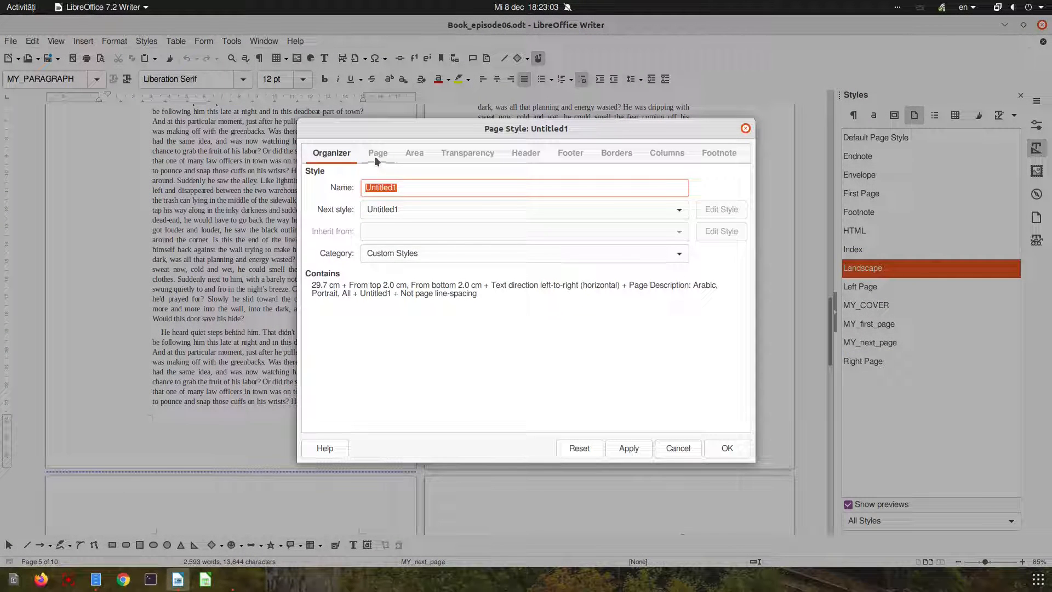
Set the new page style to landscape orientation with 3 cm left, right, top and bottom margins.
click(376, 154)
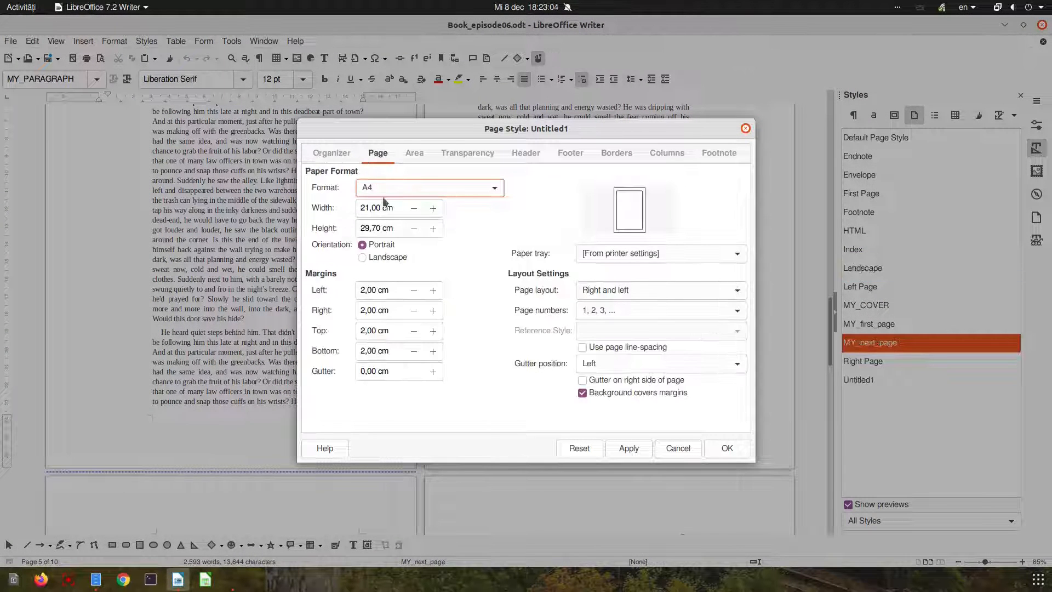
click(387, 257)
key(Tab)
text(3)
key(Tab)
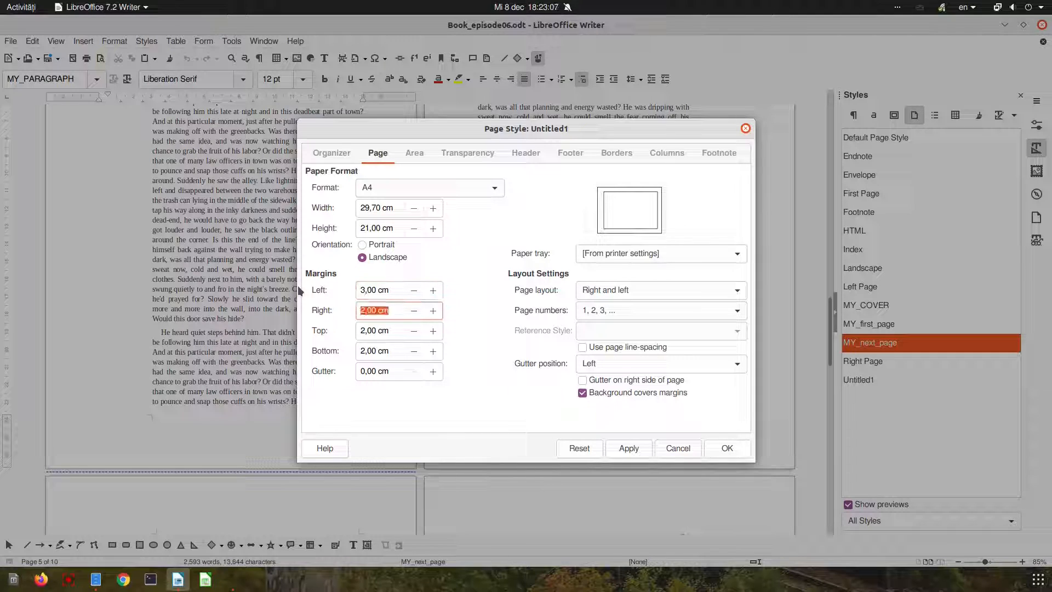
text(3)
key(Tab)
text(3)
key(Tab)
text(3)
key(Tab)
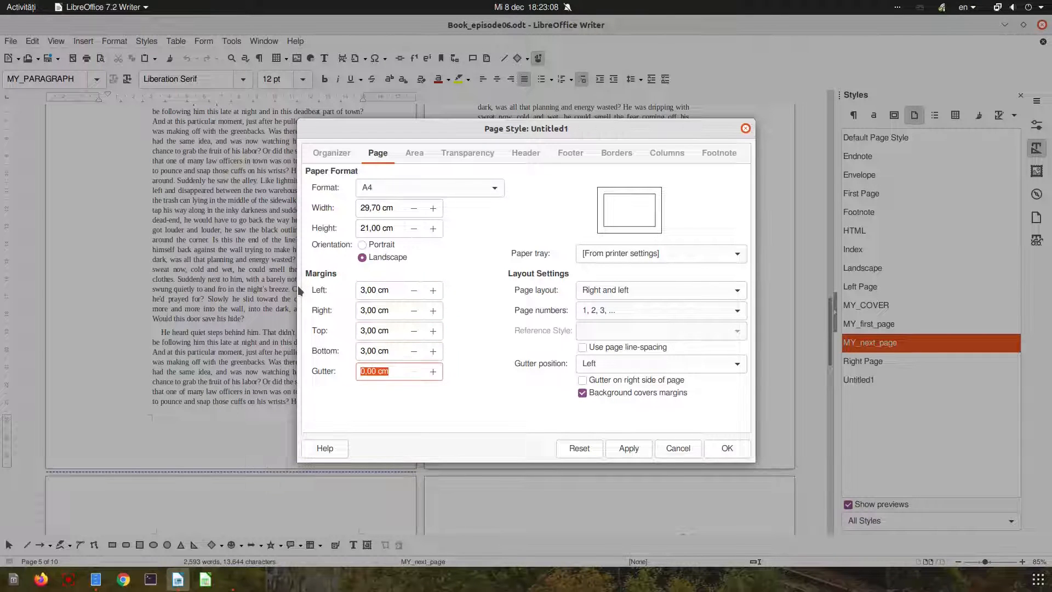
Check the area and transparency settings and name the new page style LAND_WITHOUT_HEADER.
click(423, 156)
click(449, 157)
click(420, 157)
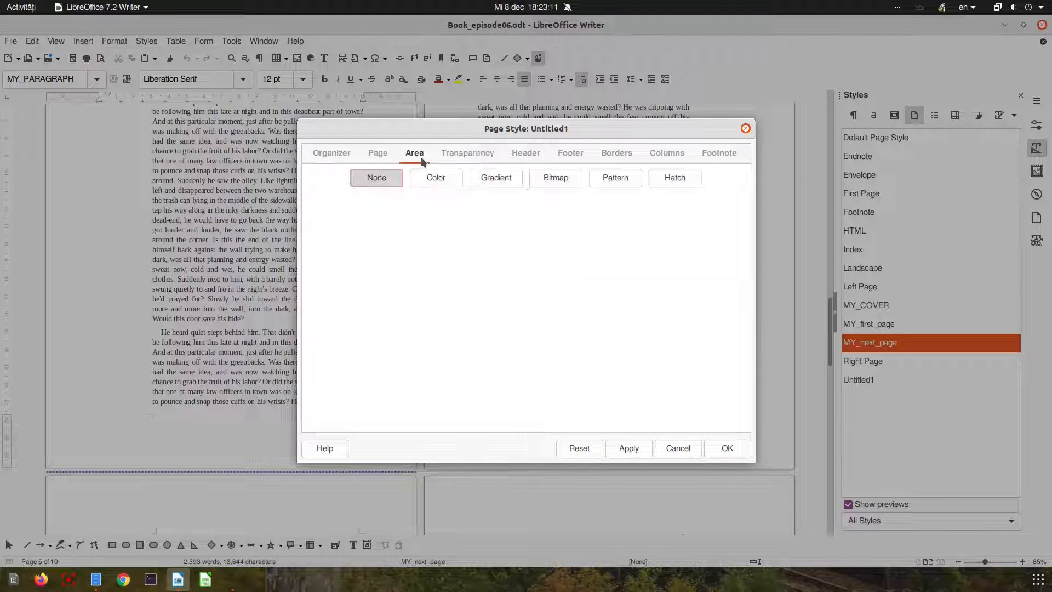
click(465, 157)
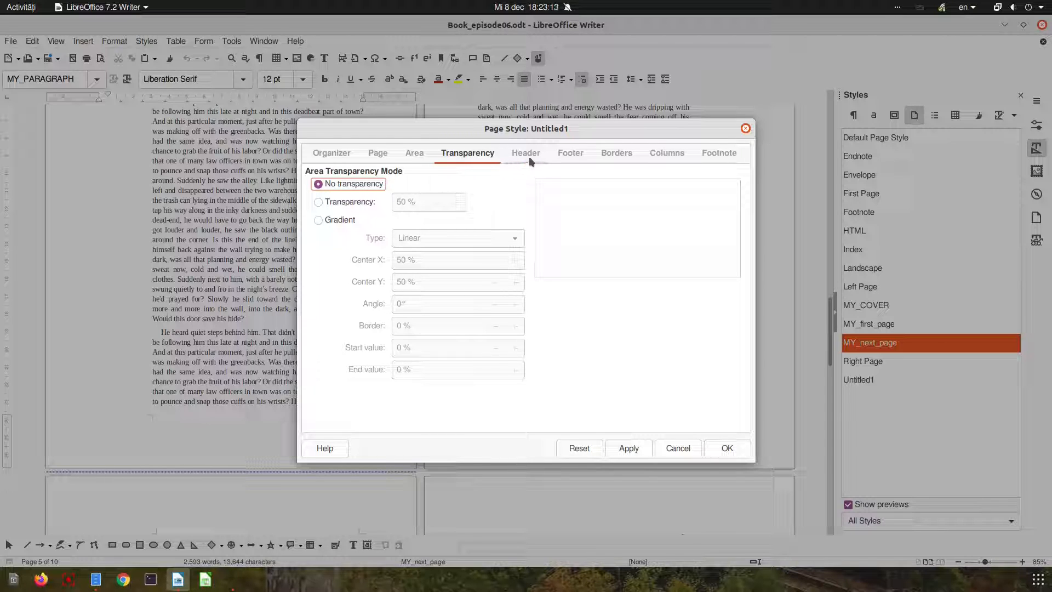
click(331, 156)
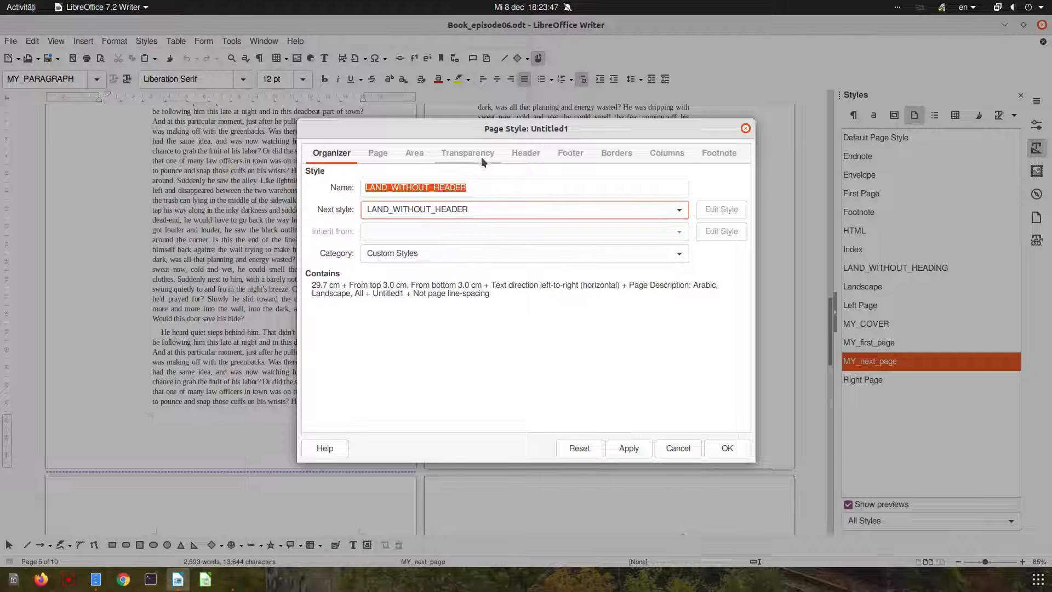
Check the style's header, footer, border, column and footnote settings, and save the LAND_WITHOUT_HEADER page style.
click(483, 157)
click(518, 157)
click(569, 156)
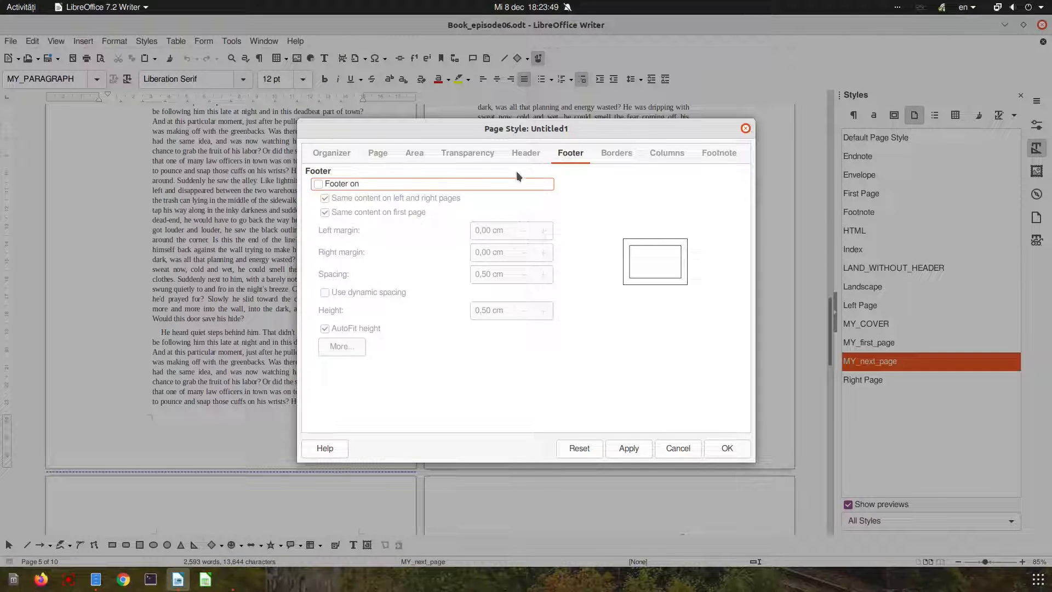
click(616, 156)
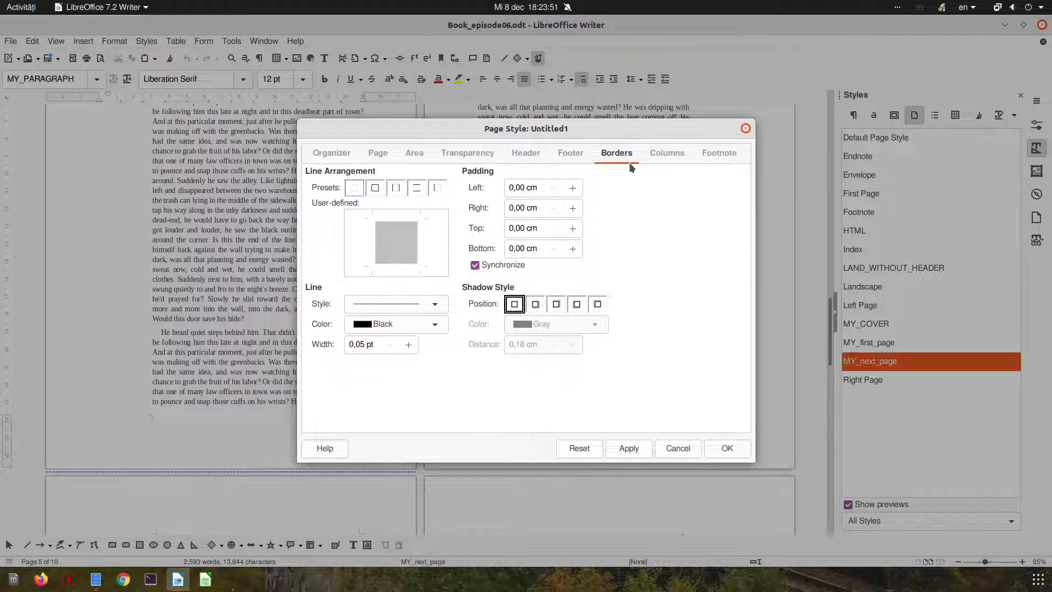
click(668, 158)
click(719, 155)
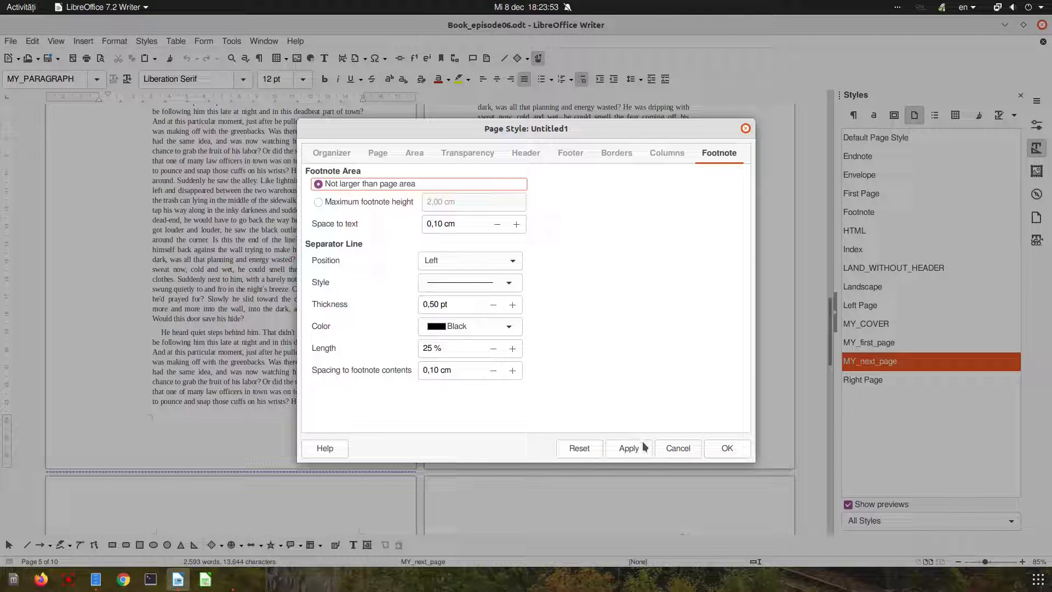
click(718, 451)
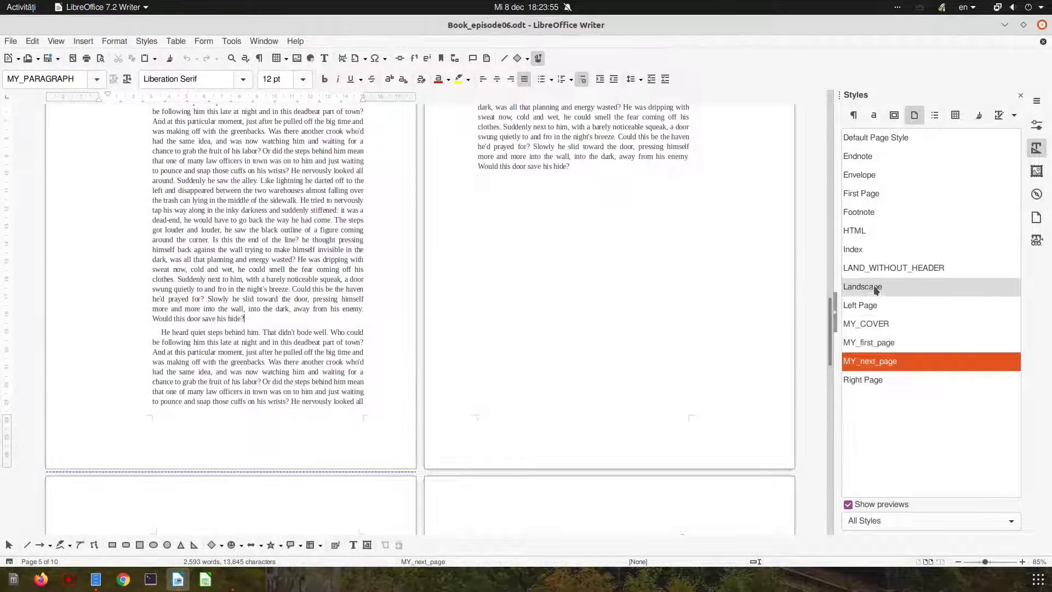
Create another new page style and name it LAND_WITH_HEADER.
right_click(870, 271)
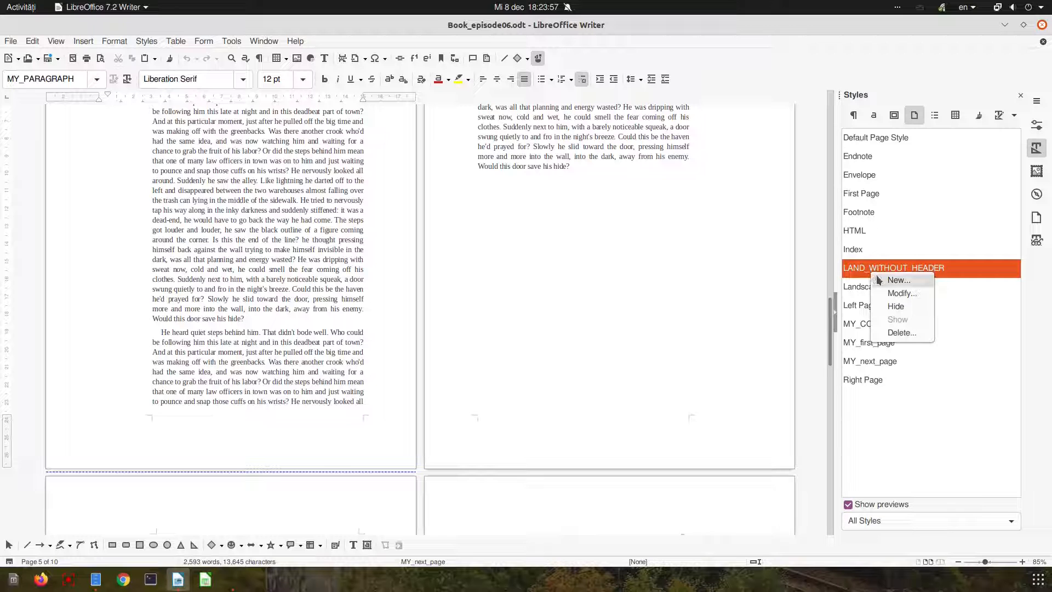
click(898, 280)
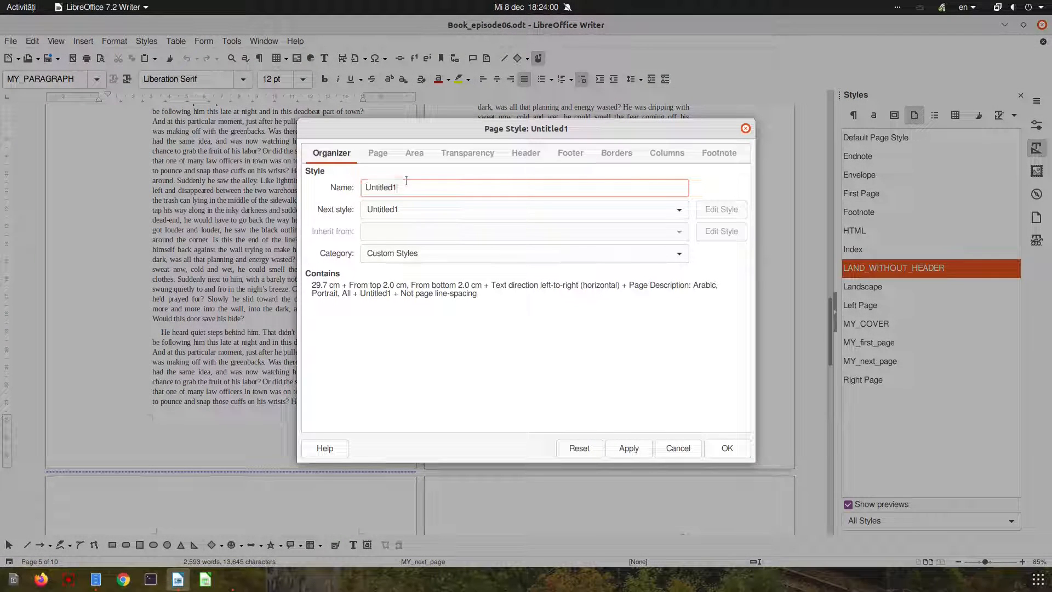
double_click(406, 181)
text(LAND_WITHOUT_HEADER)
key(Left)
key(Left)
key(Left)
key(Left)
key(Left)
key(Left)
key(Left)
key(BackSpace)
key(BackSpace)
key(BackSpace)
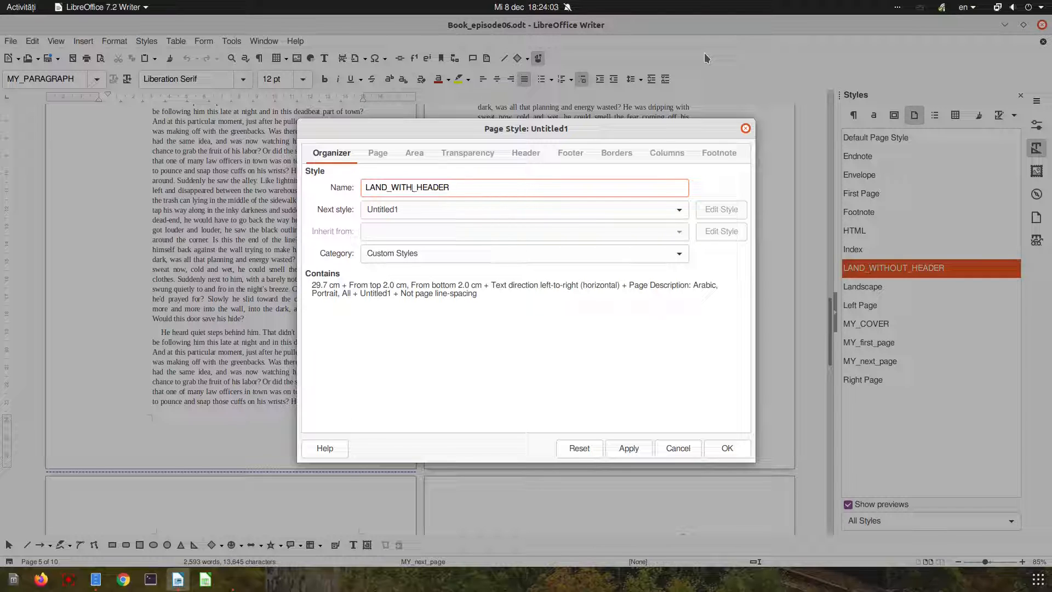
key(ctrl+a)
key(End)
key(Tab)
Set all four margins of the LAND_WITH_HEADER style to 3 cm and its orientation to landscape.
click(378, 154)
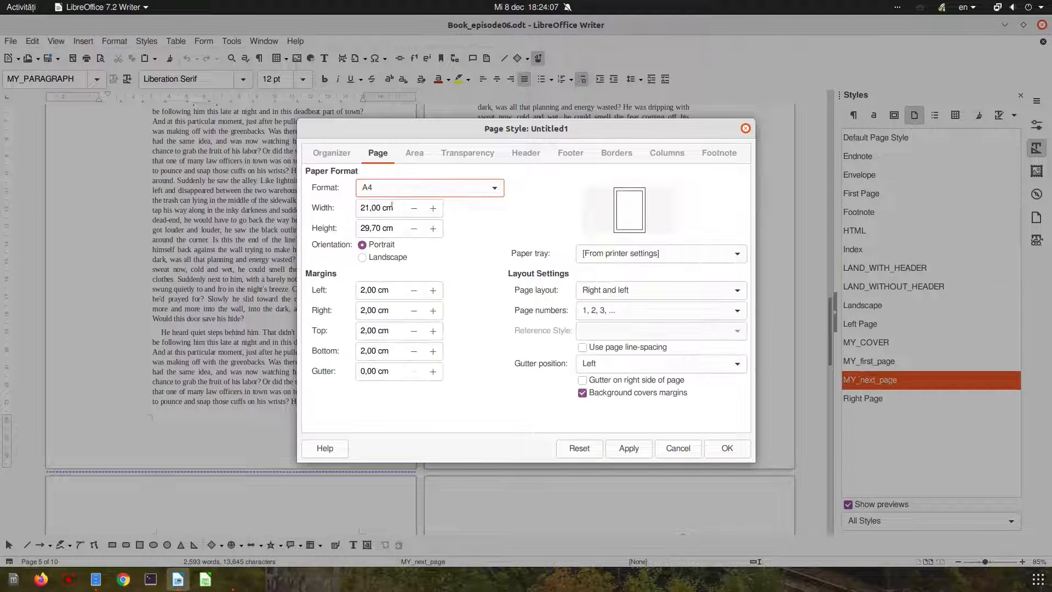
drag(395, 291, 251, 296)
text(3)
key(Tab)
text(3)
key(Tab)
text(3)
key(Tab)
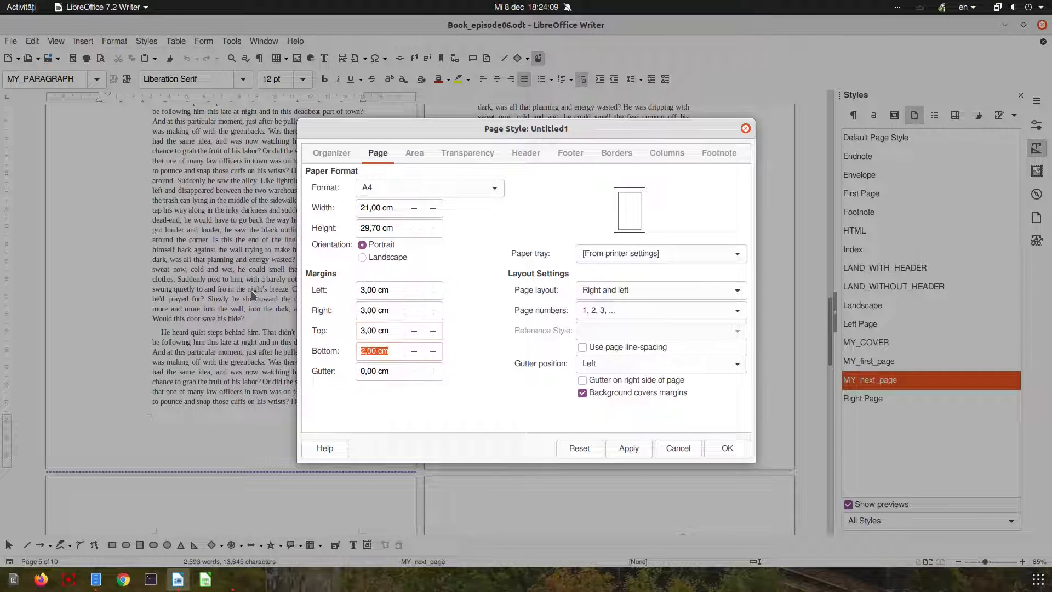
text(3)
key(Tab)
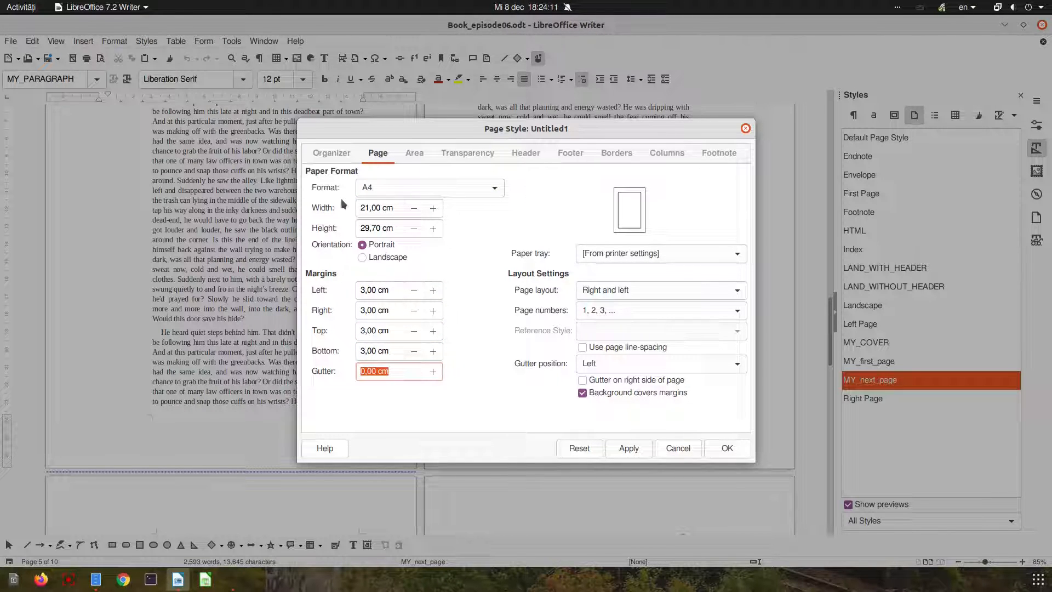
click(392, 260)
Check the area and transparency settings and turn on the header for the LAND_WITH_HEADER style.
click(424, 152)
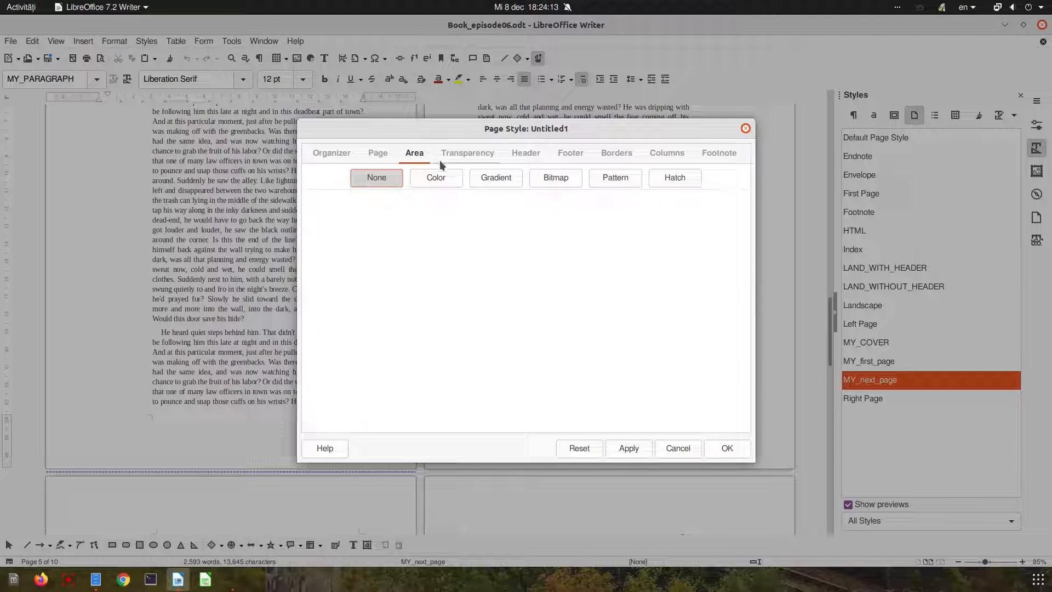
click(466, 153)
click(525, 153)
click(356, 186)
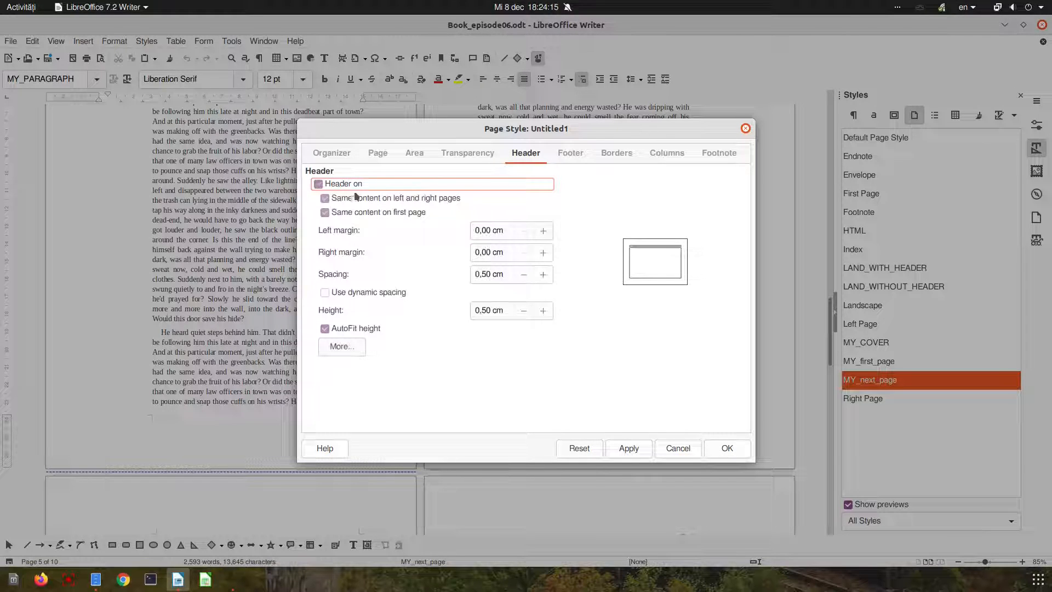
Open the header's border and background settings and set the padding to 0.25 cm on all sides.
click(349, 346)
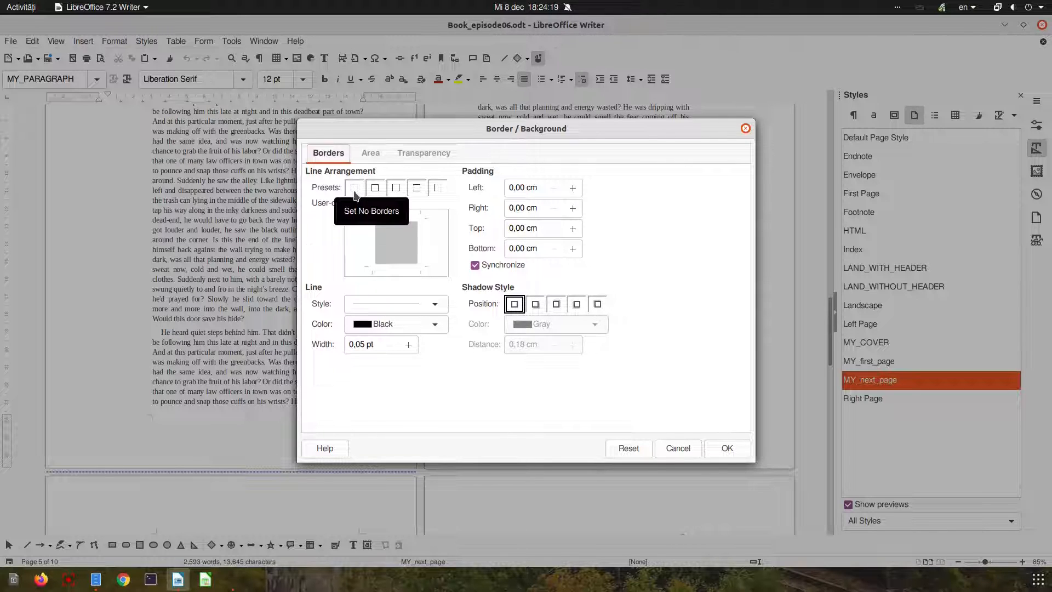
click(573, 188)
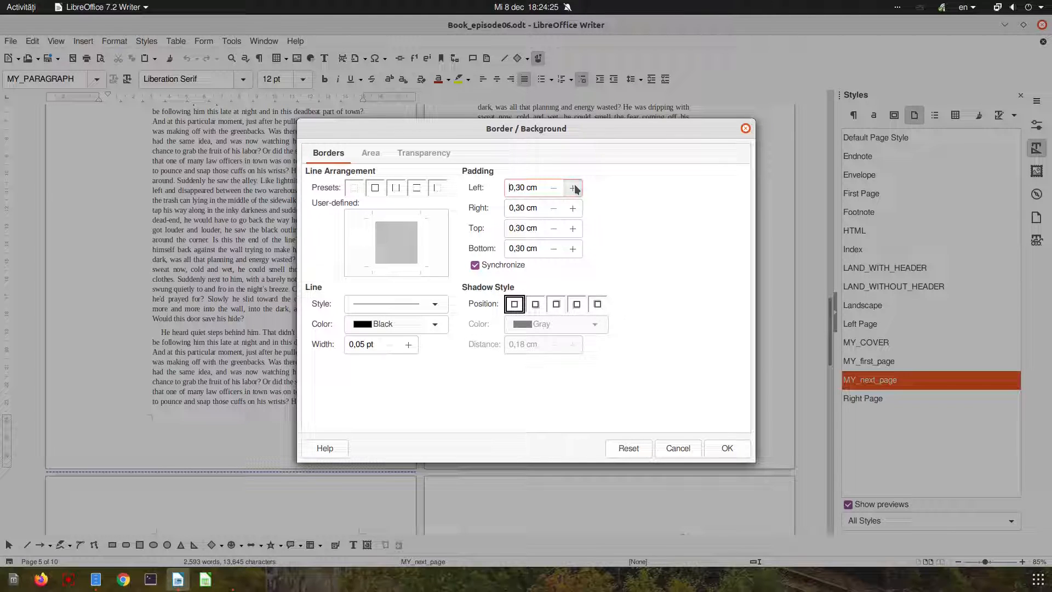
click(573, 188)
click(574, 188)
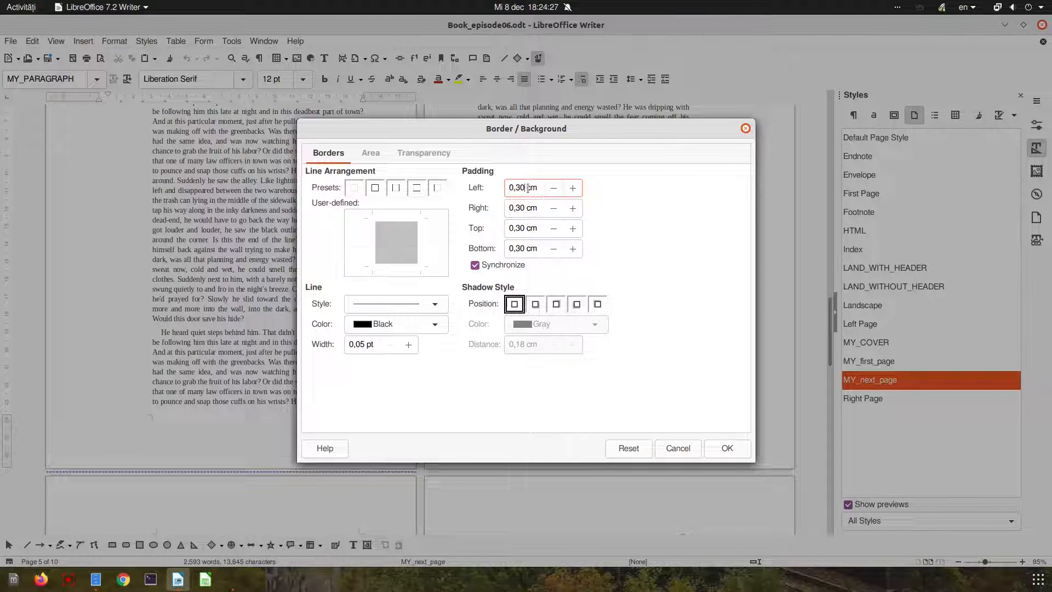
key(BackSpace)
key(BackSpace)
text(25)
key(Tab)
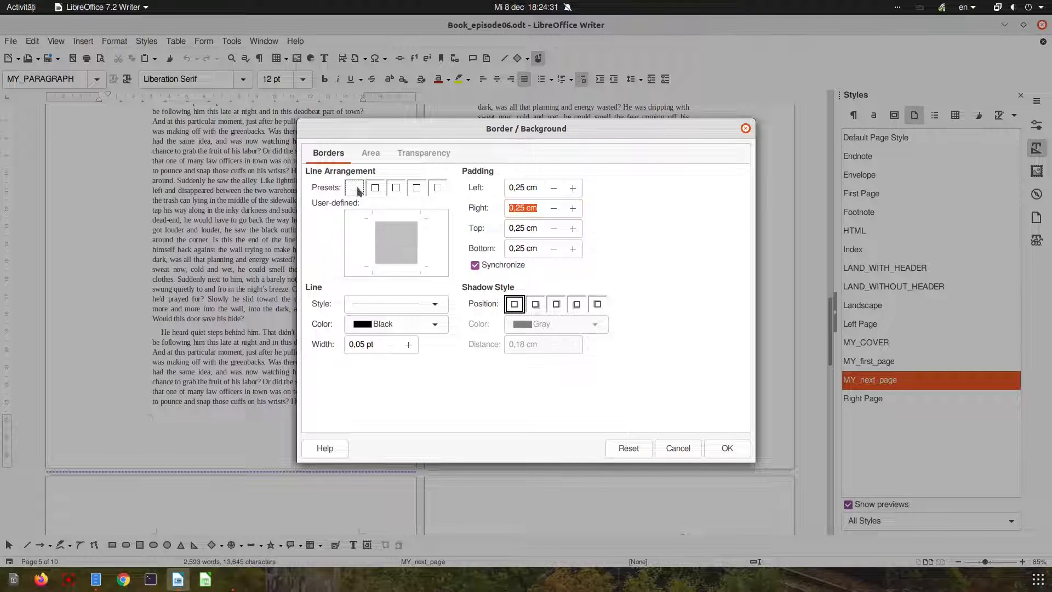
Apply a box border preset to the header and set its line color to white.
click(375, 189)
click(444, 312)
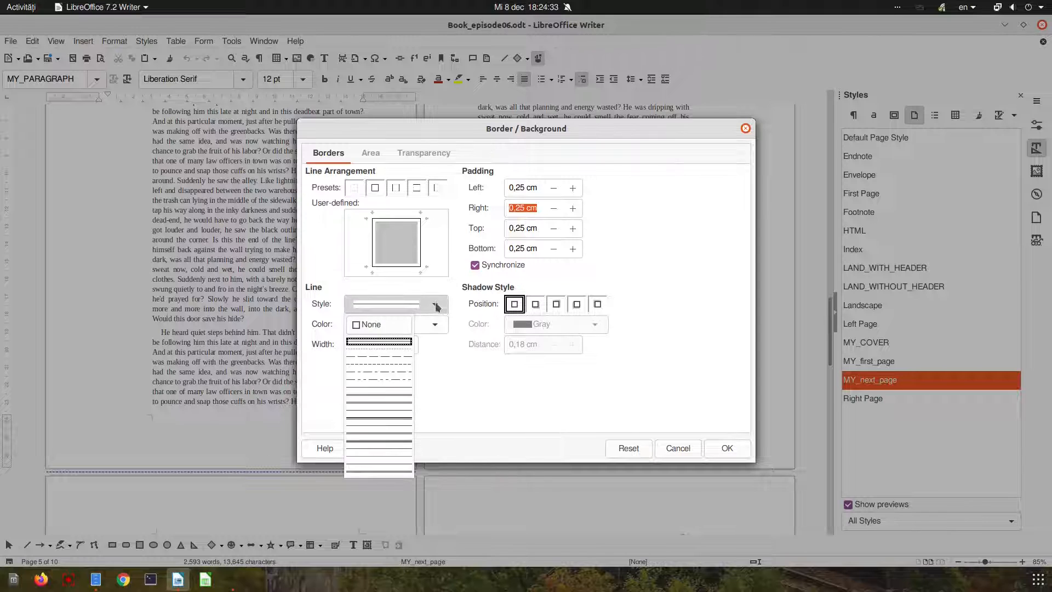
click(431, 328)
click(430, 324)
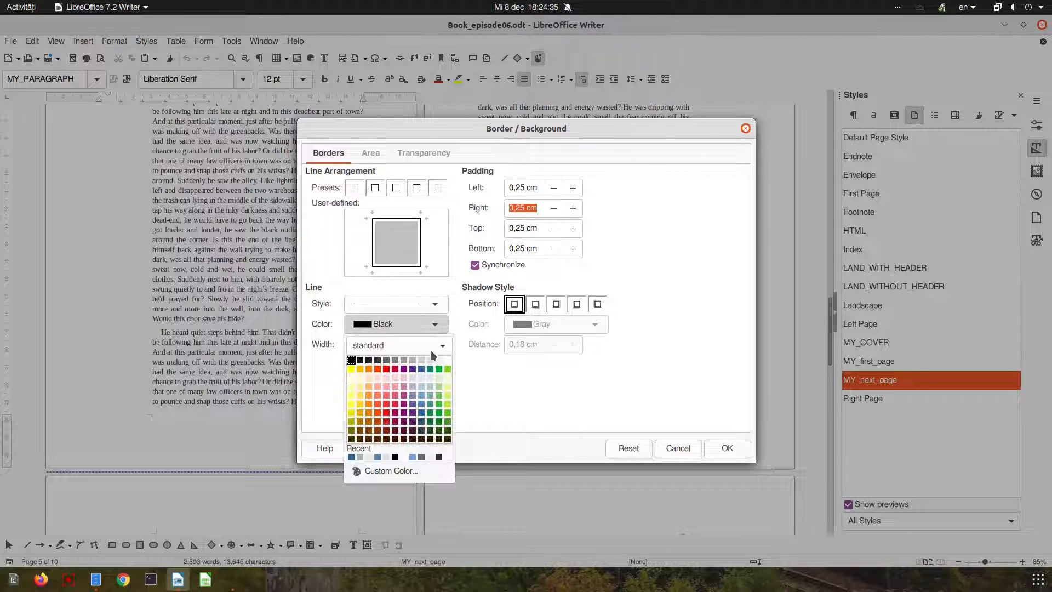
click(444, 356)
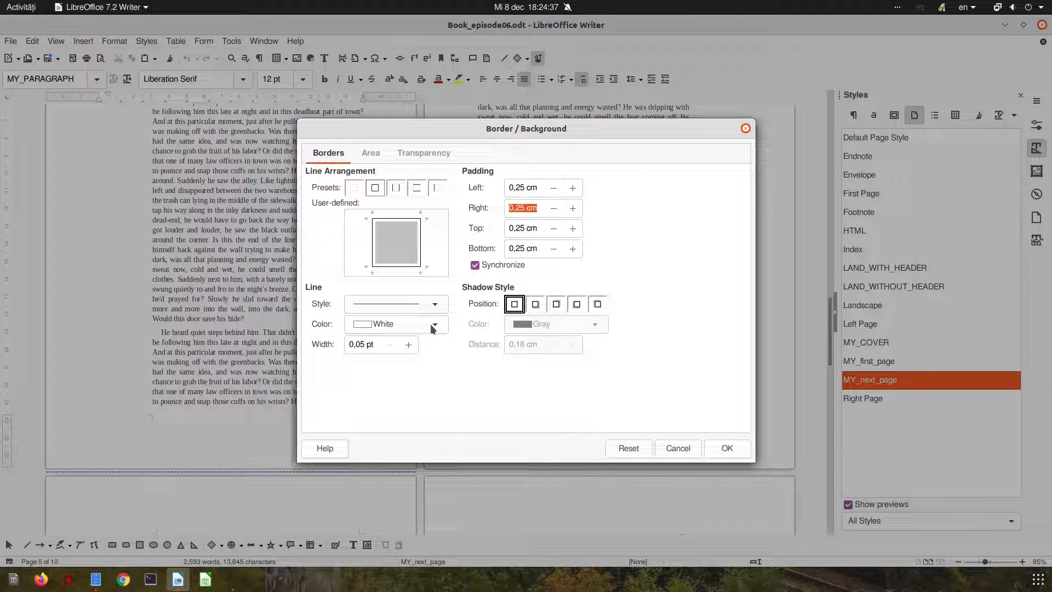
Replace the header's box border with only a blue 0.55 pt bottom line and confirm the page style.
click(430, 324)
click(423, 366)
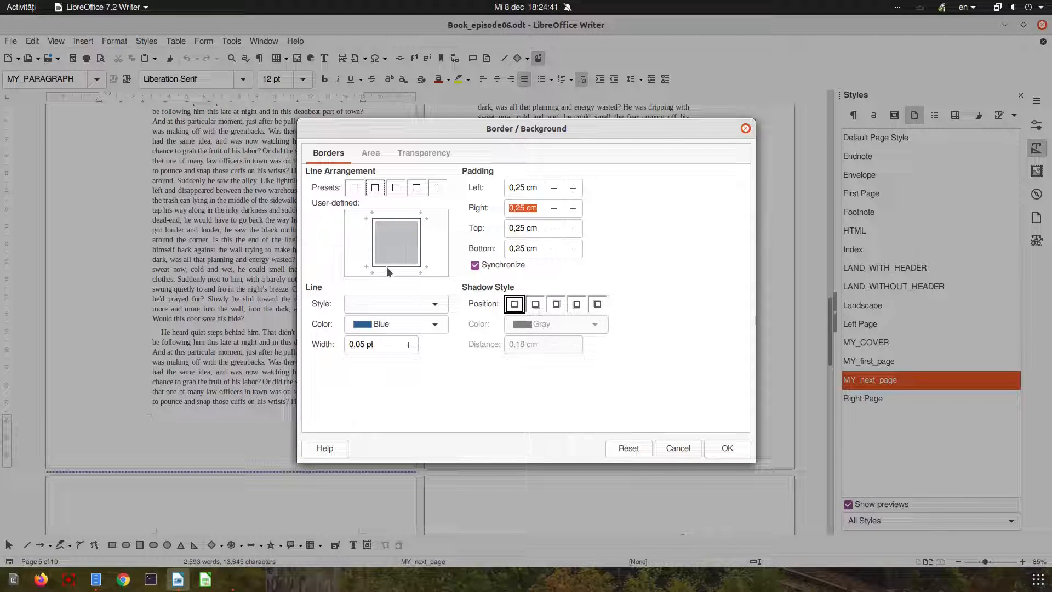
click(354, 190)
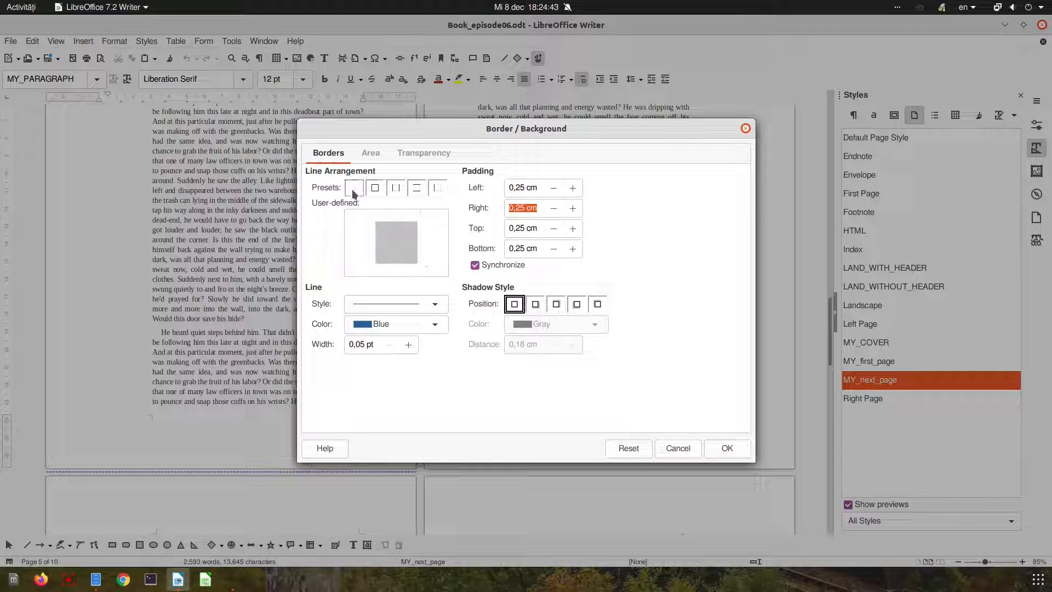
click(390, 268)
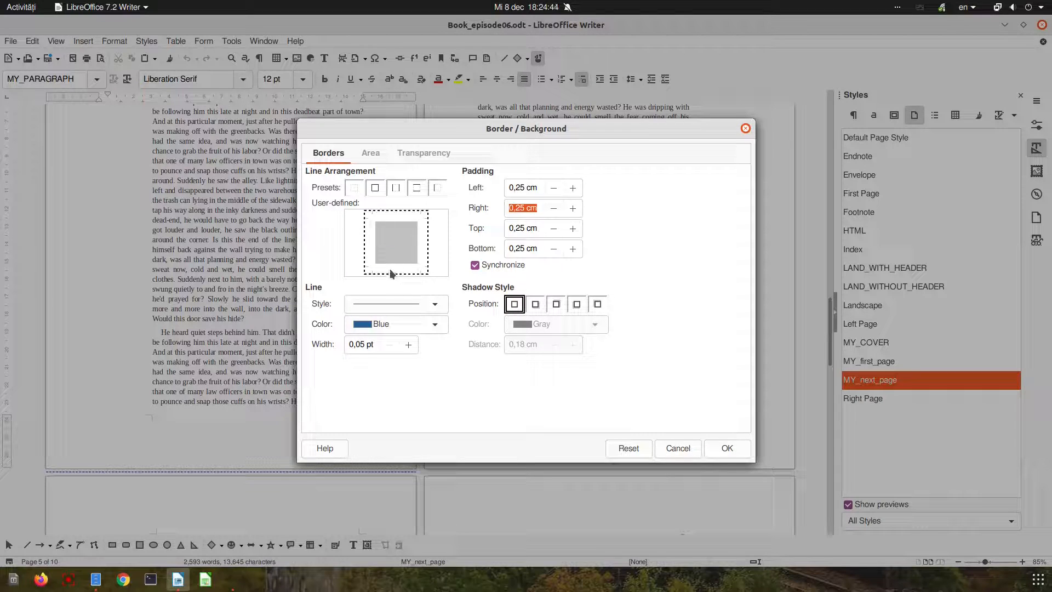
click(415, 344)
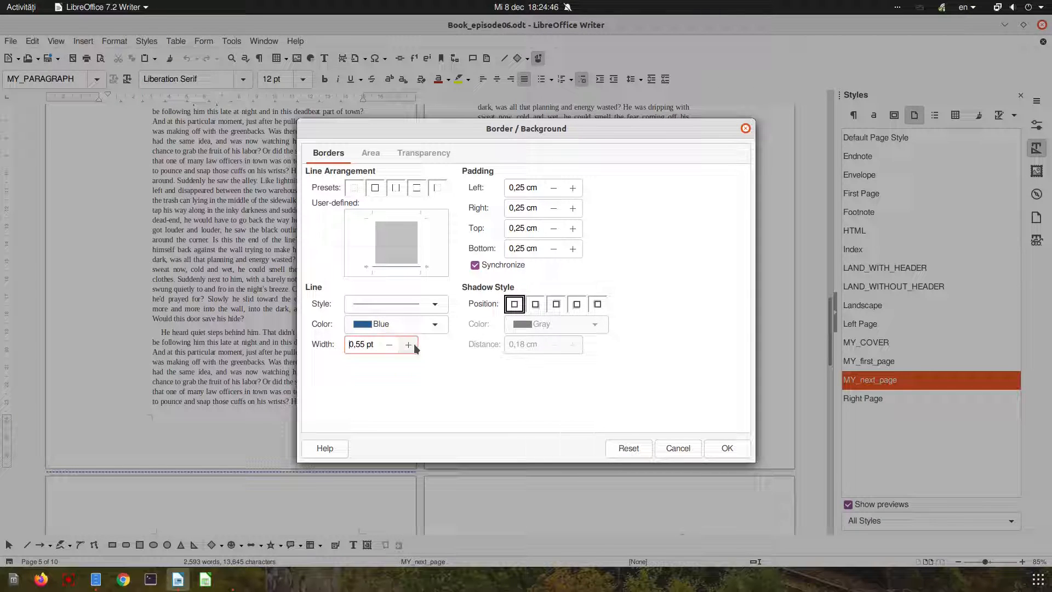
click(728, 450)
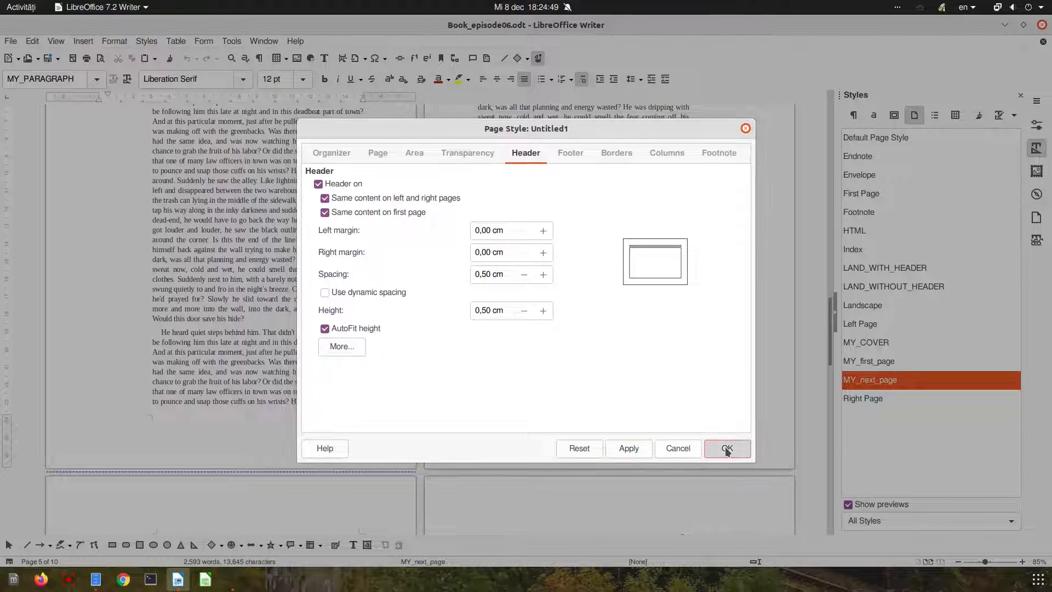
click(727, 450)
Add an empty paragraph before page 5's last paragraph and insert a page break there with the LAND_WITH_HEADER page style.
scroll(567, 303, down, 4)
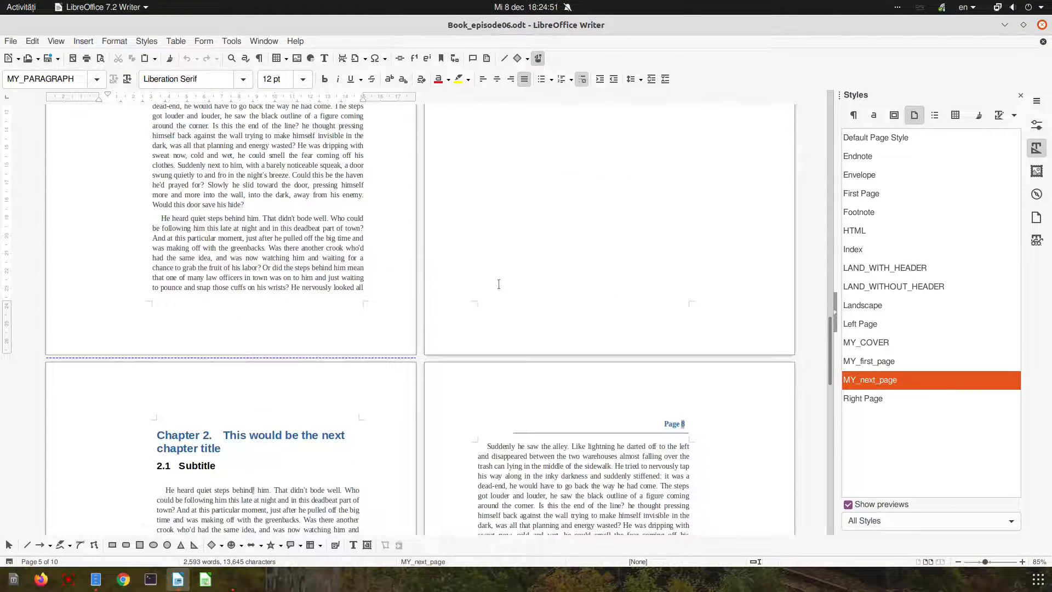
scroll(498, 284, up, 4)
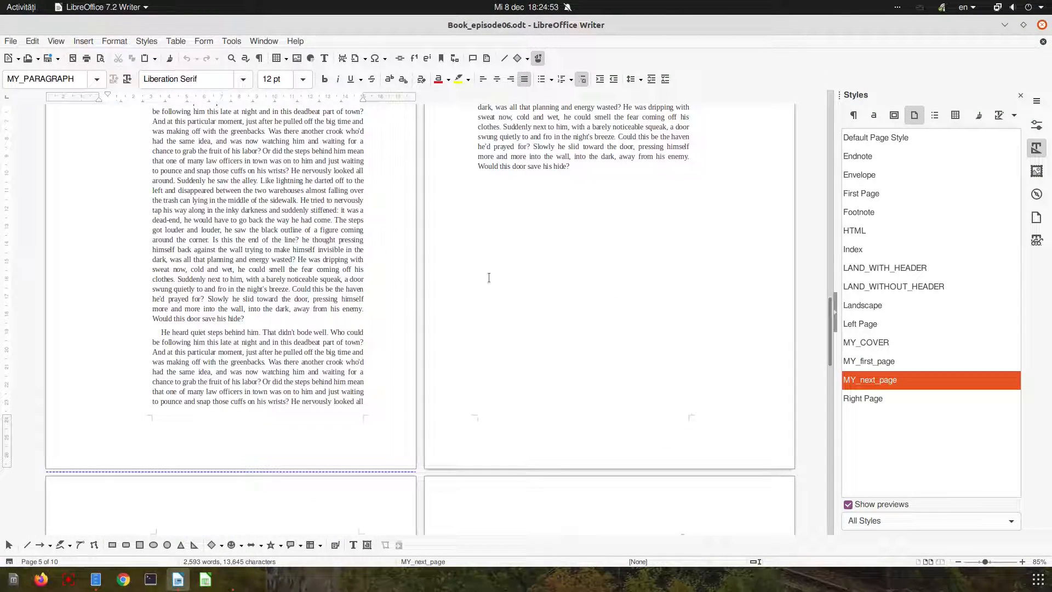
scroll(433, 272, up, 3)
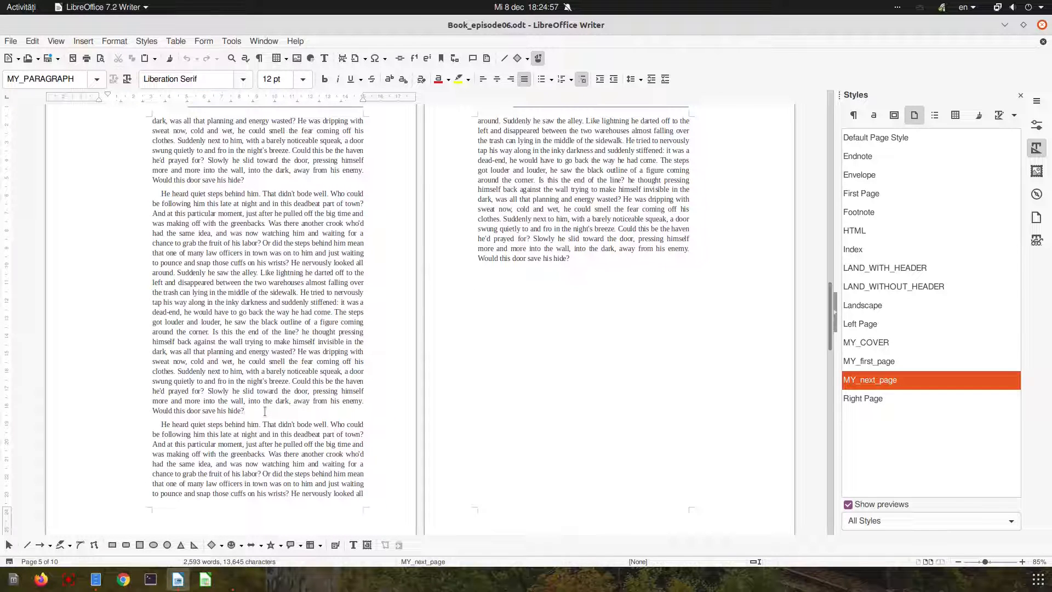
key(Return)
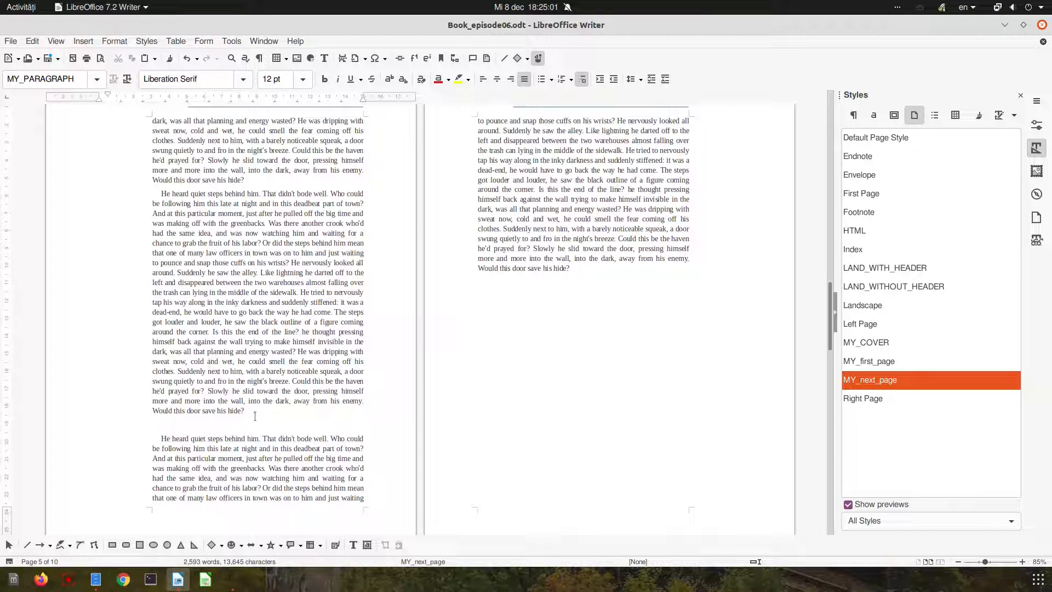
click(83, 41)
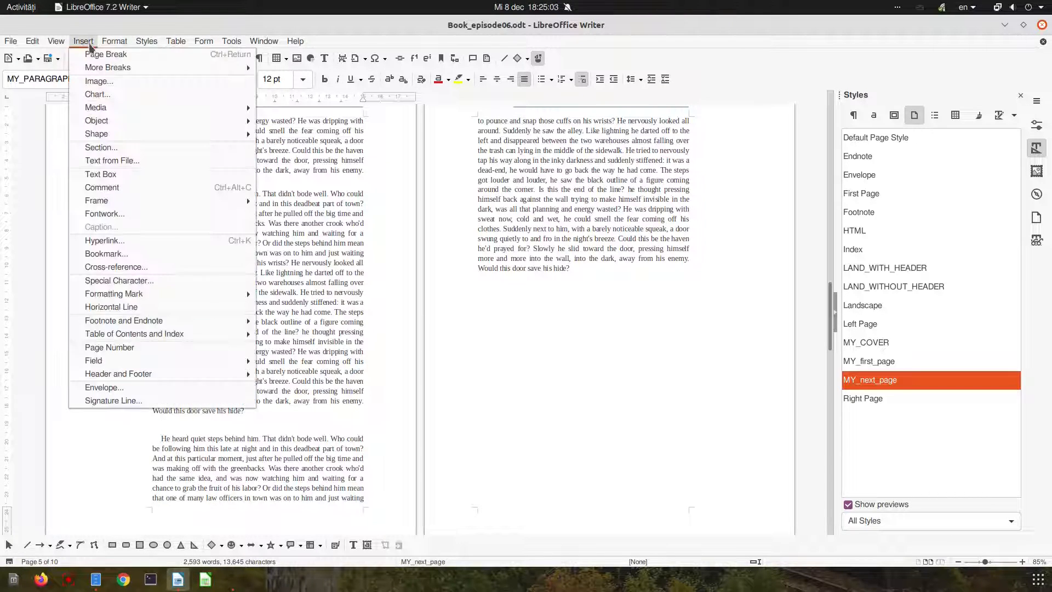
mouse_move(224, 77)
click(299, 94)
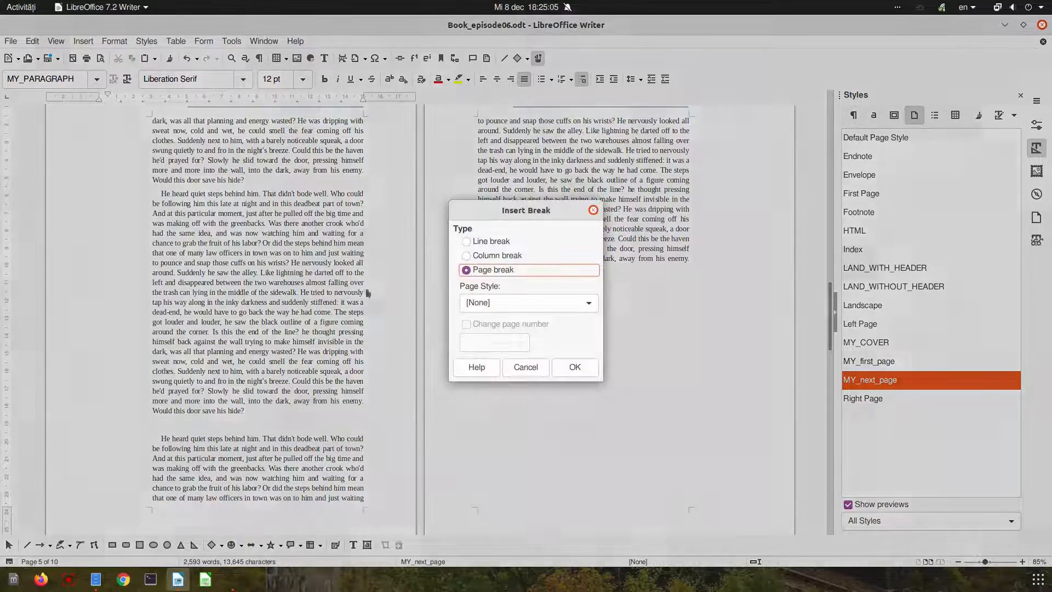
click(496, 303)
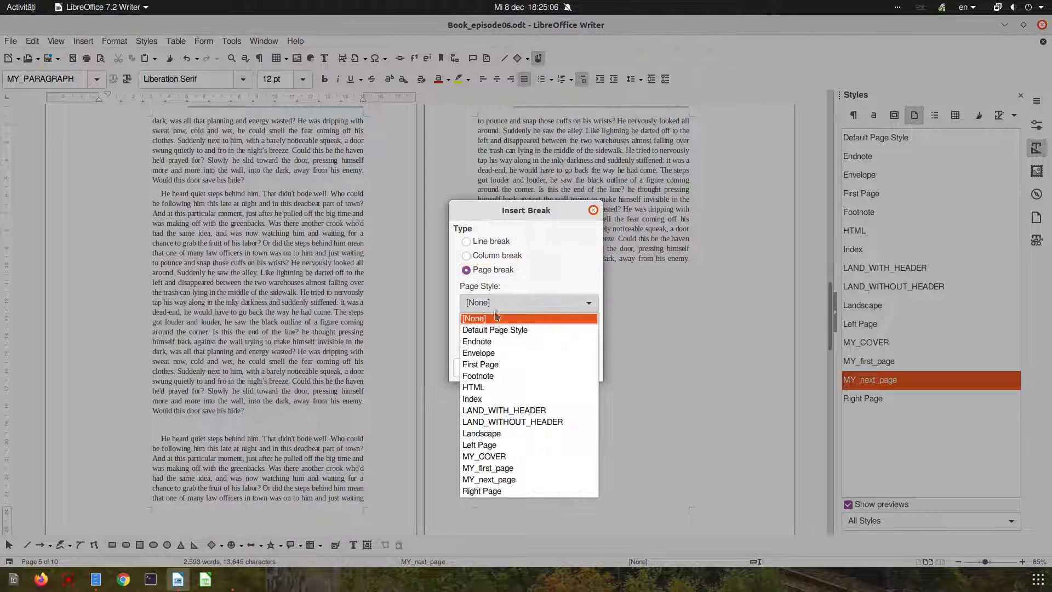
click(503, 411)
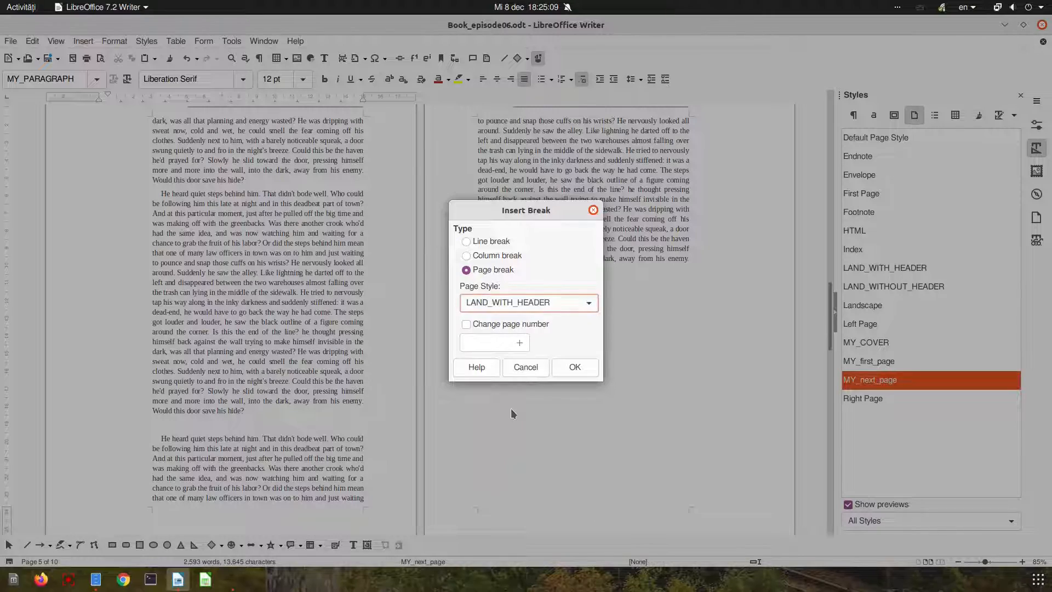
click(565, 365)
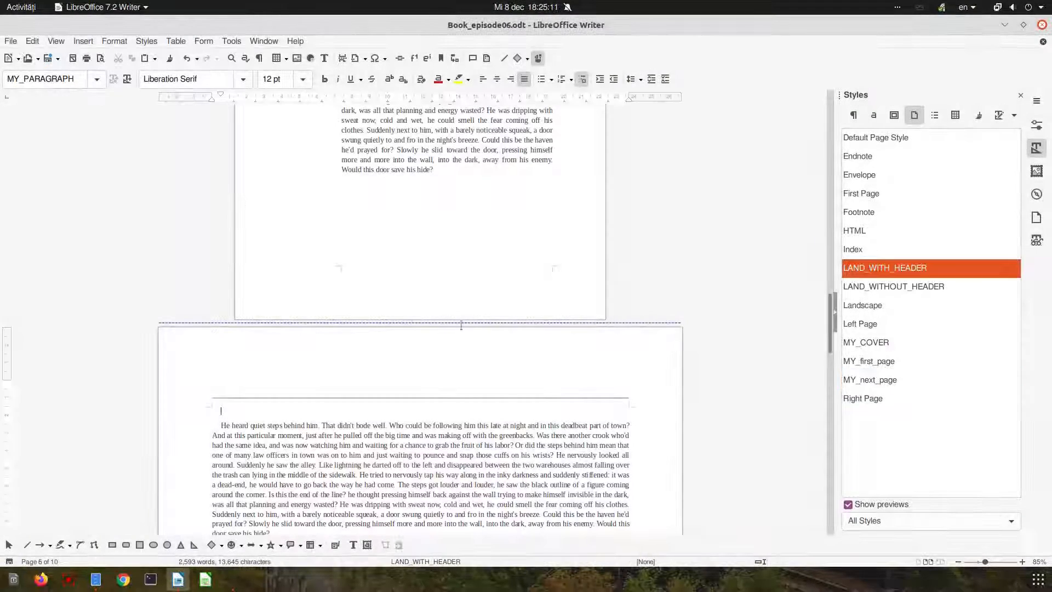
Insert a page break with the MY_next_page style before the text on the landscape page.
scroll(431, 268, down, 3)
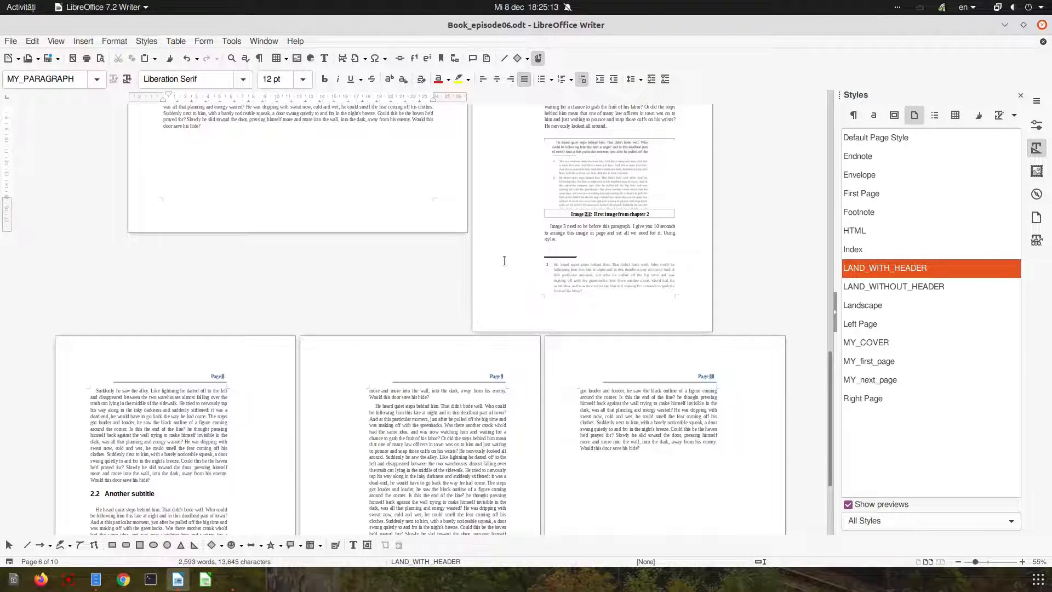
scroll(502, 260, up, 14)
scroll(478, 237, up, 6)
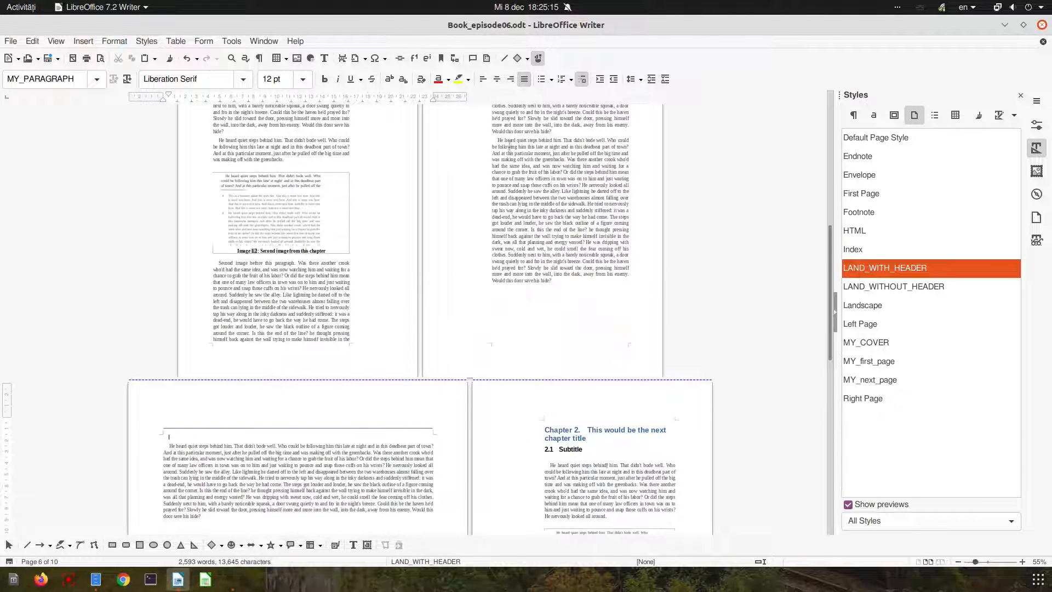
scroll(541, 223, up, 2)
scroll(544, 236, down, 7)
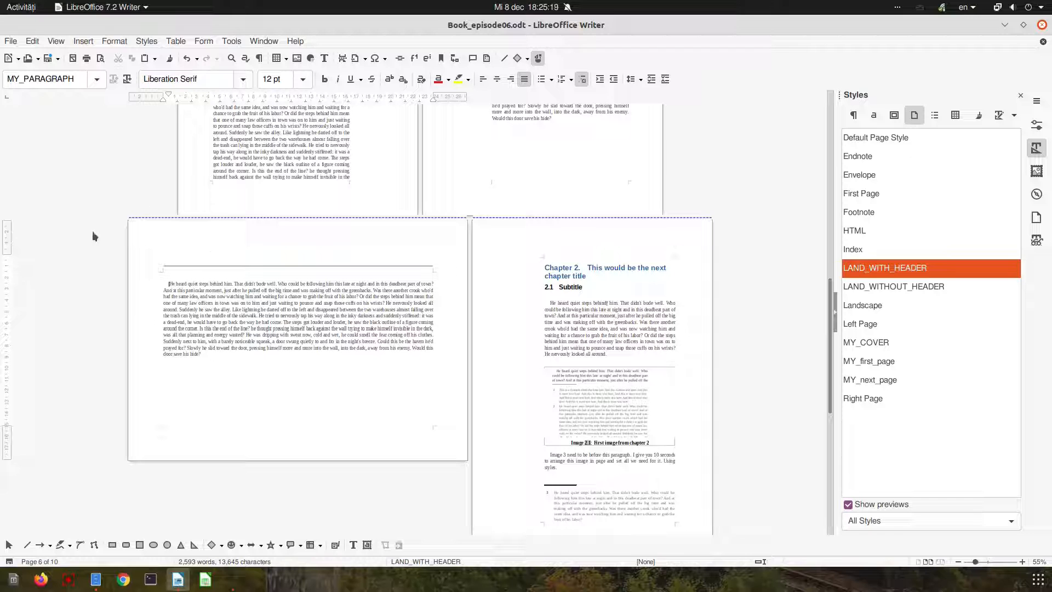
click(83, 41)
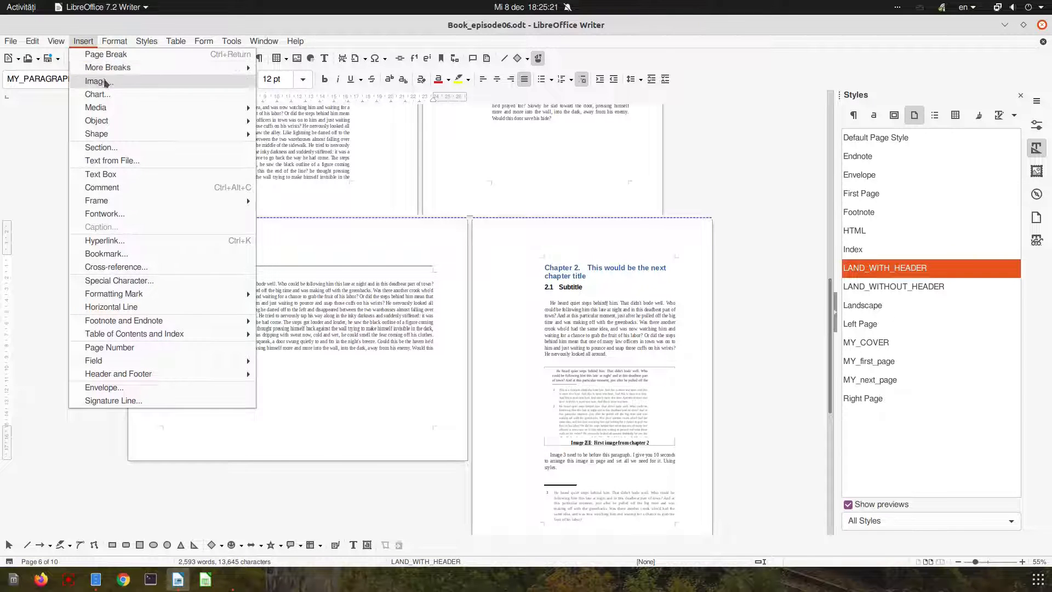
mouse_move(153, 72)
click(326, 94)
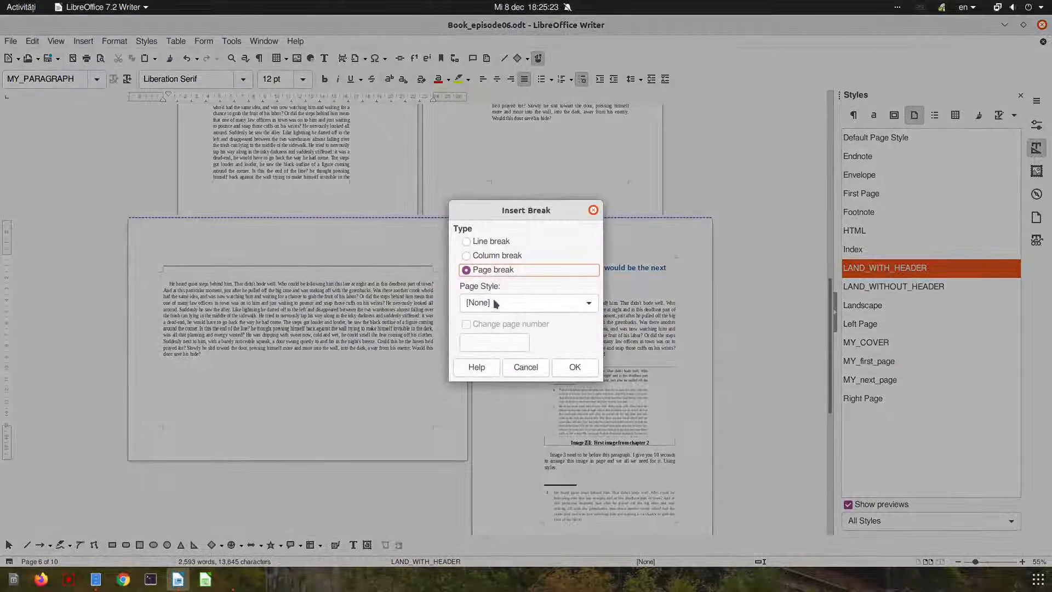
click(510, 303)
click(499, 482)
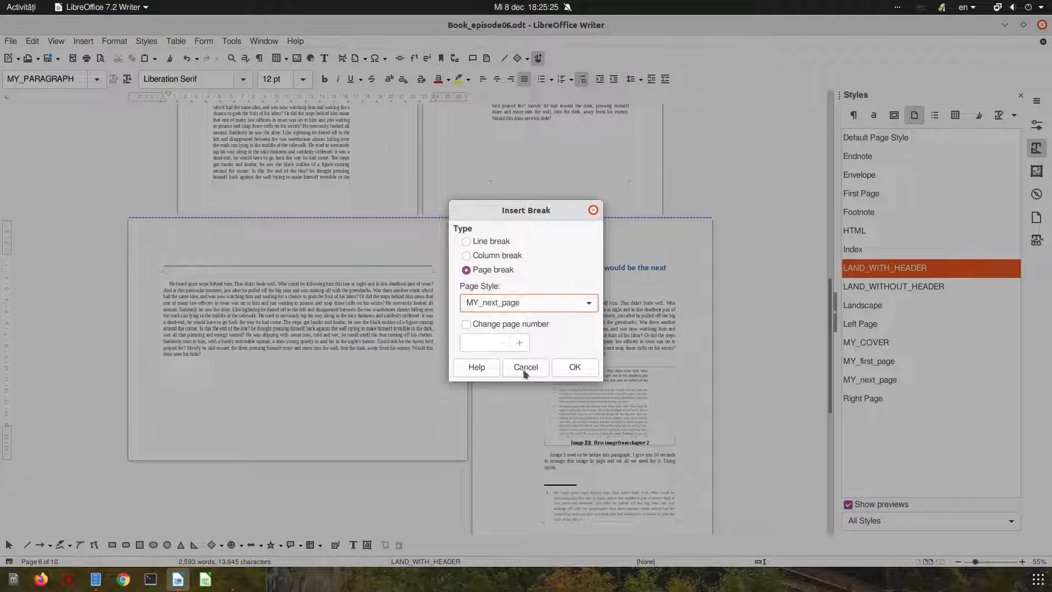
click(570, 366)
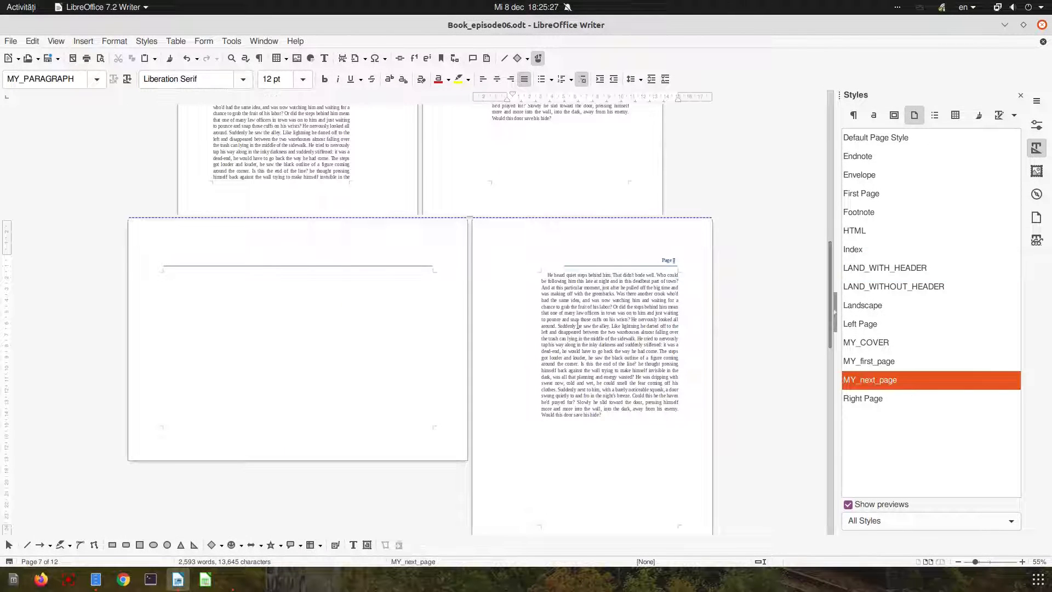
Check the text on the pages around the landscape page and copy the preceding page's page number text into the landscape header.
scroll(570, 289, up, 7)
drag(554, 226, 522, 164)
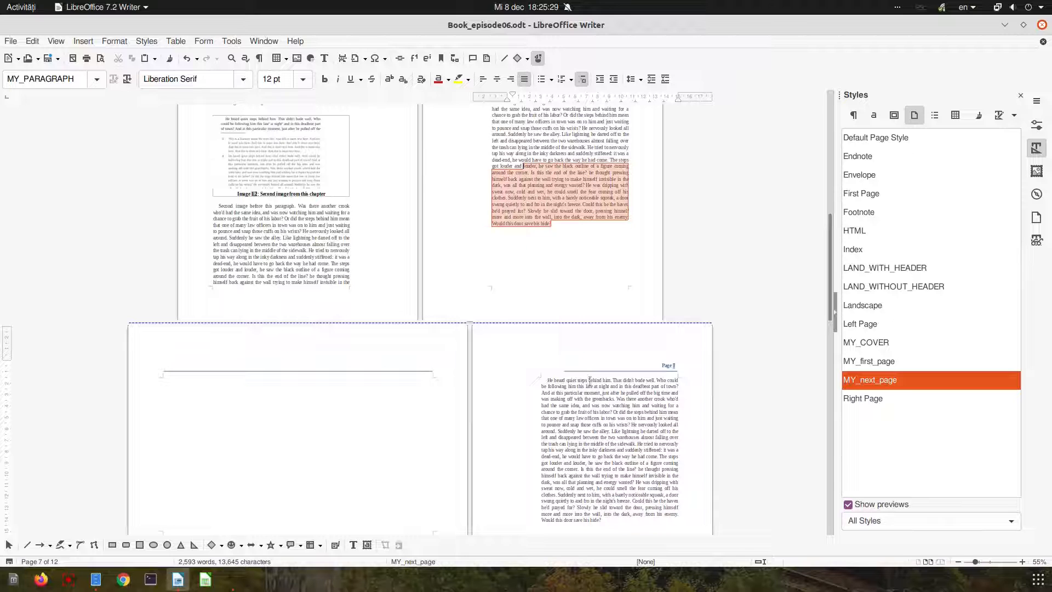
drag(547, 381, 592, 431)
click(319, 419)
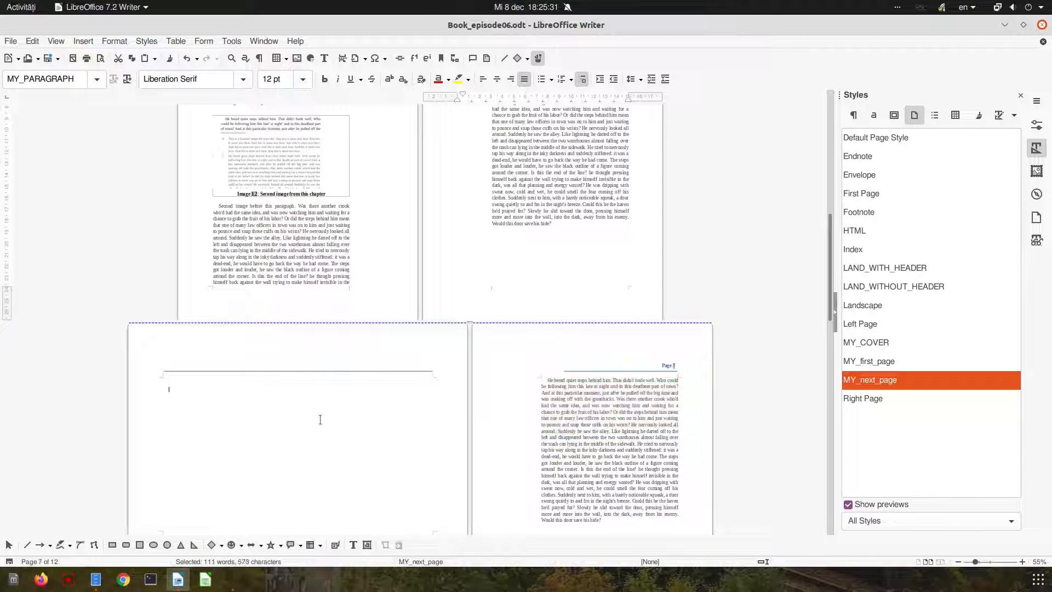
scroll(383, 352, down, 2)
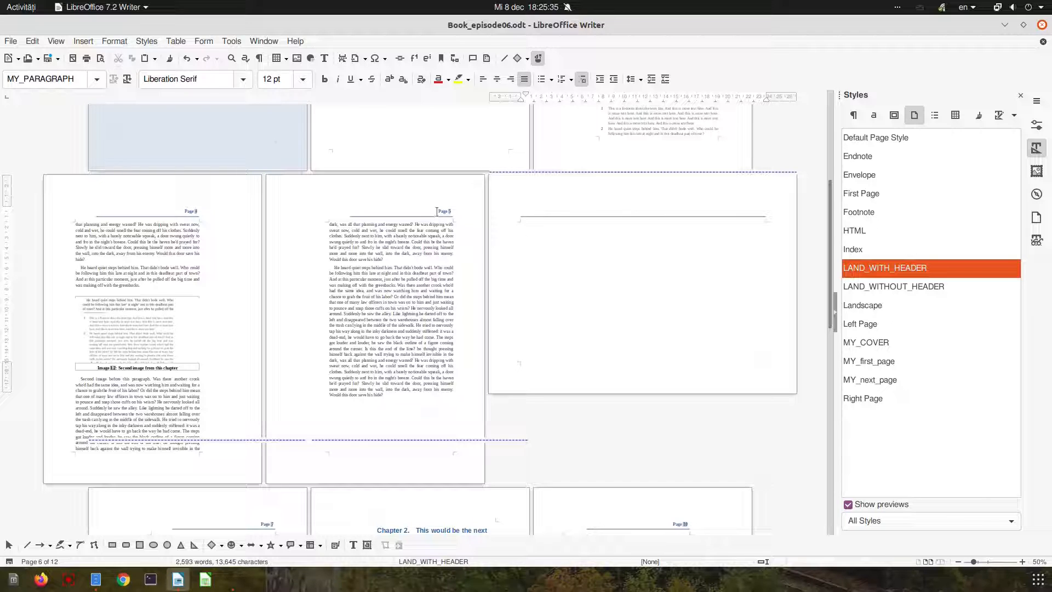
double_click(443, 212)
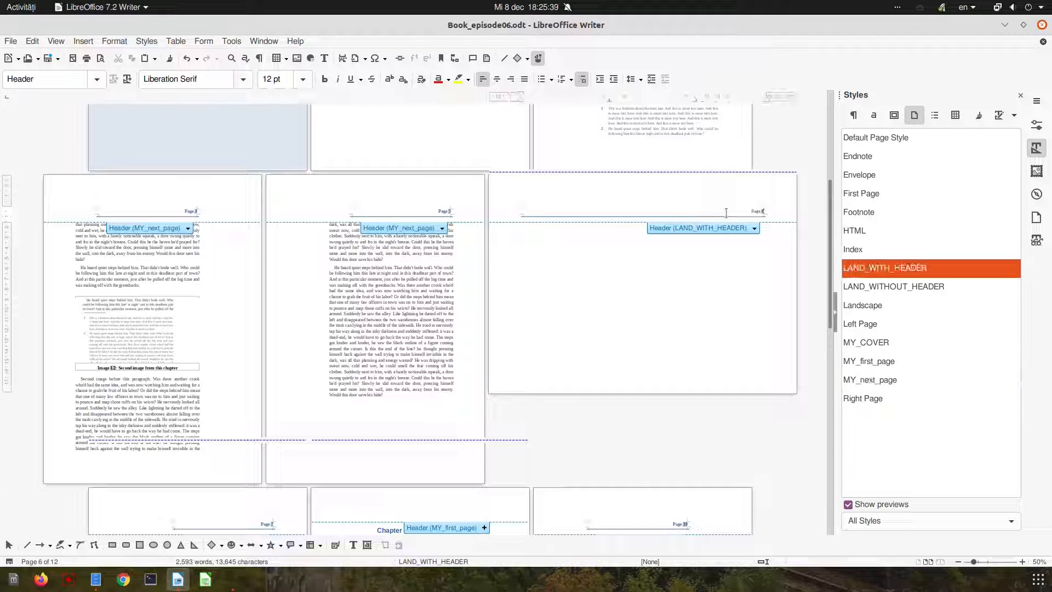
Compare the landscape page's header with the header of the preceding portrait page.
ctrl+scroll(466, 244, up, 2)
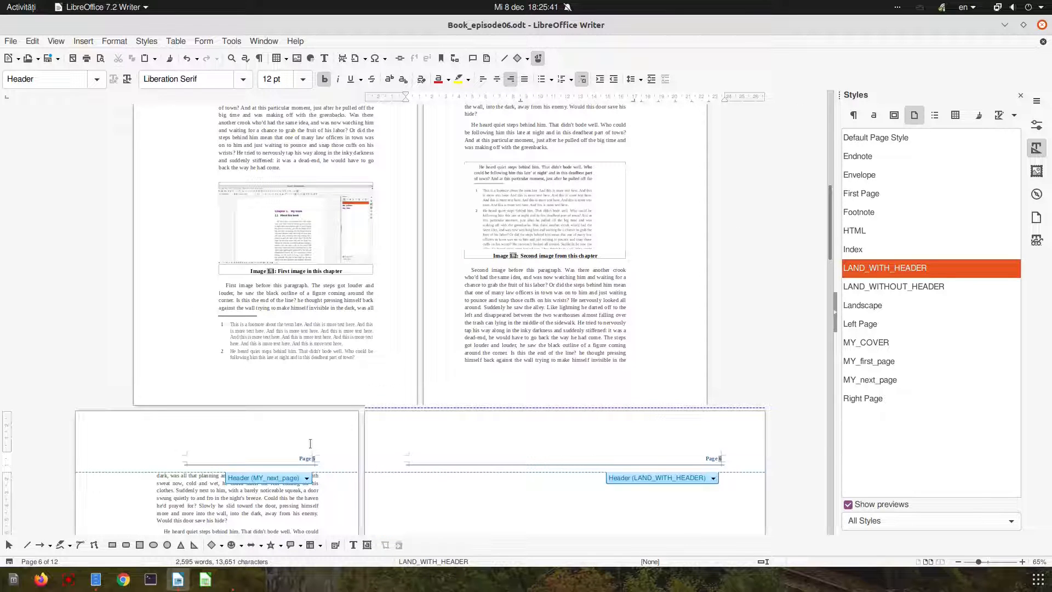
scroll(307, 439, down, 3)
ctrl+scroll(307, 386, up, 2)
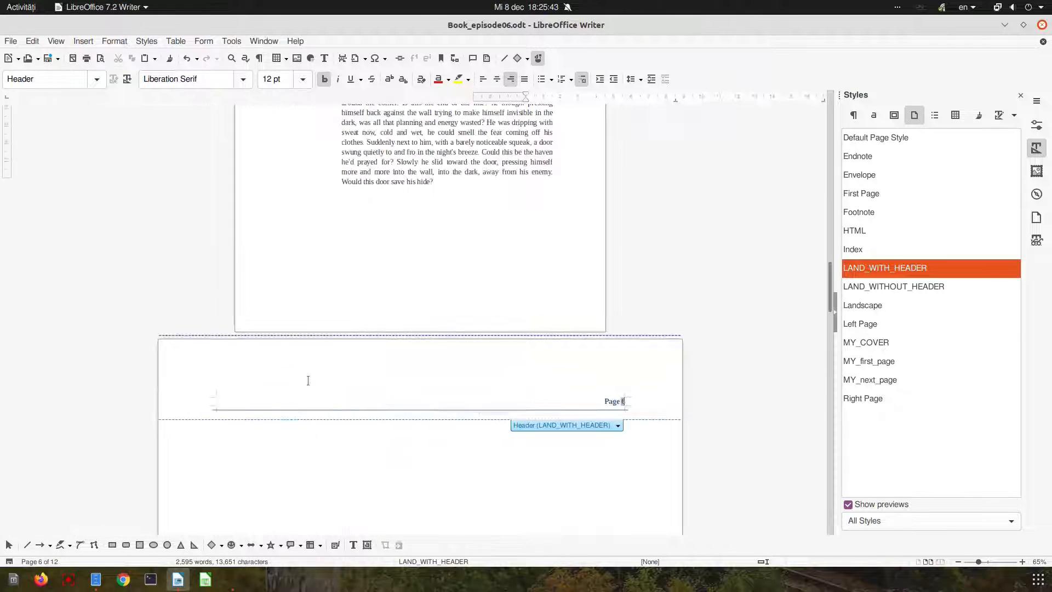
scroll(576, 378, up, 3)
scroll(572, 303, up, 11)
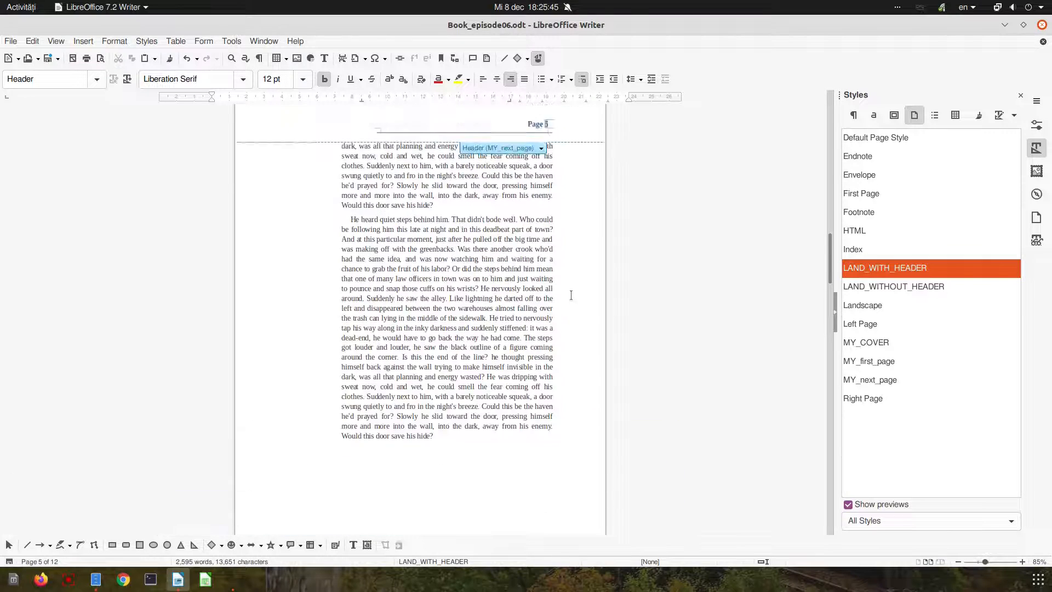
scroll(554, 323, down, 15)
scroll(529, 352, down, 3)
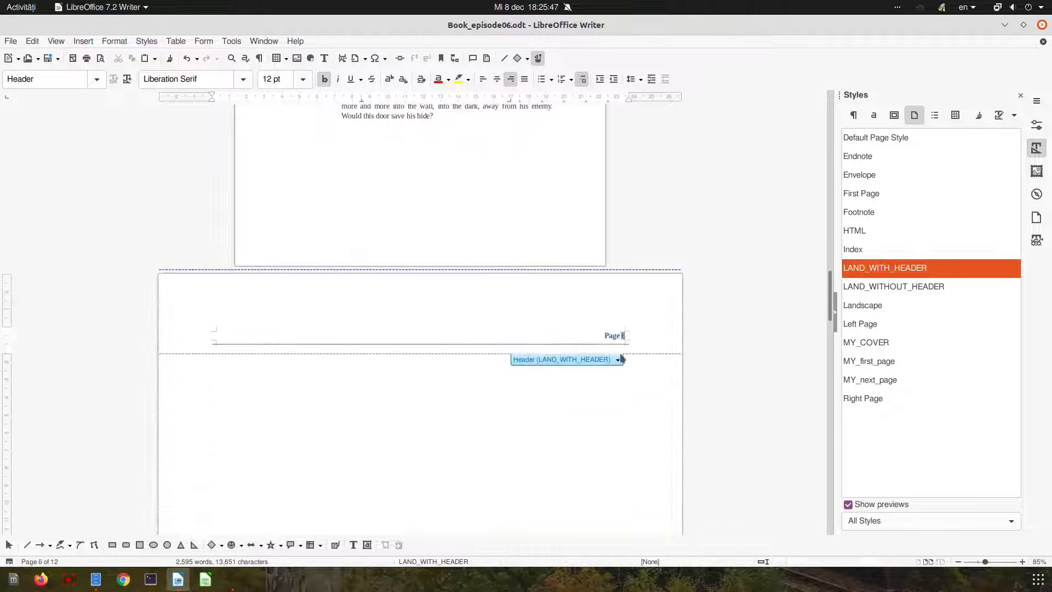
Insert a table with 10 columns and 9 rows in the body of the landscape page.
scroll(301, 241, down, 5)
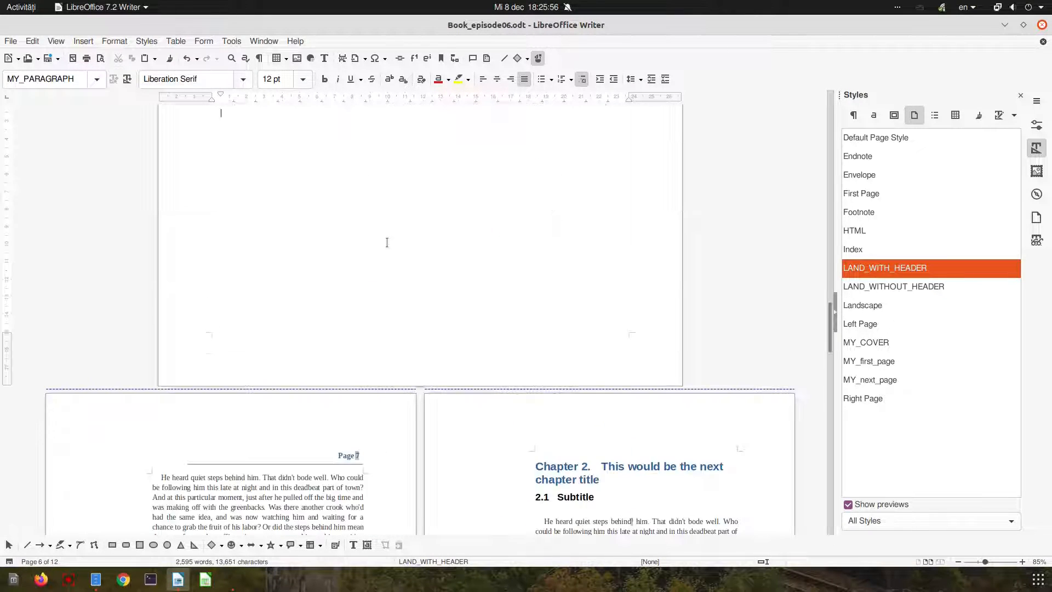
click(281, 59)
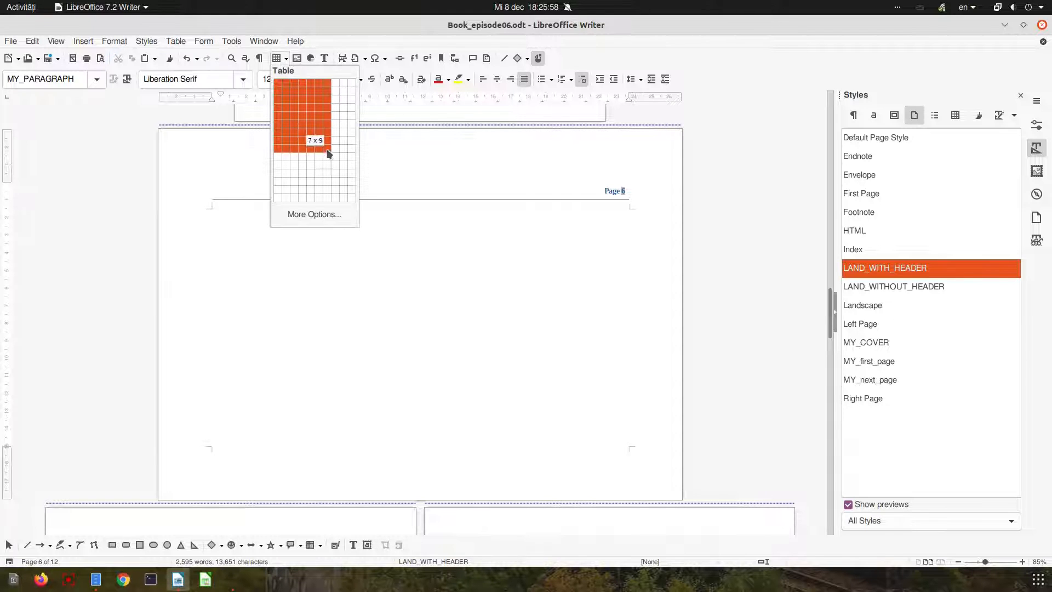
click(335, 147)
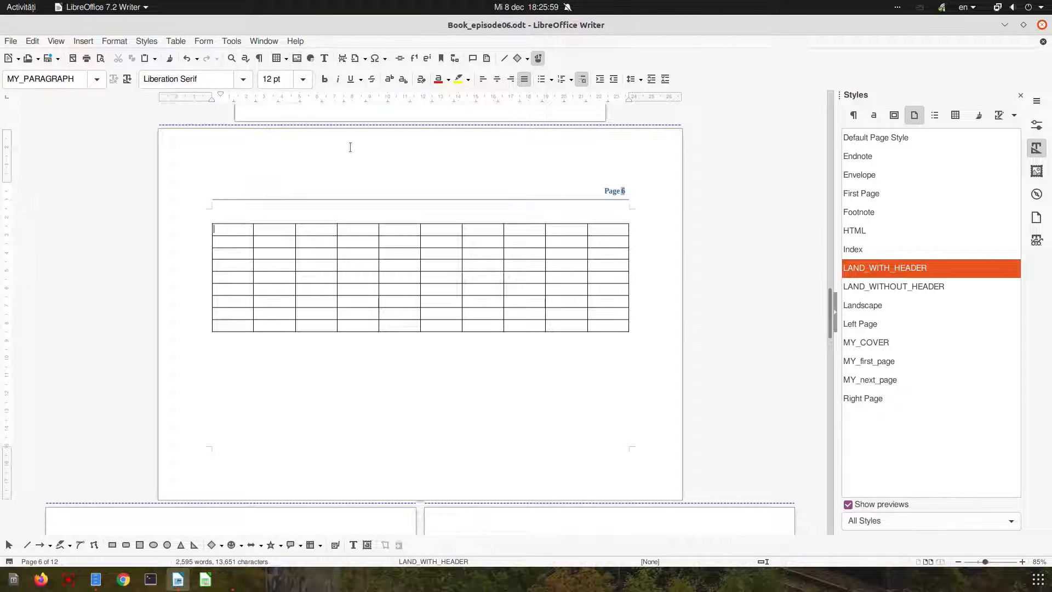
Set the table's text flow to repeat the first row as a heading on every page.
right_click(473, 231)
click(521, 428)
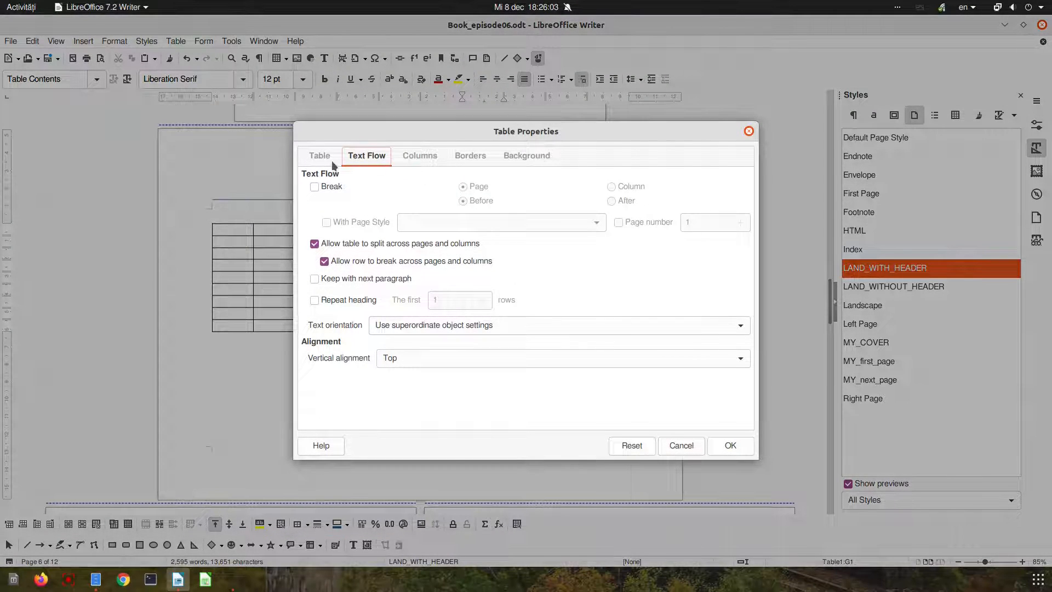
click(323, 157)
click(724, 246)
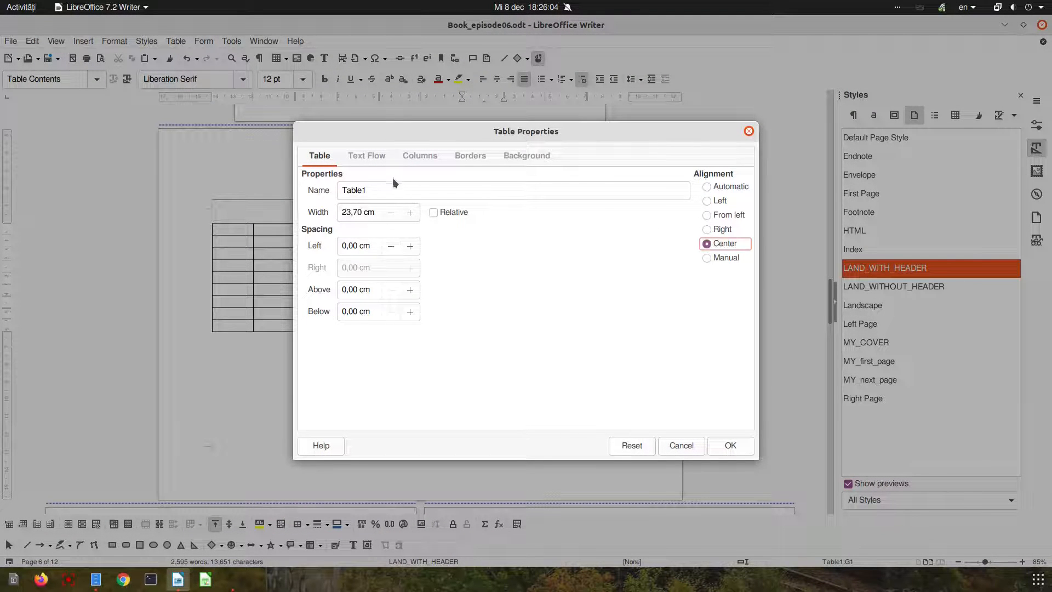
click(377, 156)
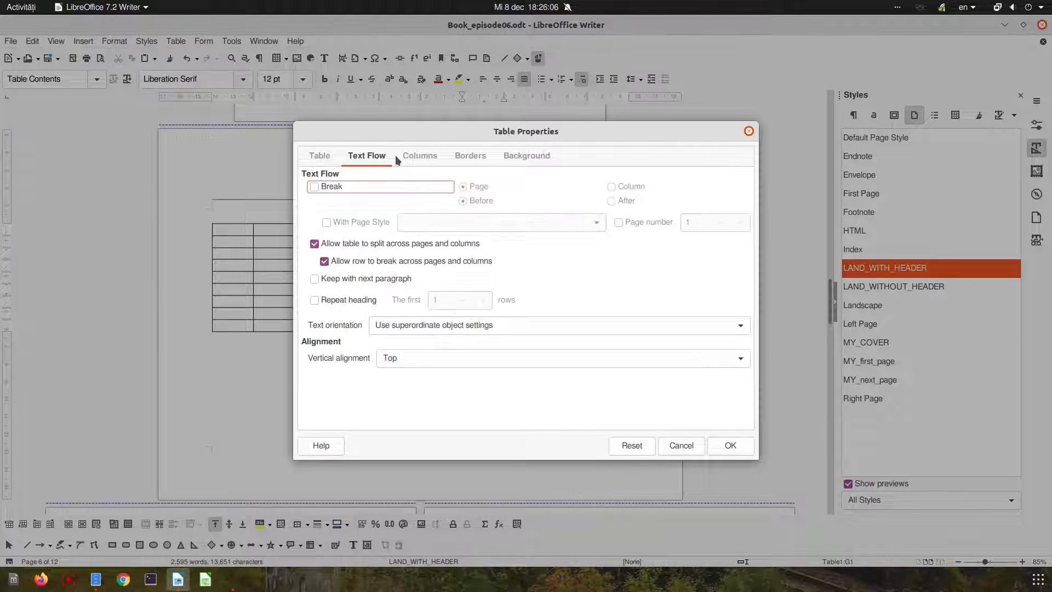
click(409, 156)
click(381, 160)
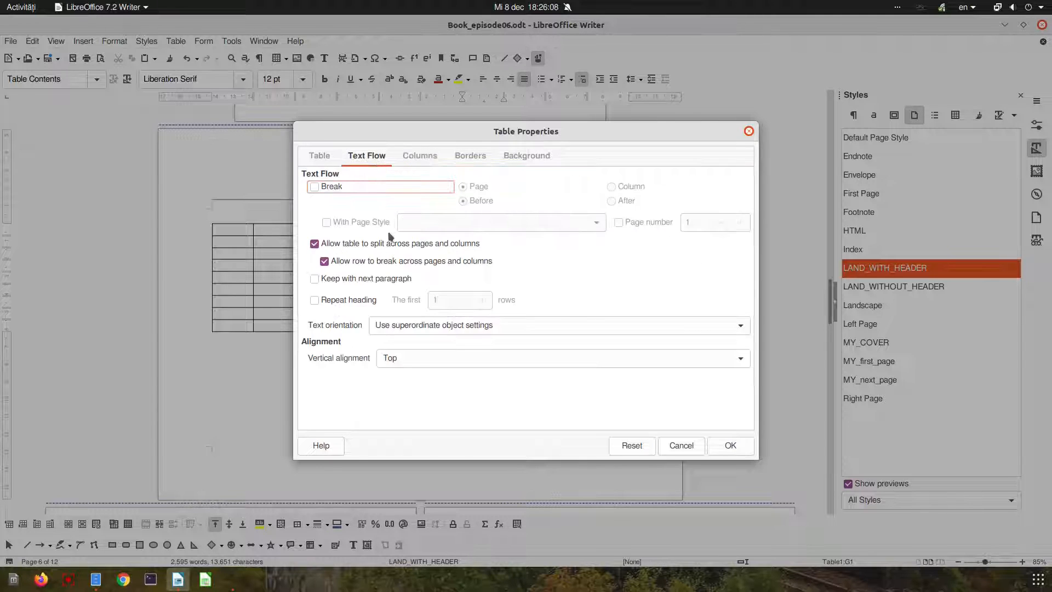
click(363, 299)
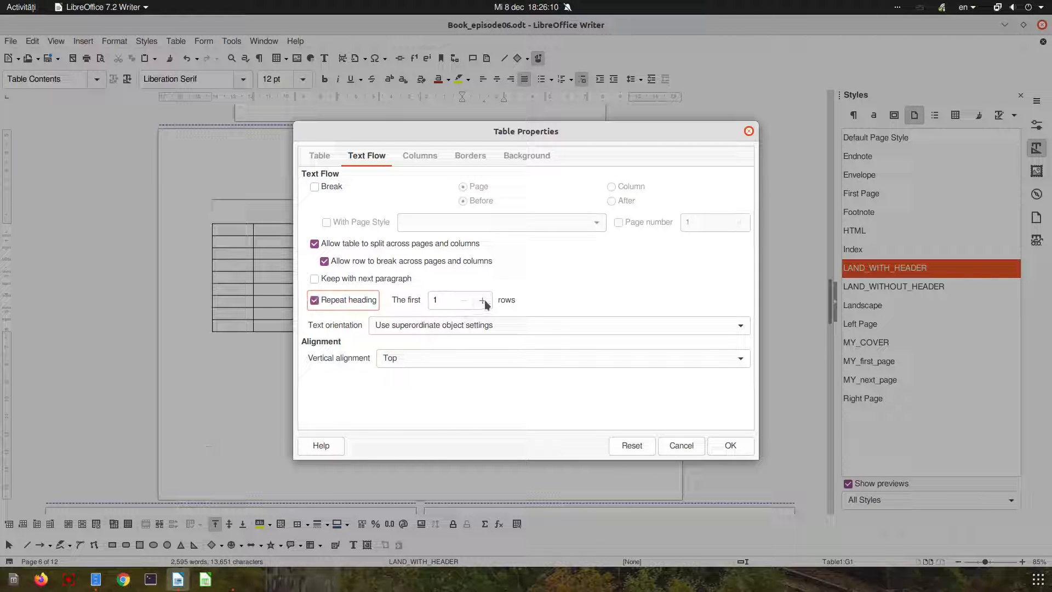
click(729, 445)
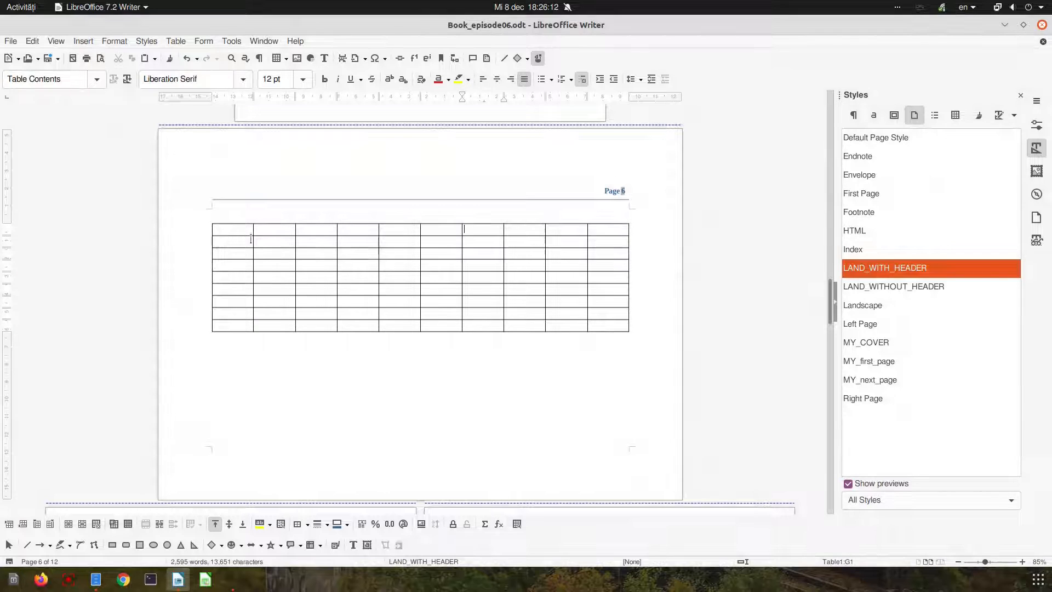
Fill the cells of the table's first row with the light gray background color cccccc.
drag(247, 230, 599, 230)
right_click(599, 230)
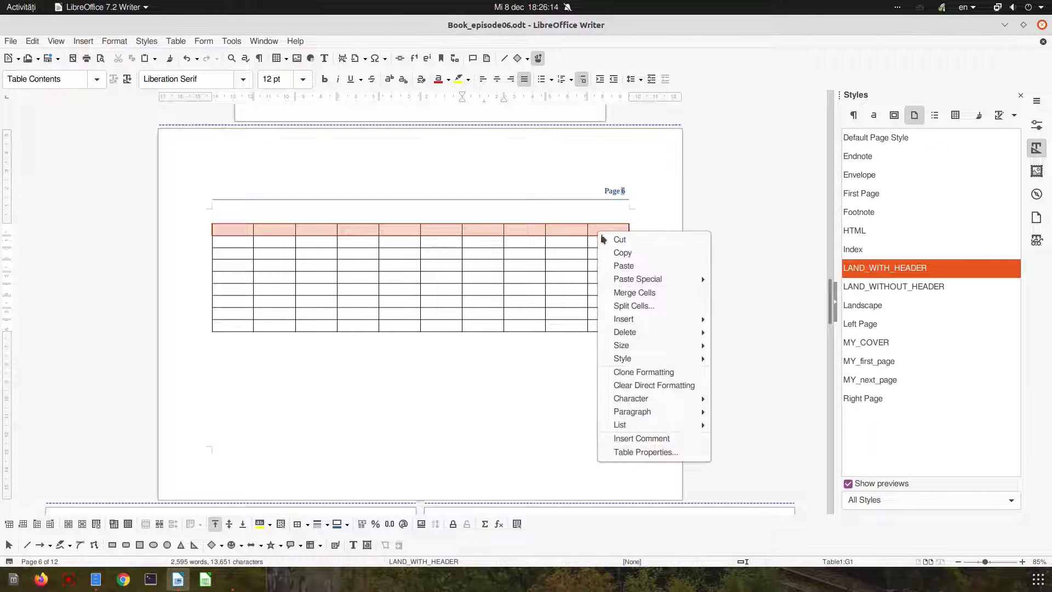
click(645, 452)
click(528, 156)
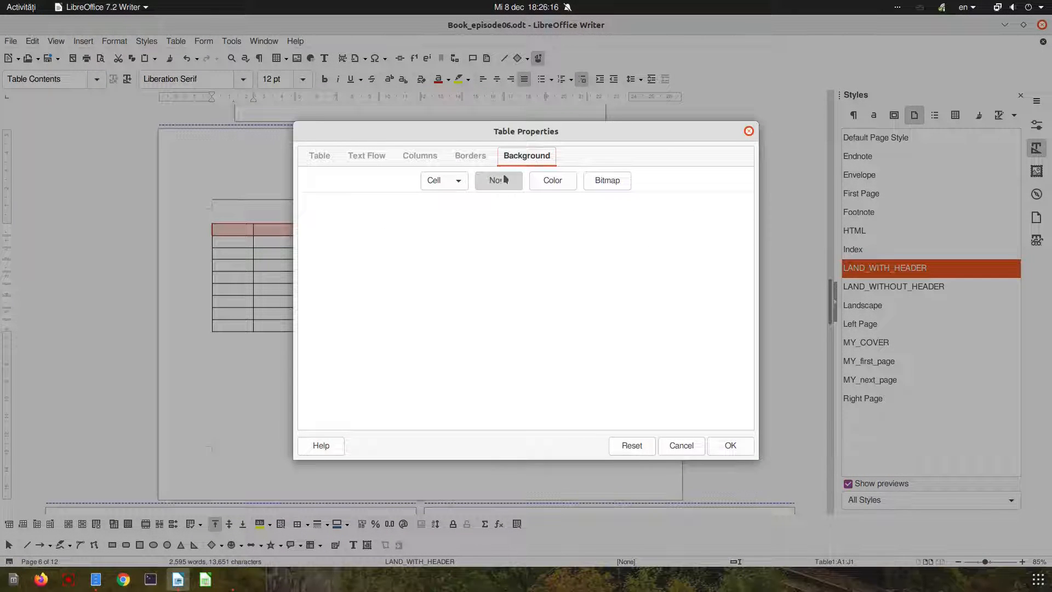
click(540, 182)
click(388, 236)
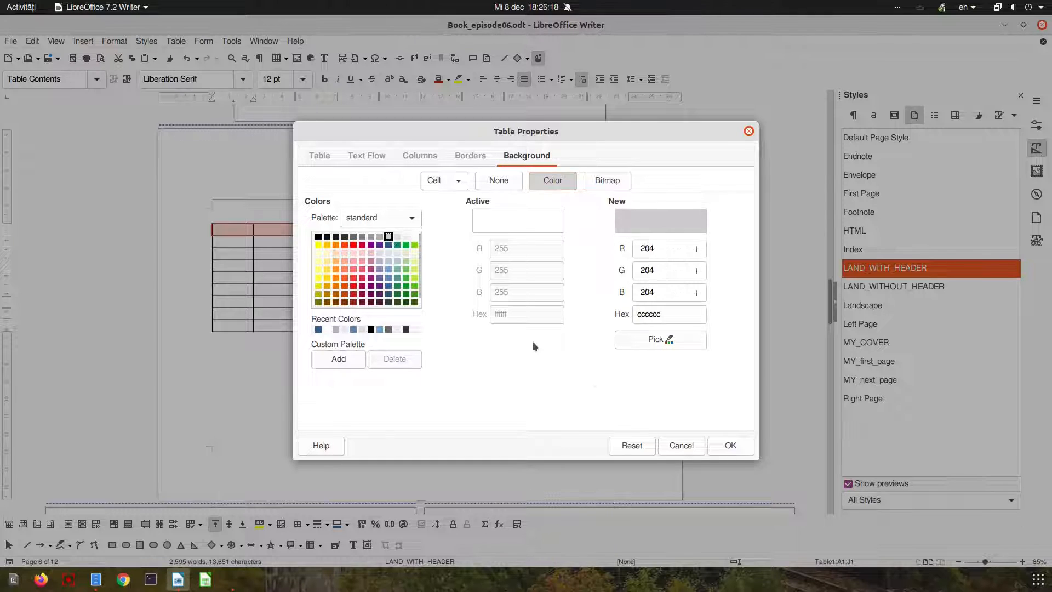
click(718, 446)
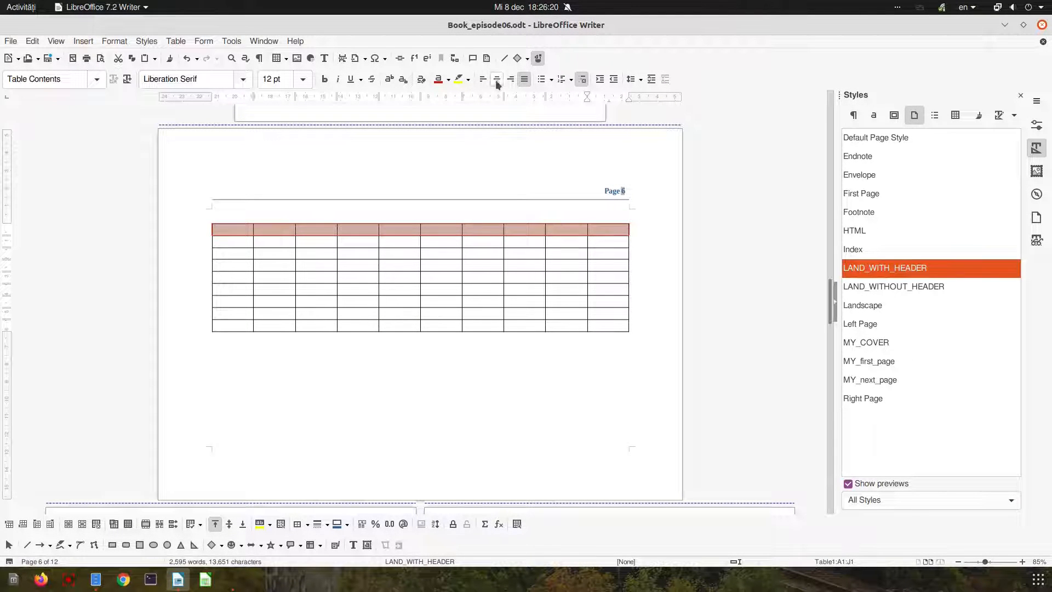
Center and bold the heading row and enter My, heading, for and table in its first four cells.
click(330, 225)
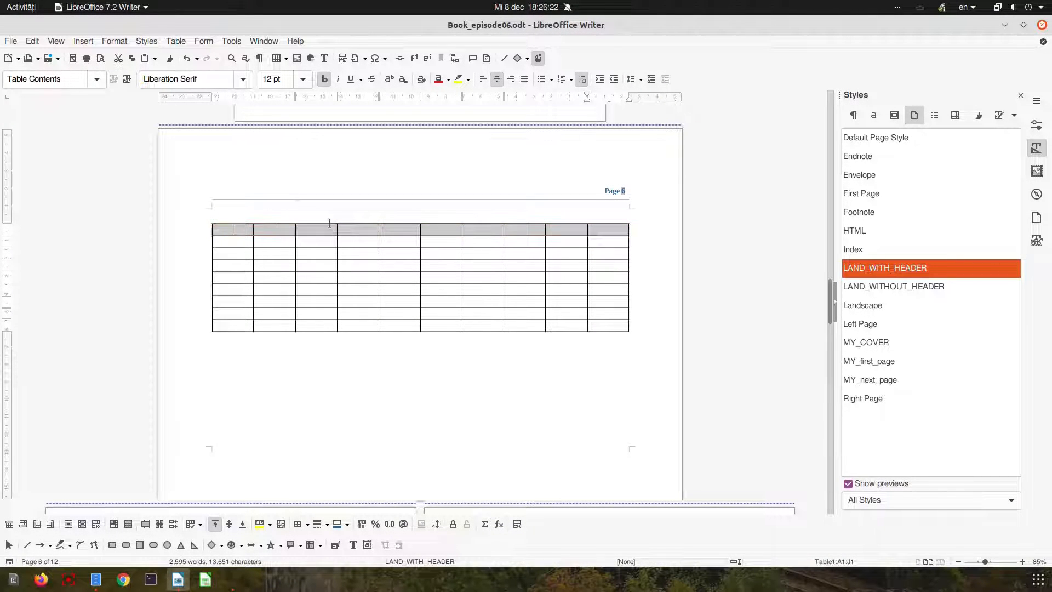
text(My)
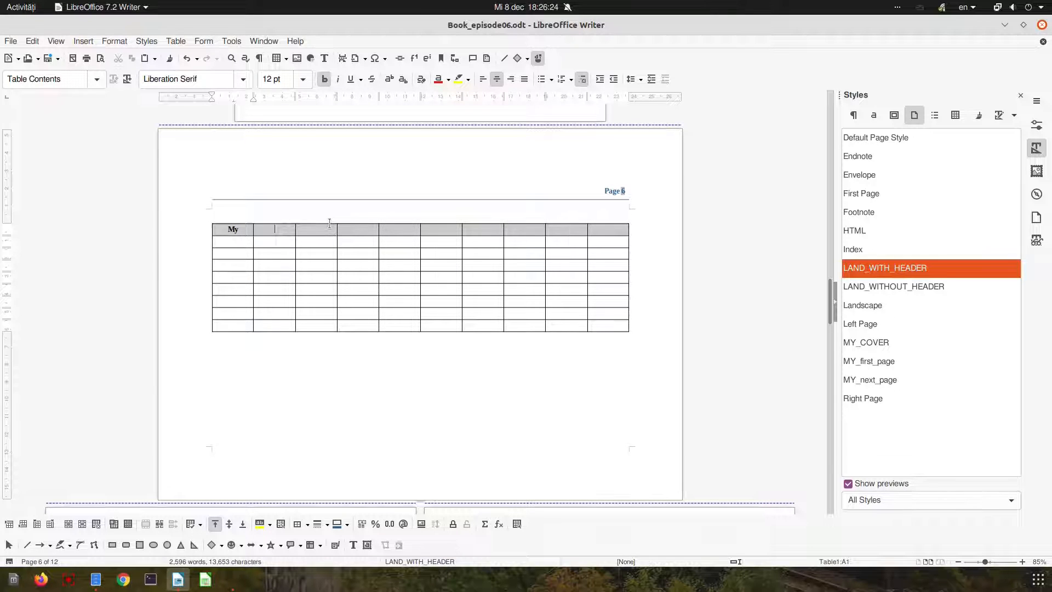
text(headin)
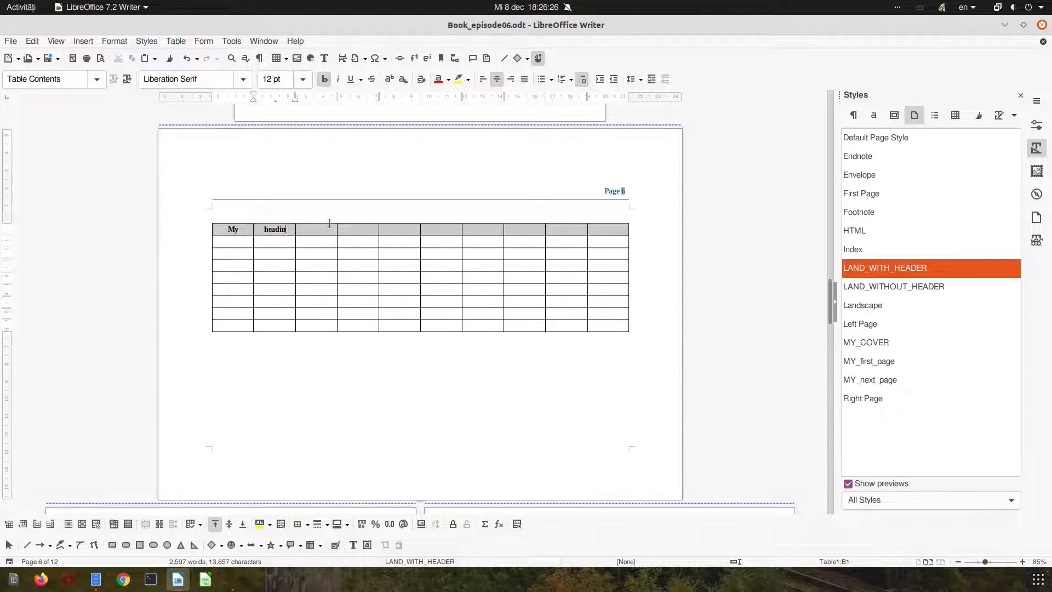
text(g)
text(for )
text(table)
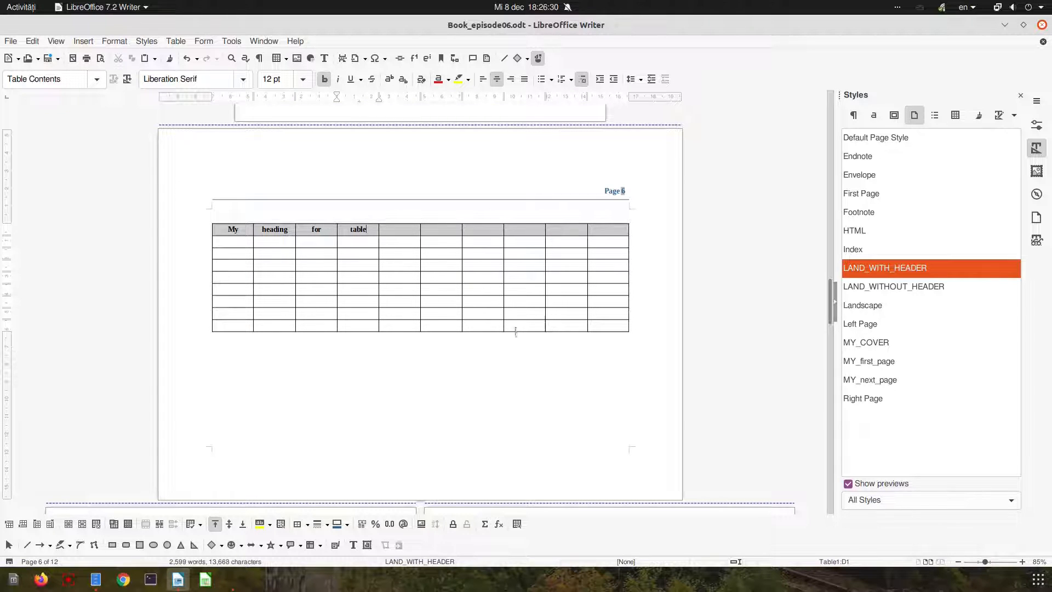
Copy the seven lowest empty rows and paste them twice at the table's last row to extend it onto a second page.
drag(579, 329, 243, 251)
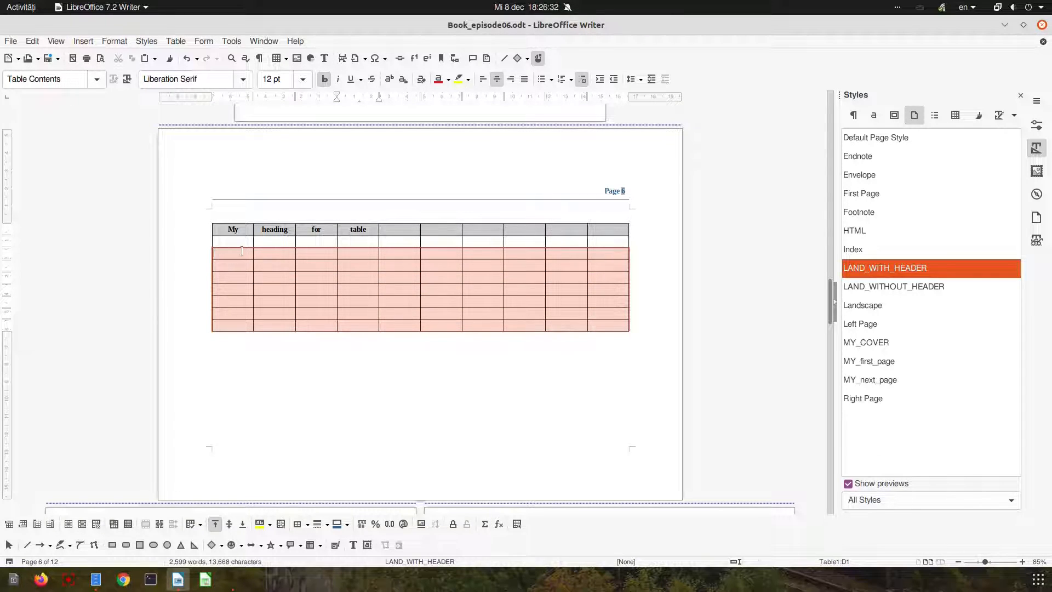
key(ctrl+c)
click(247, 324)
key(ctrl+v)
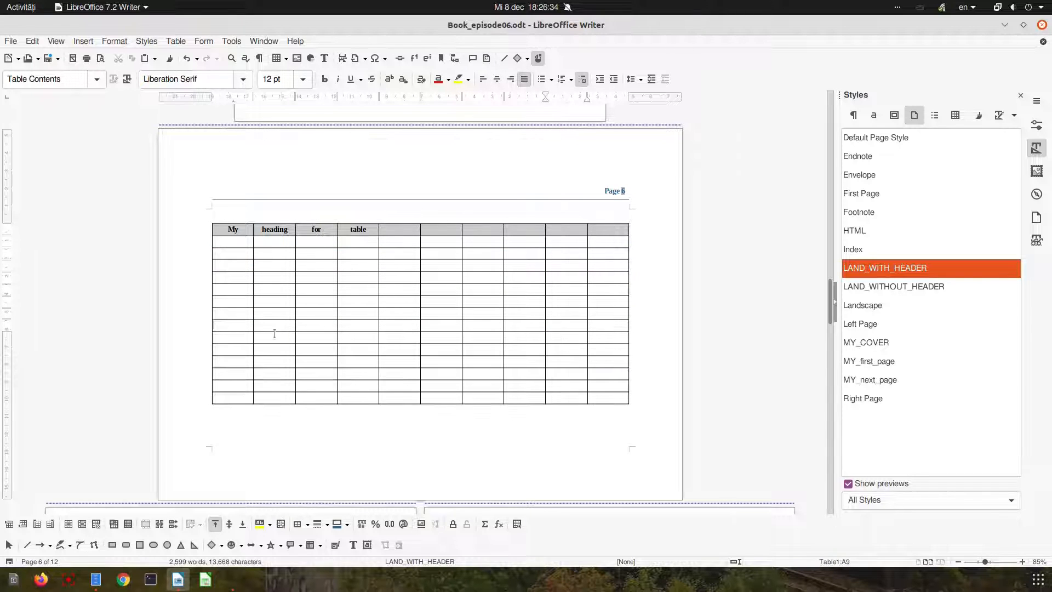
scroll(224, 299, down, 4)
click(230, 315)
click(237, 305)
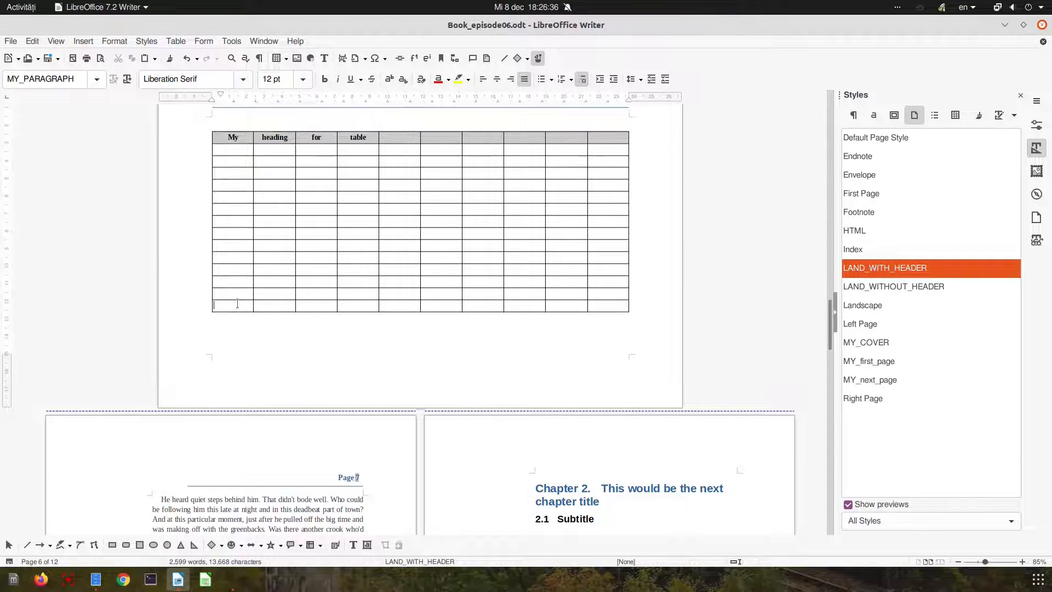
Check the heading row and the page header on both landscape pages covered by the table.
scroll(272, 342, down, 5)
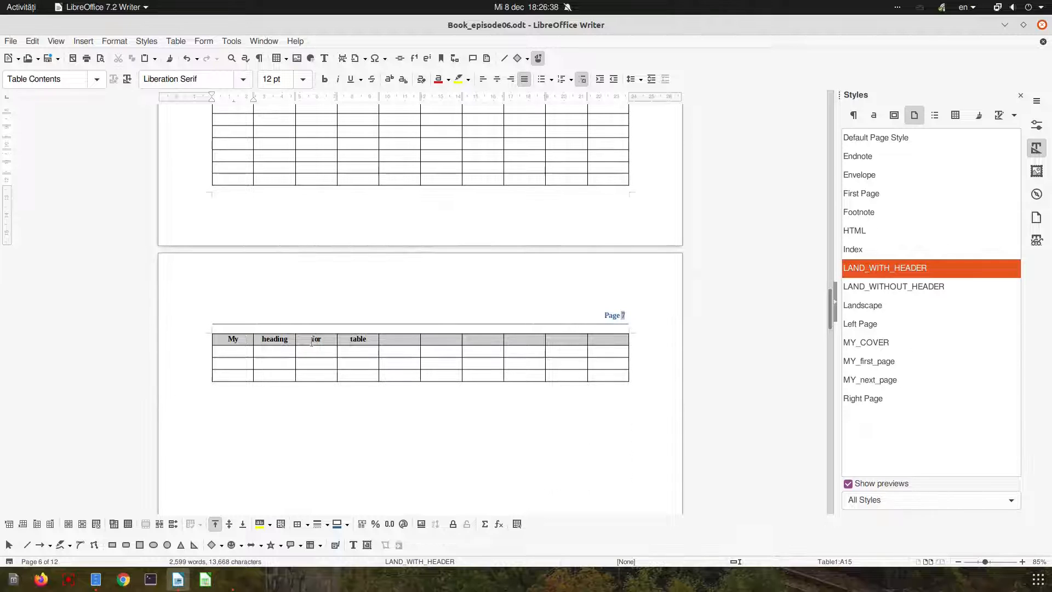
scroll(610, 340, up, 9)
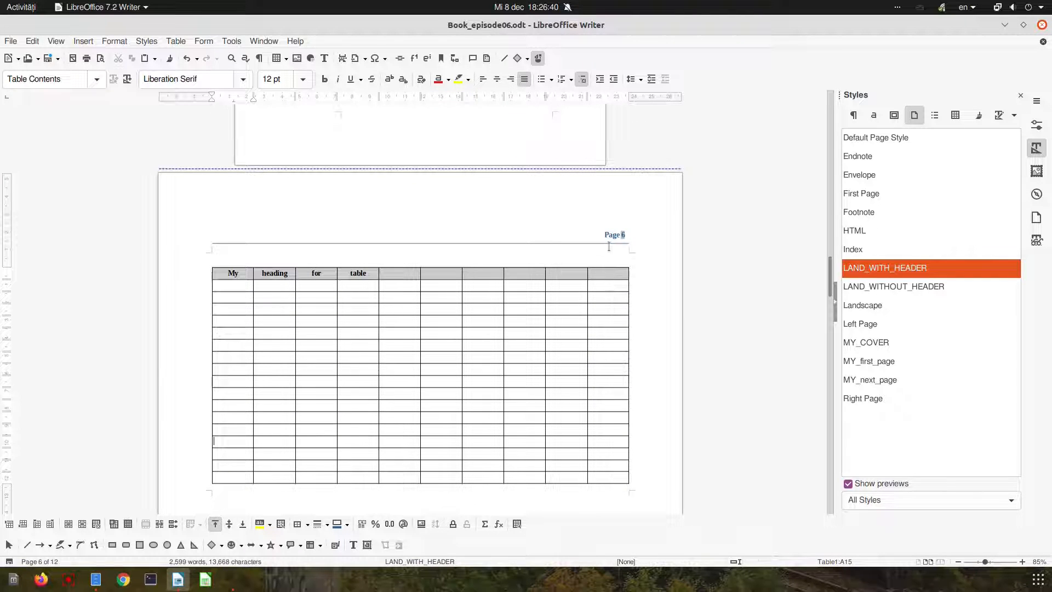
scroll(612, 303, down, 10)
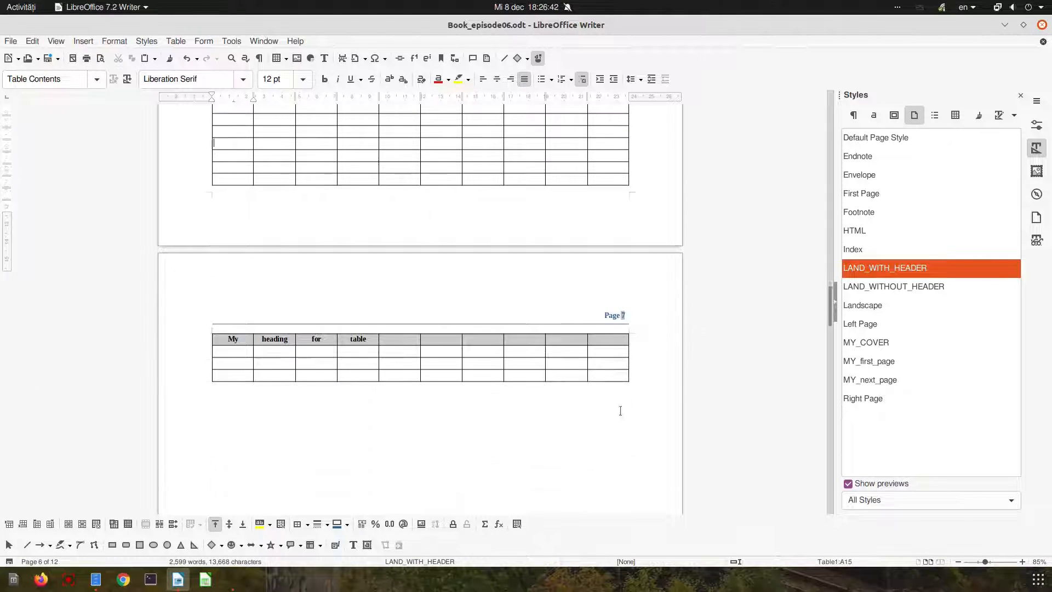
scroll(603, 384, up, 10)
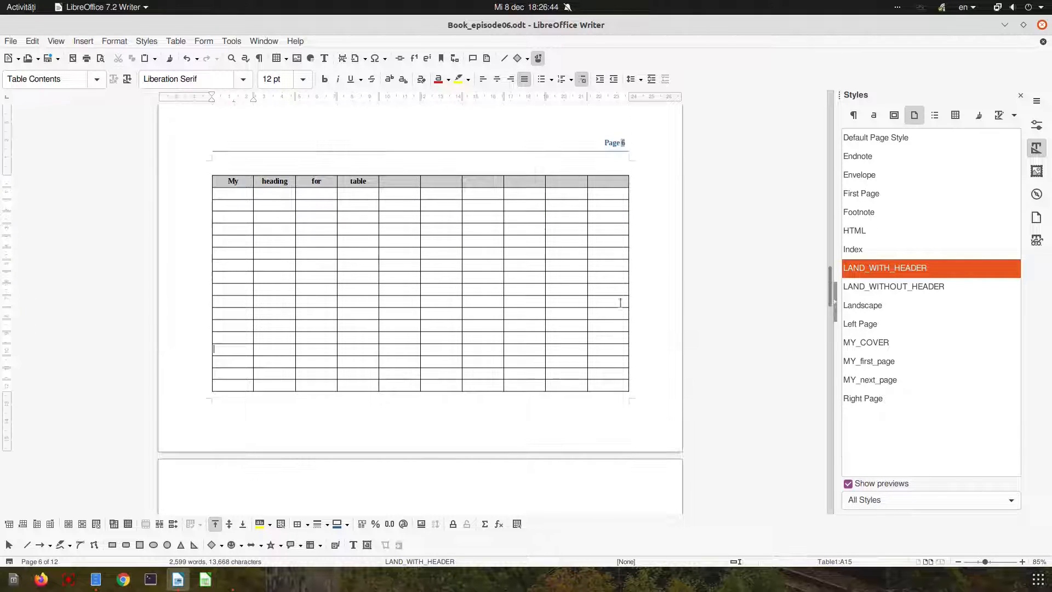
ctrl+scroll(619, 297, down, 2)
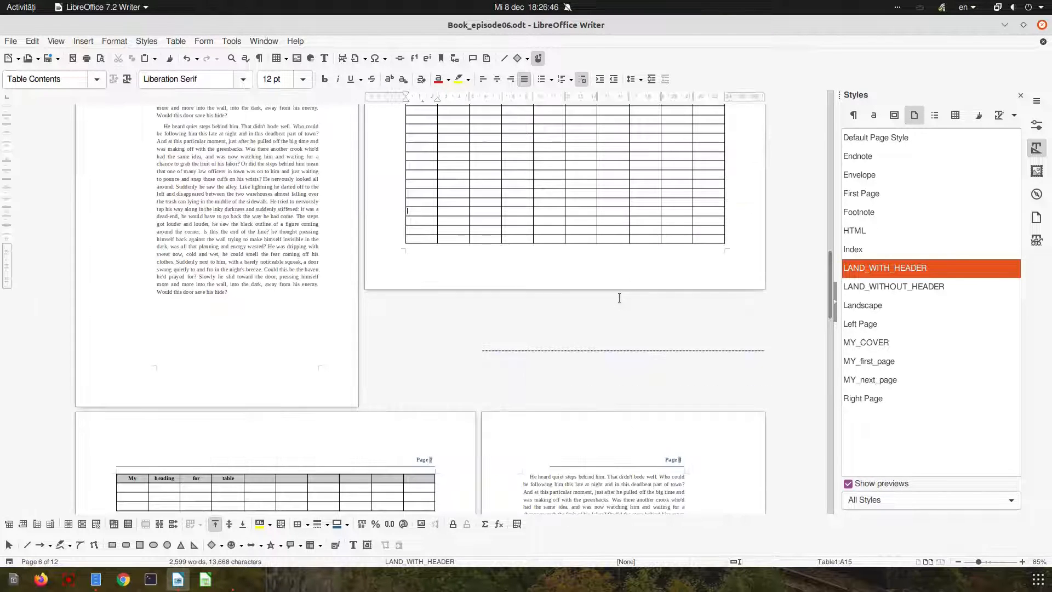
Apply the LAND_WITHOUT_HEADER page style to the landscape pages with the table.
scroll(625, 305, up, 5)
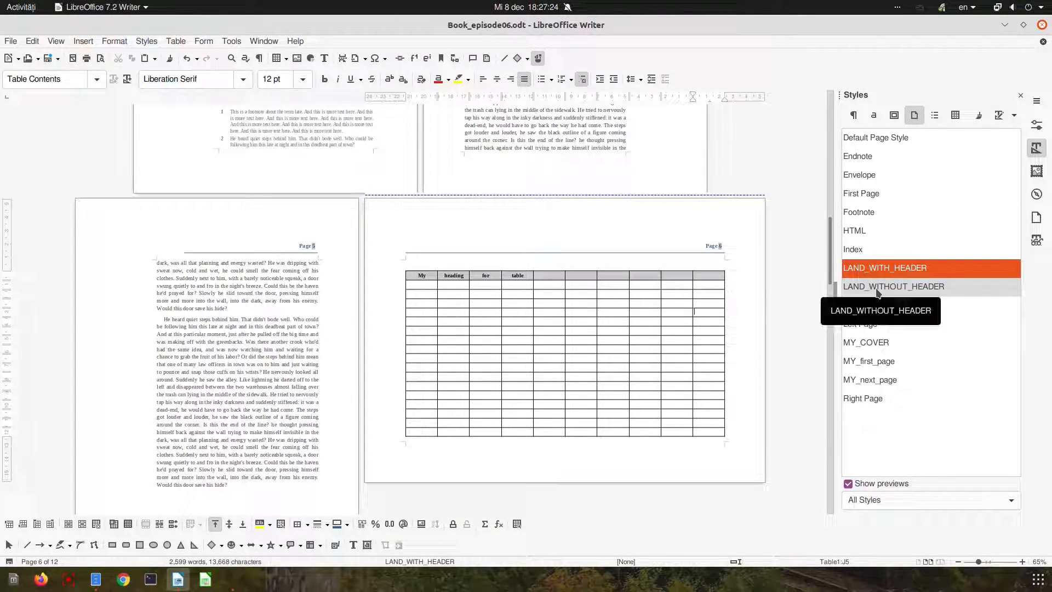
double_click(962, 286)
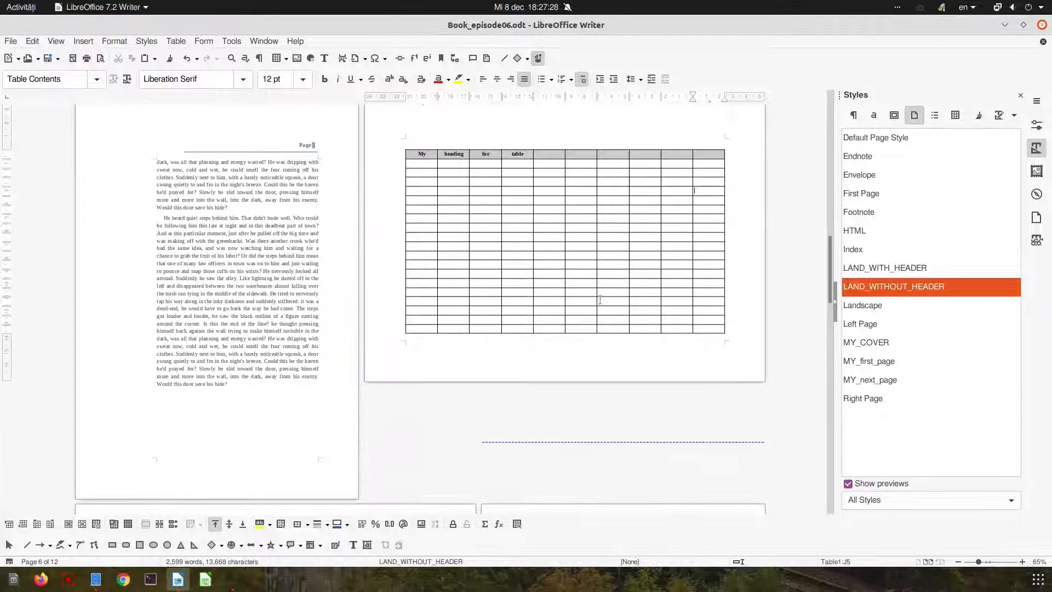
scroll(719, 209, up, 11)
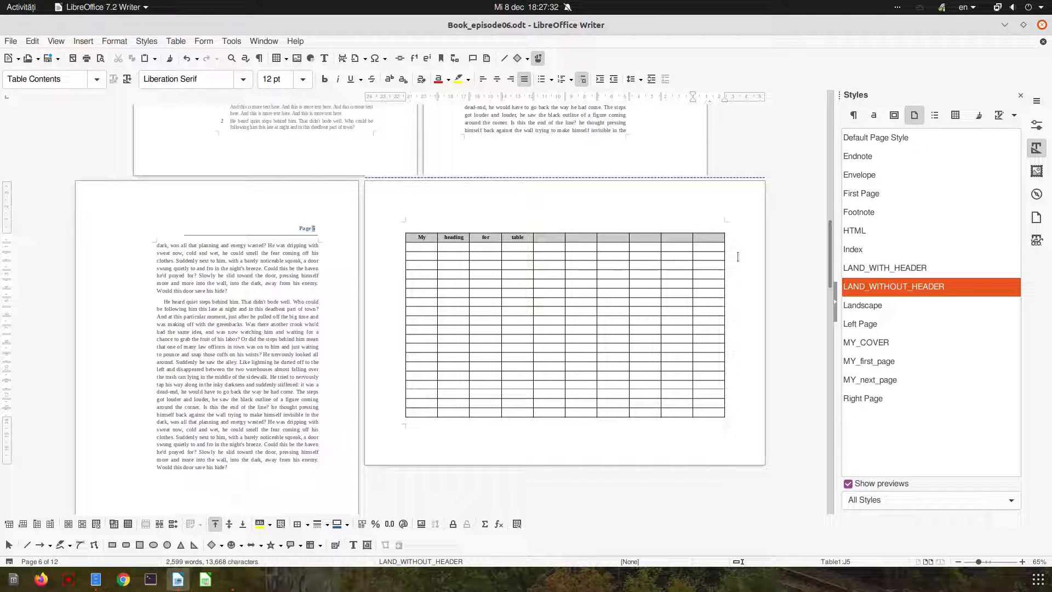
Insert a frame with Left-to-right (vertical) text direction from the last cell of the table's heading row.
click(738, 250)
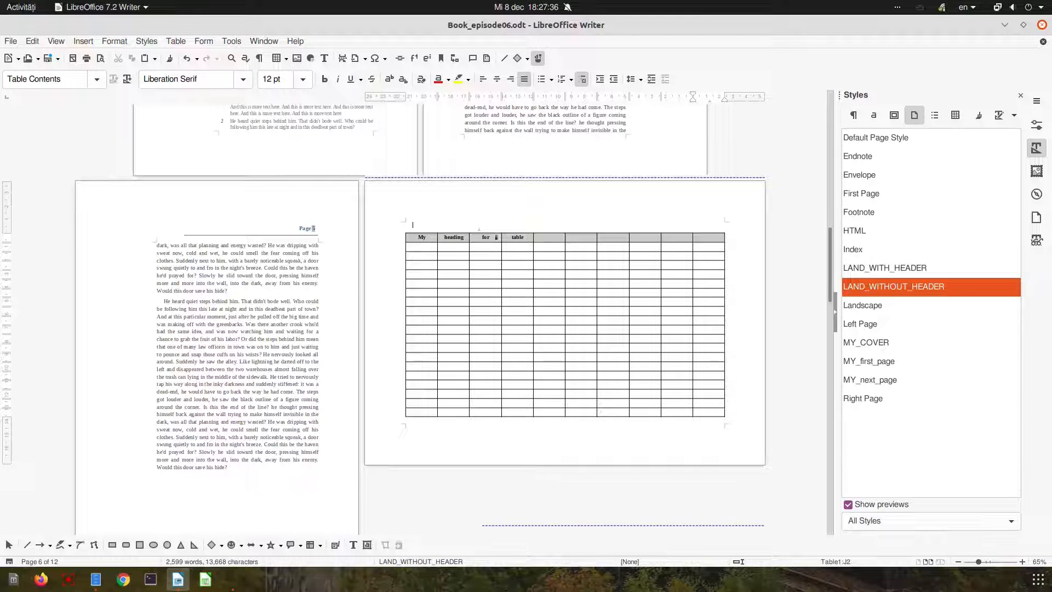
click(794, 247)
click(711, 239)
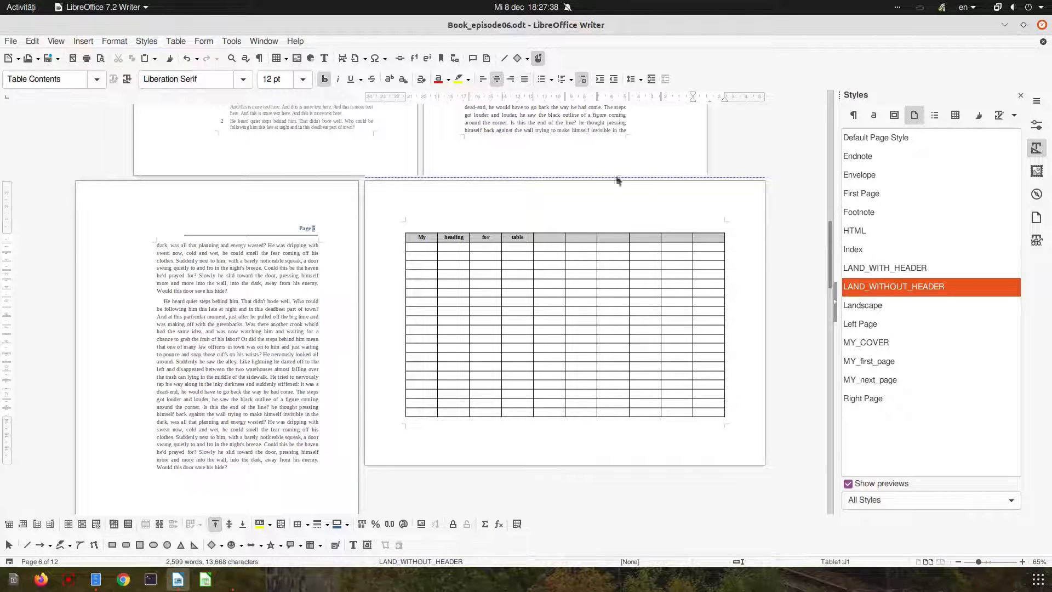
click(93, 42)
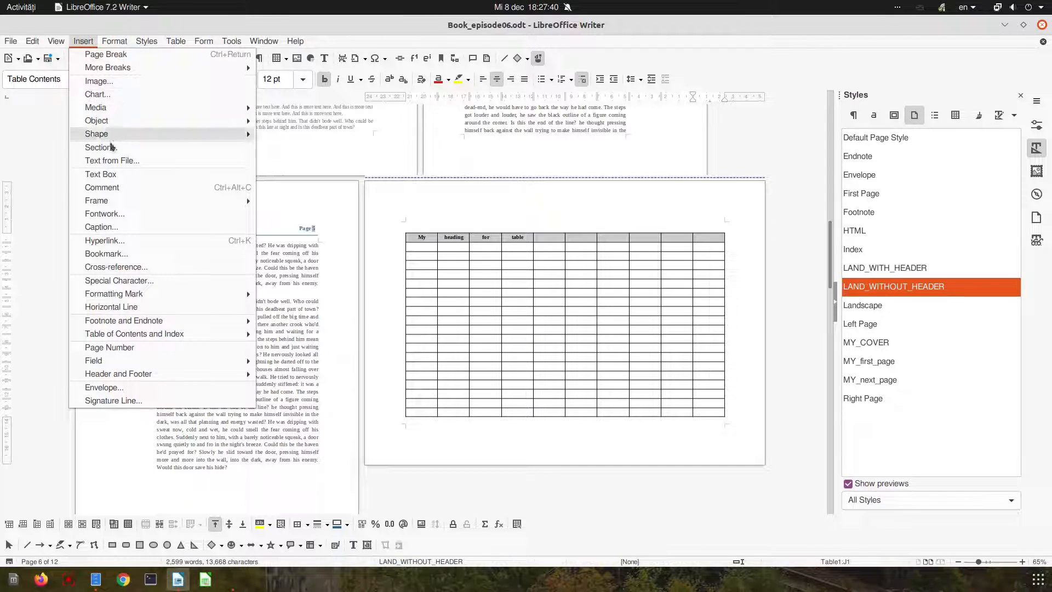
mouse_move(113, 201)
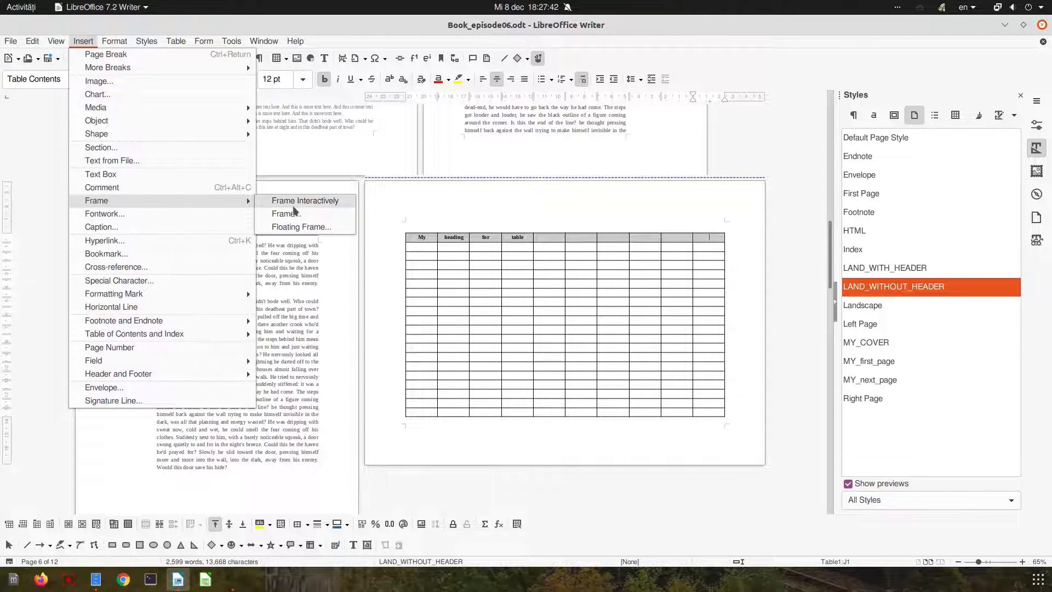
click(286, 212)
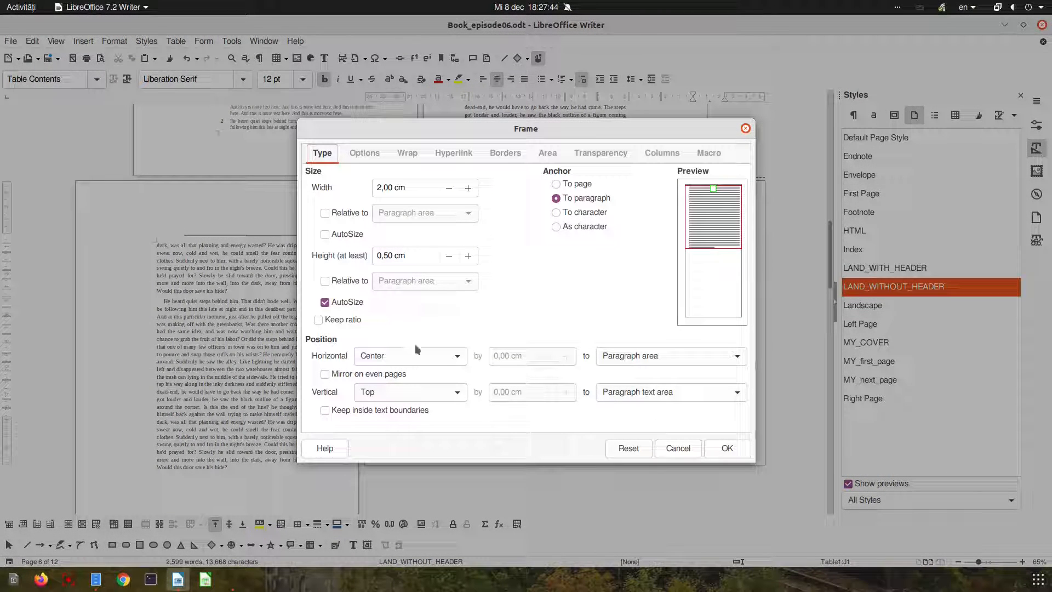
click(364, 153)
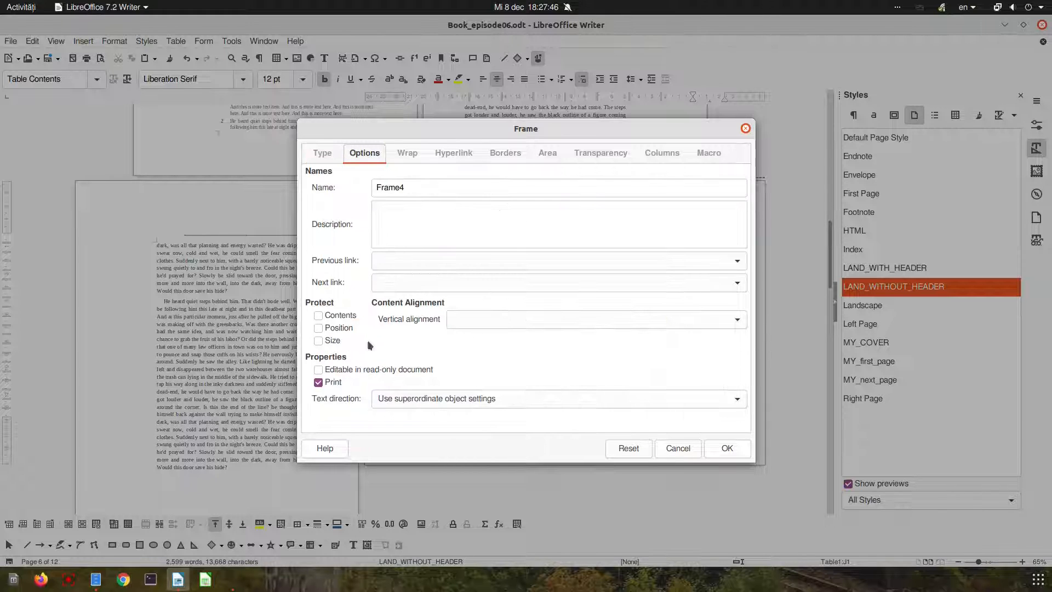
click(385, 399)
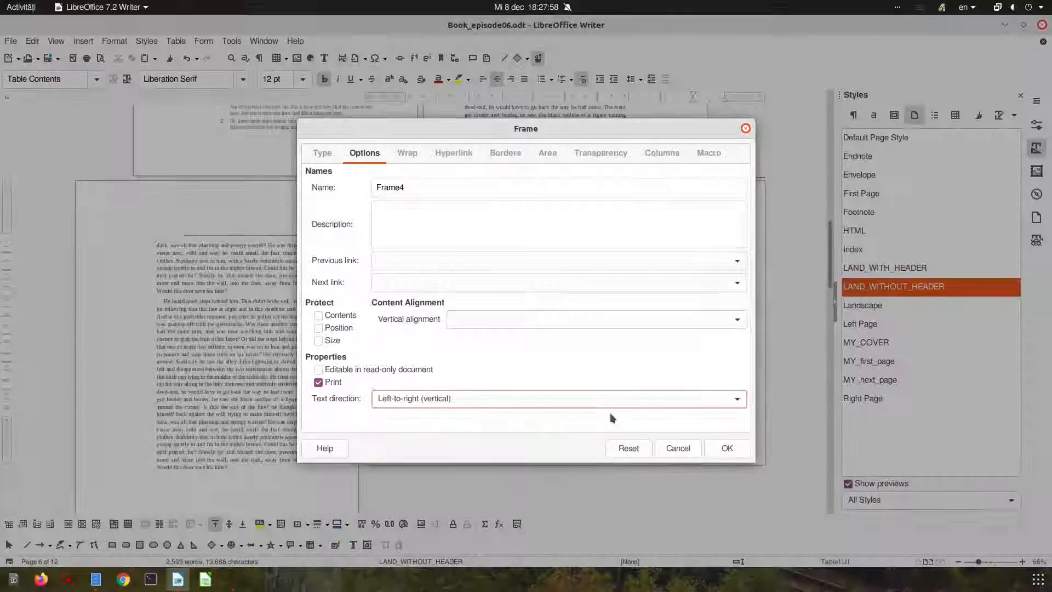
click(726, 449)
Stretch the frame to about 13.38 cm tall and move it into the right page margin beside the table.
drag(710, 245, 716, 416)
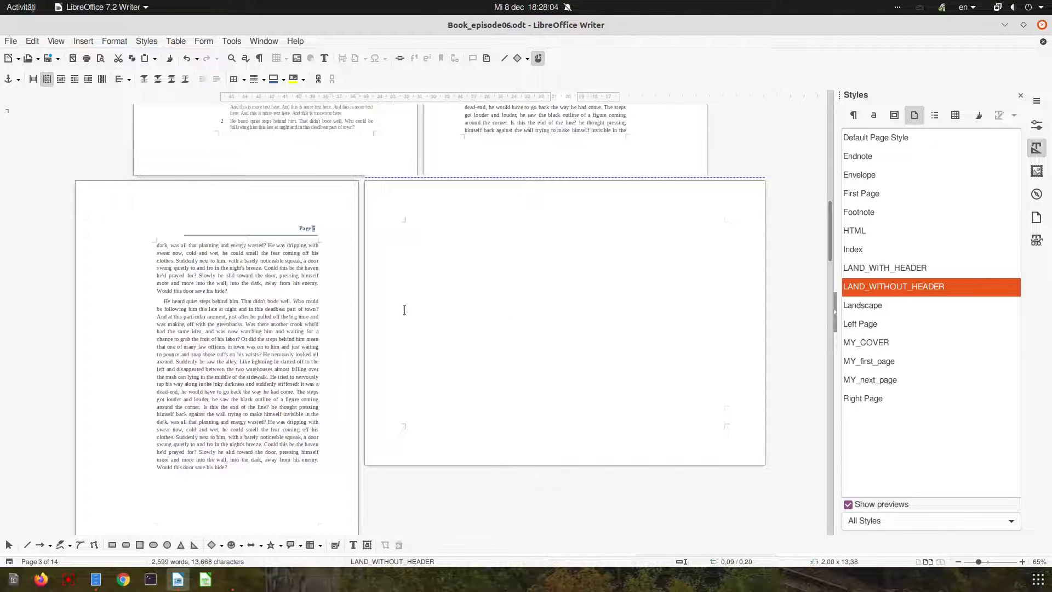
scroll(404, 305, down, 5)
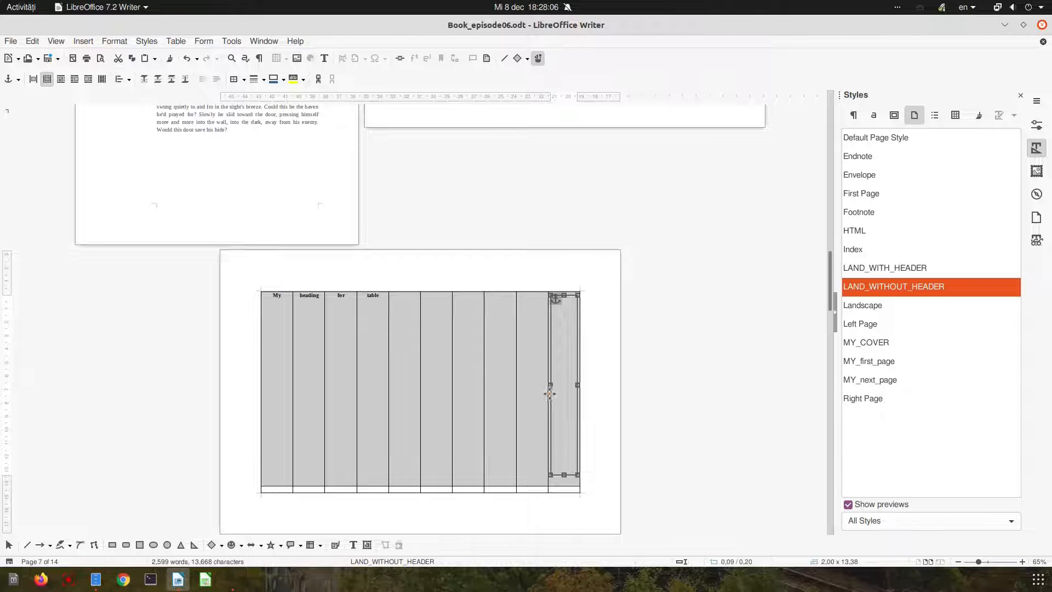
drag(551, 391, 587, 390)
scroll(616, 329, up, 4)
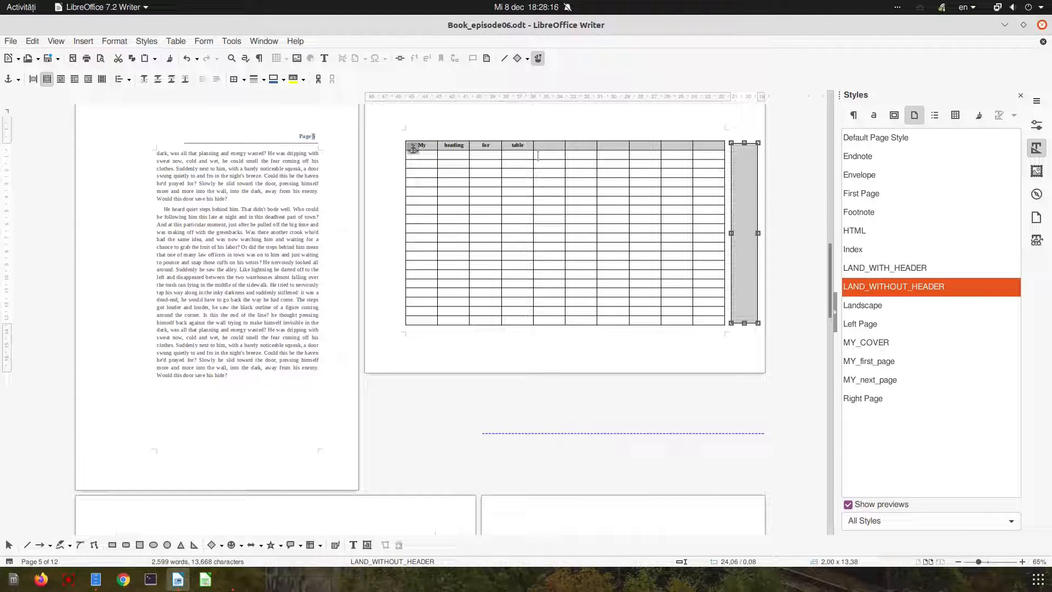
Check the margin frame beside the table in print preview and review its paragraph anchor in the frame properties.
click(701, 193)
key(ctrl+shift+o)
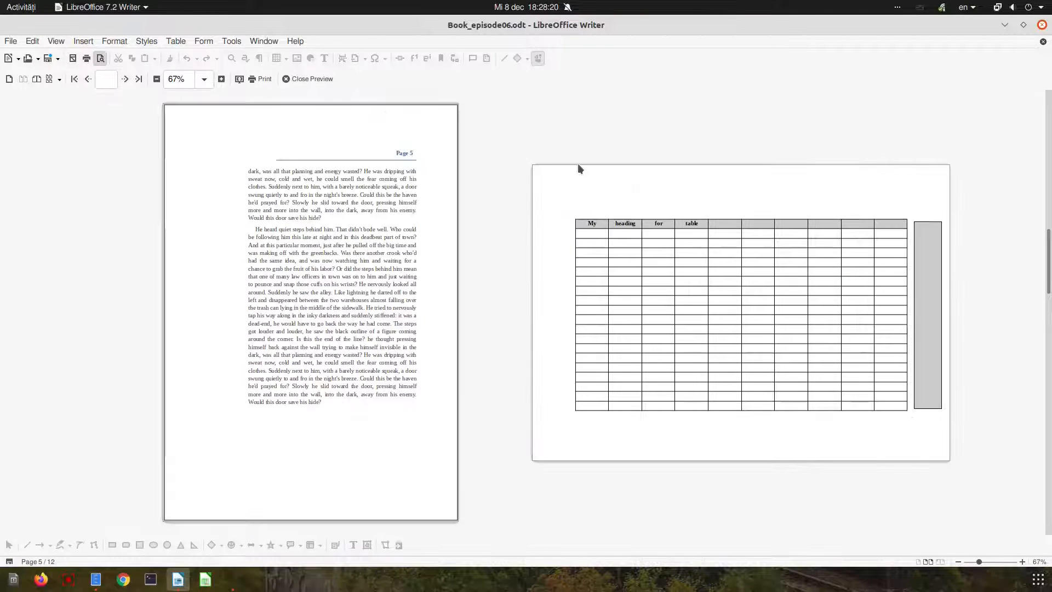
click(331, 80)
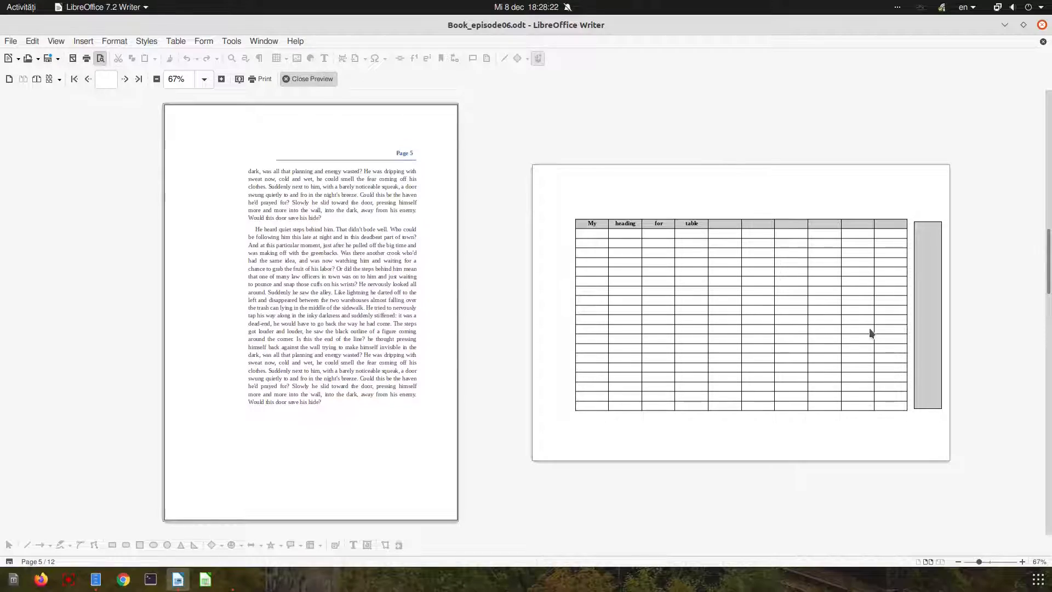
double_click(755, 237)
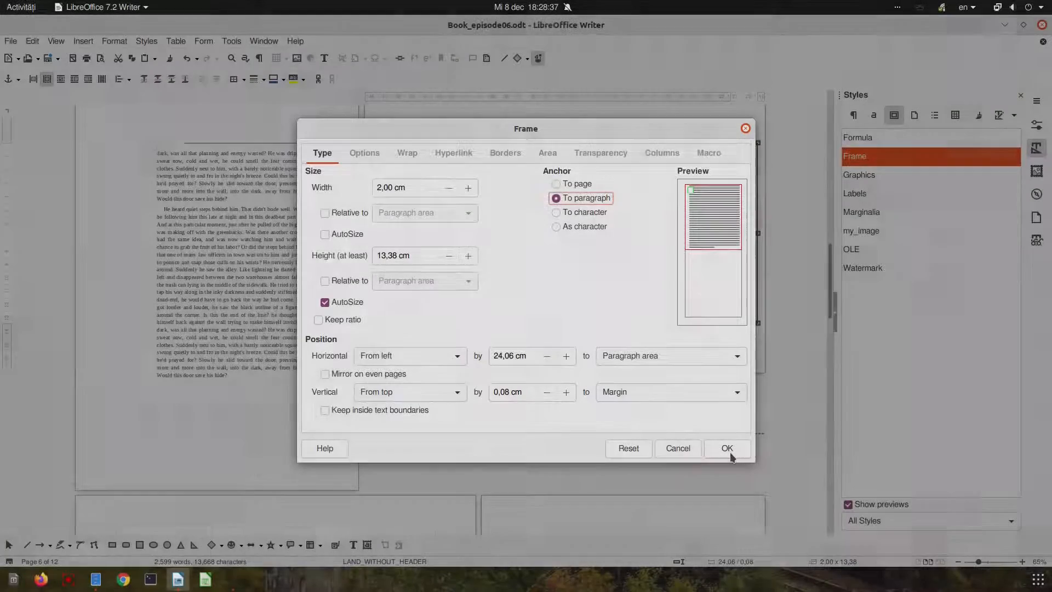
click(730, 454)
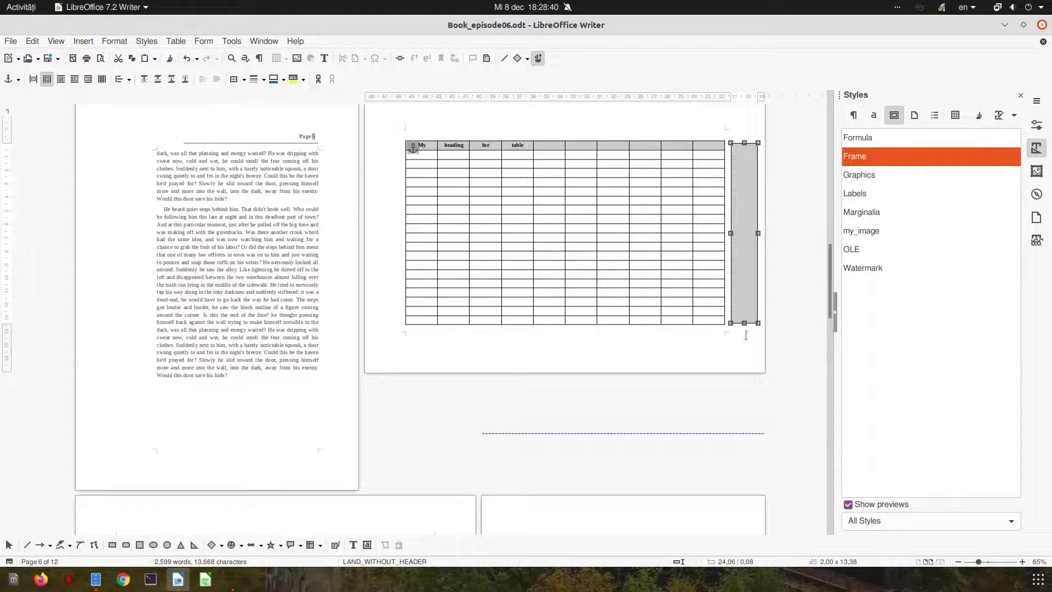
Copy the page number text from the previous page's header into the vertical margin frame.
click(738, 289)
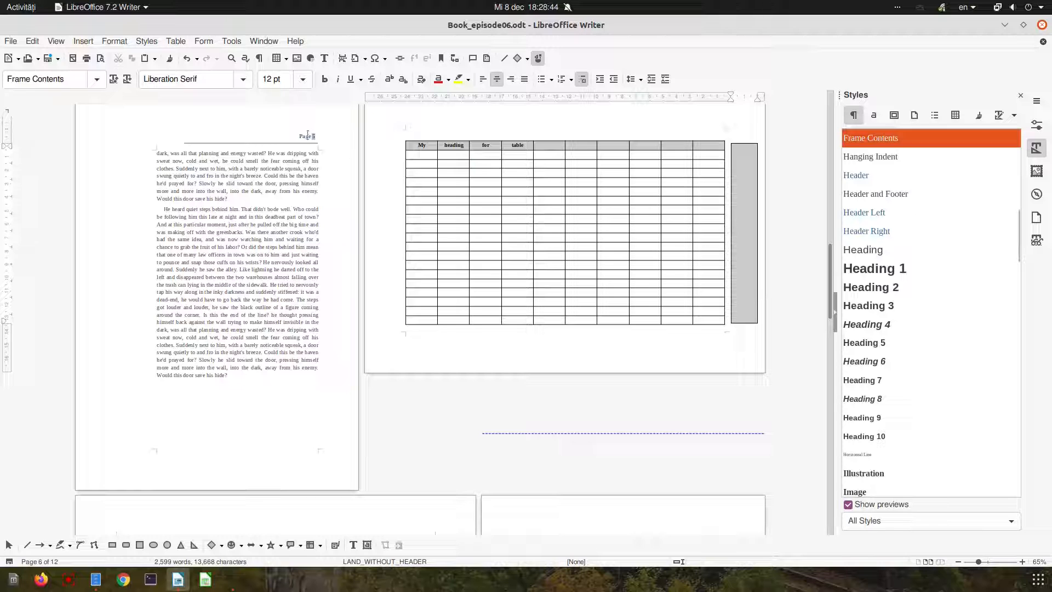
drag(298, 136, 319, 137)
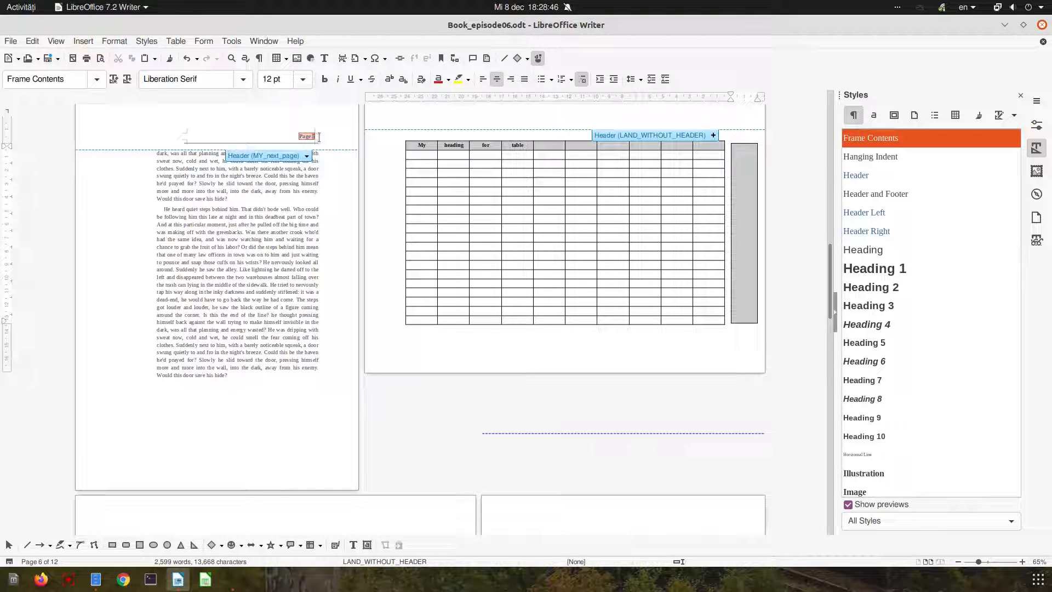
click(739, 243)
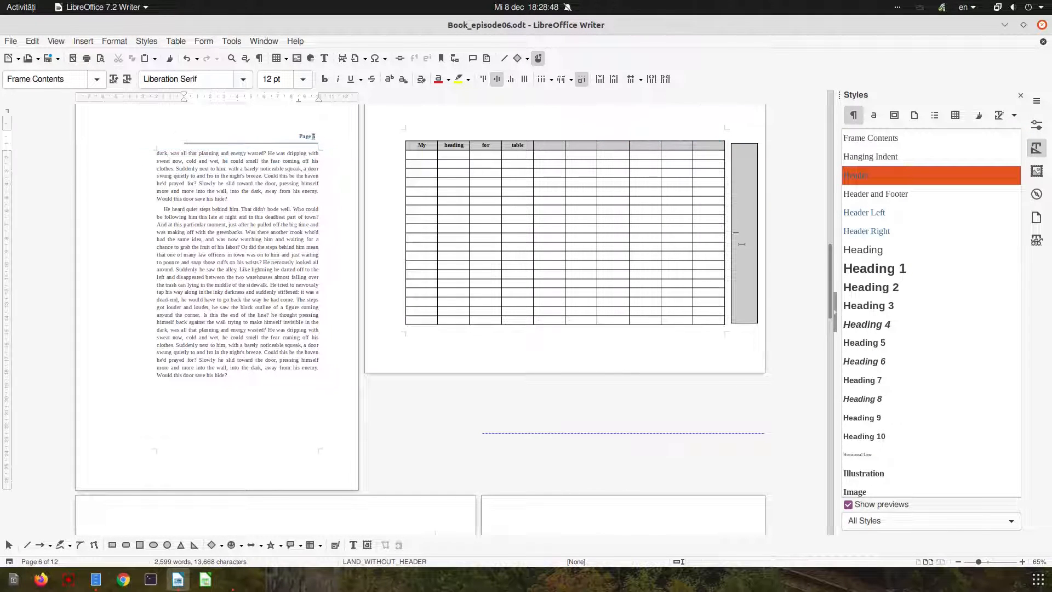
text(Page 6)
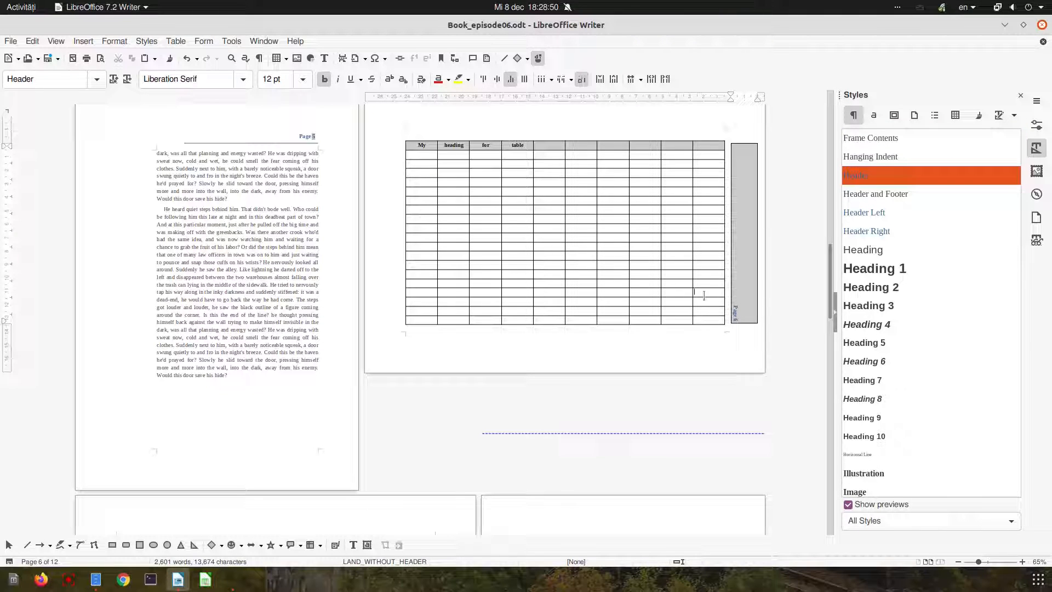
click(713, 294)
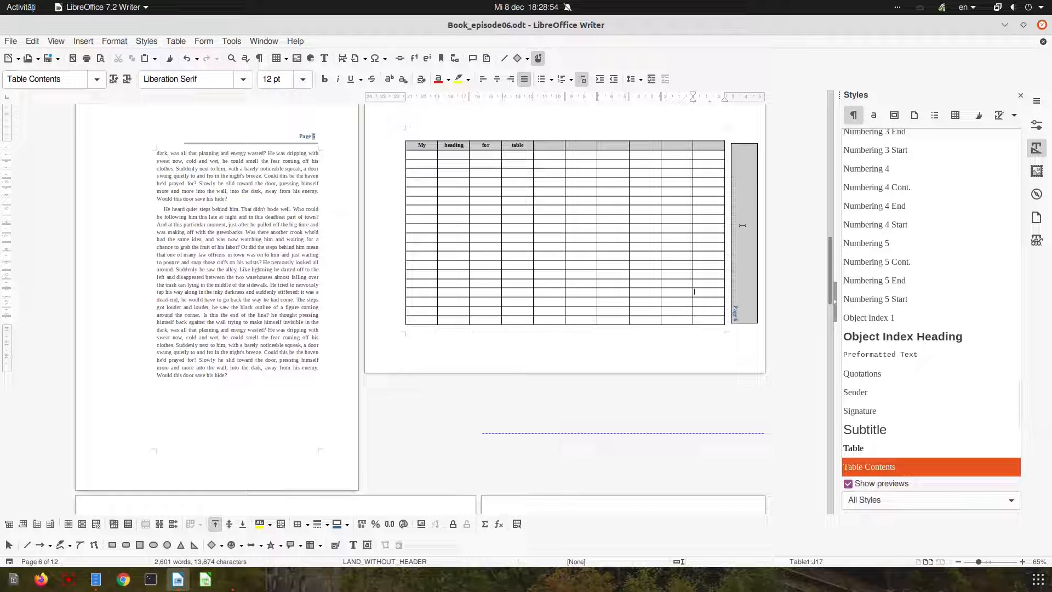
Remove all borders from the margin frame except a solid line on its left side.
click(743, 322)
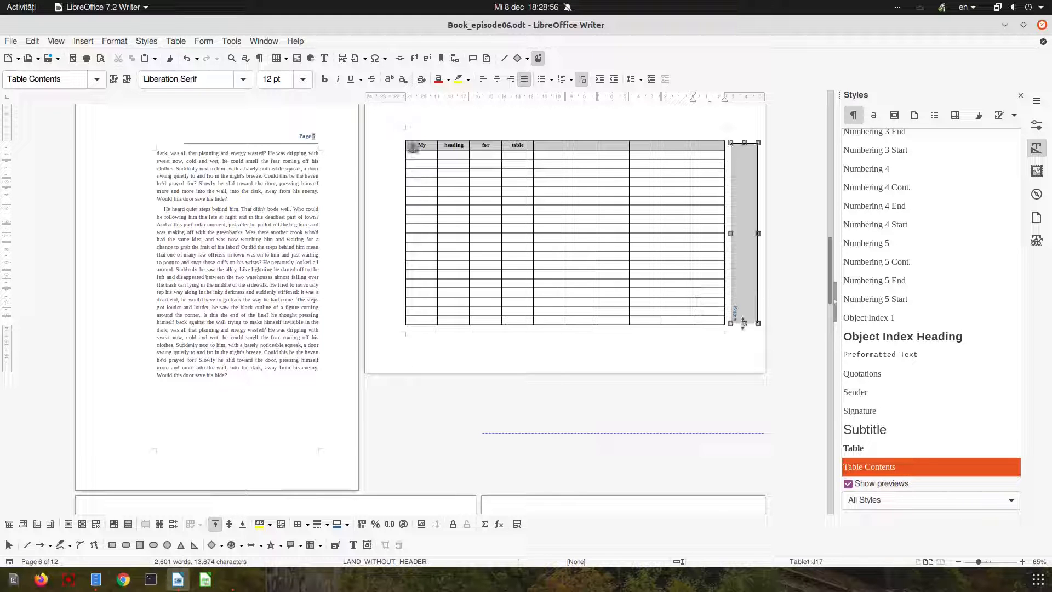
right_click(743, 324)
click(780, 426)
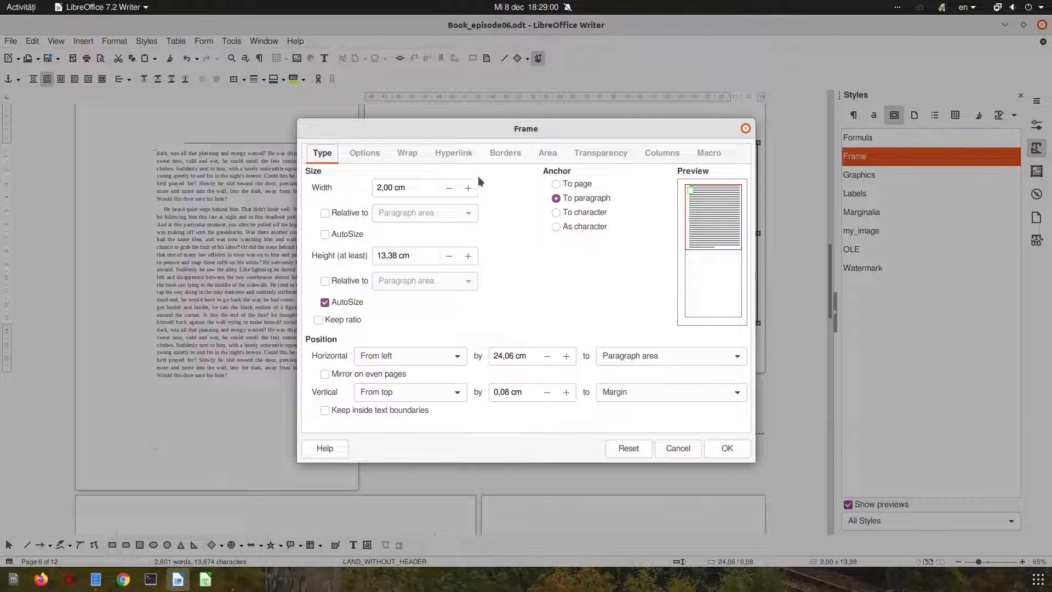
click(504, 153)
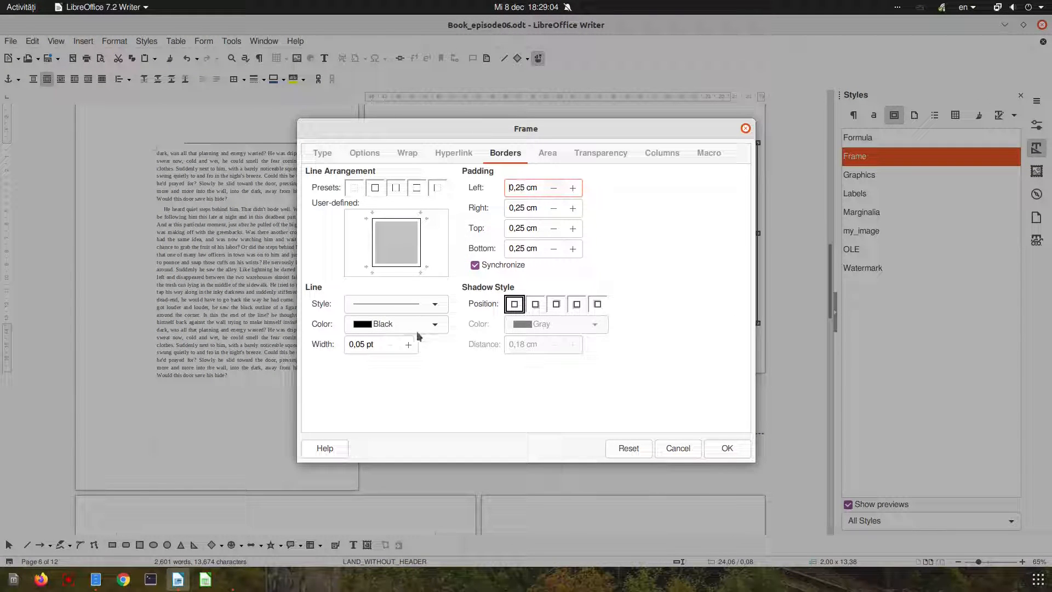
click(435, 304)
click(406, 351)
click(355, 187)
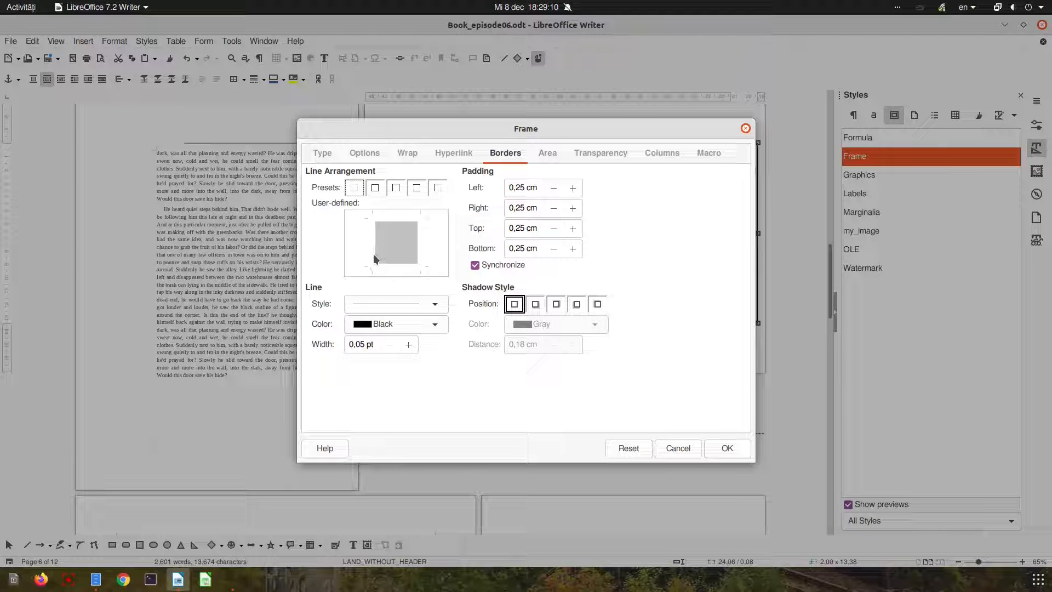
click(371, 248)
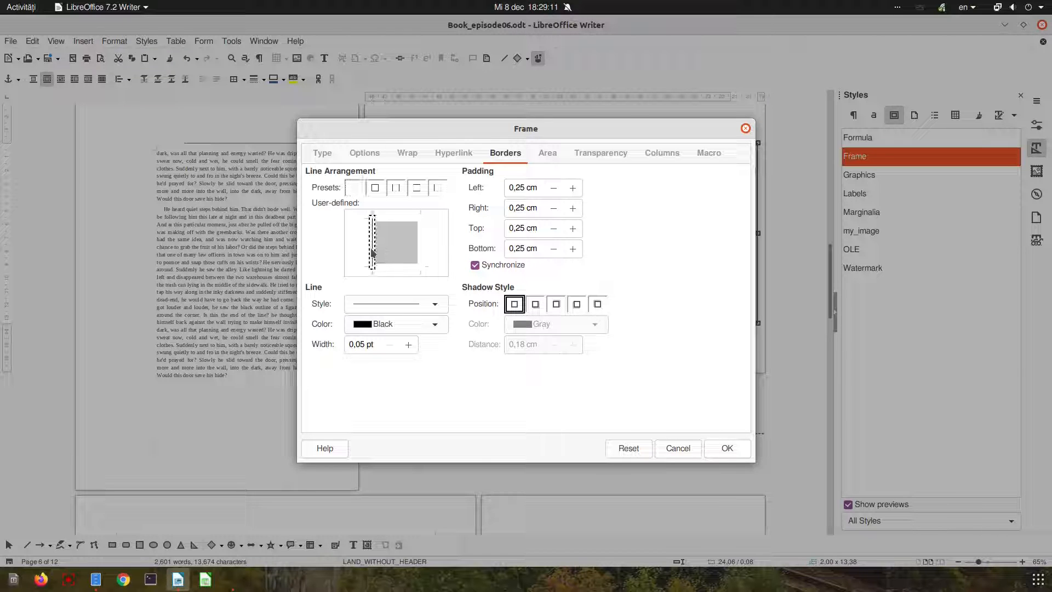
Set the frame's left border color to Blue, increase the line width, and apply the frame properties.
click(400, 324)
click(422, 369)
click(410, 344)
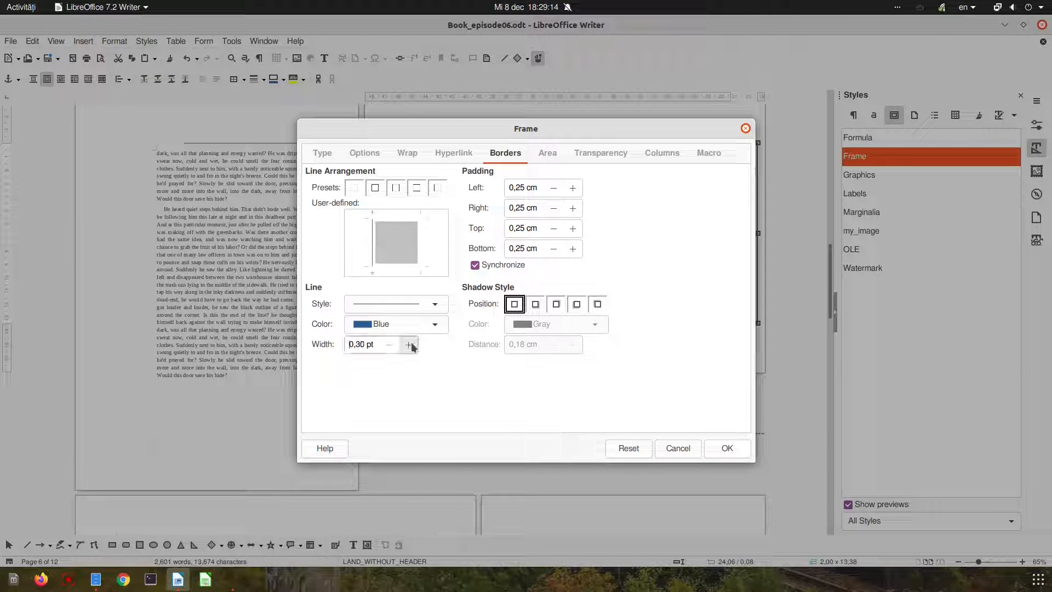
click(410, 344)
click(410, 345)
click(729, 452)
click(698, 290)
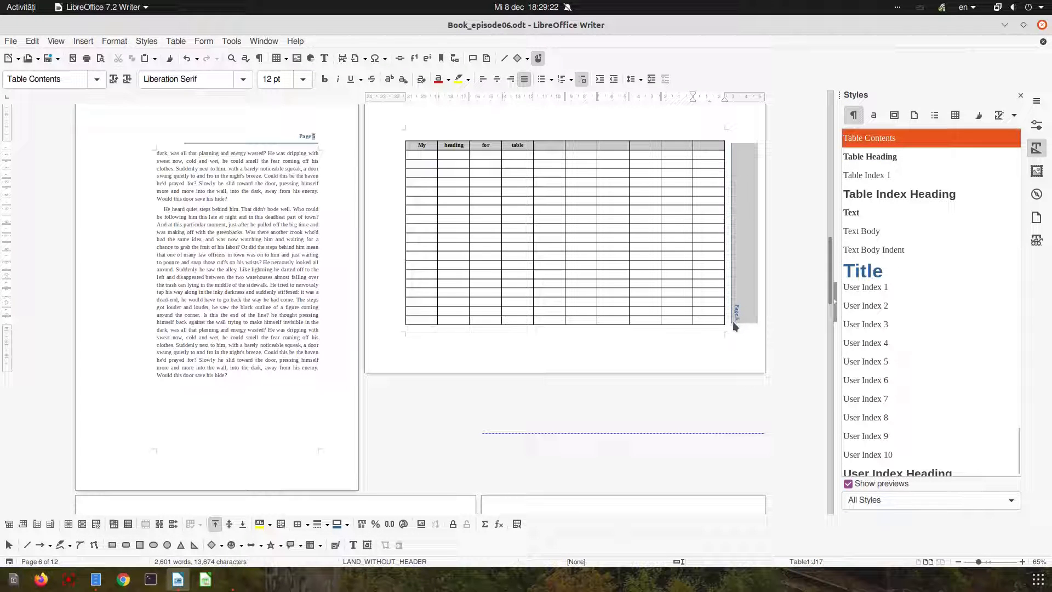
Adjust the margin frame's horizontal position to 23,99 cm from the left.
click(754, 313)
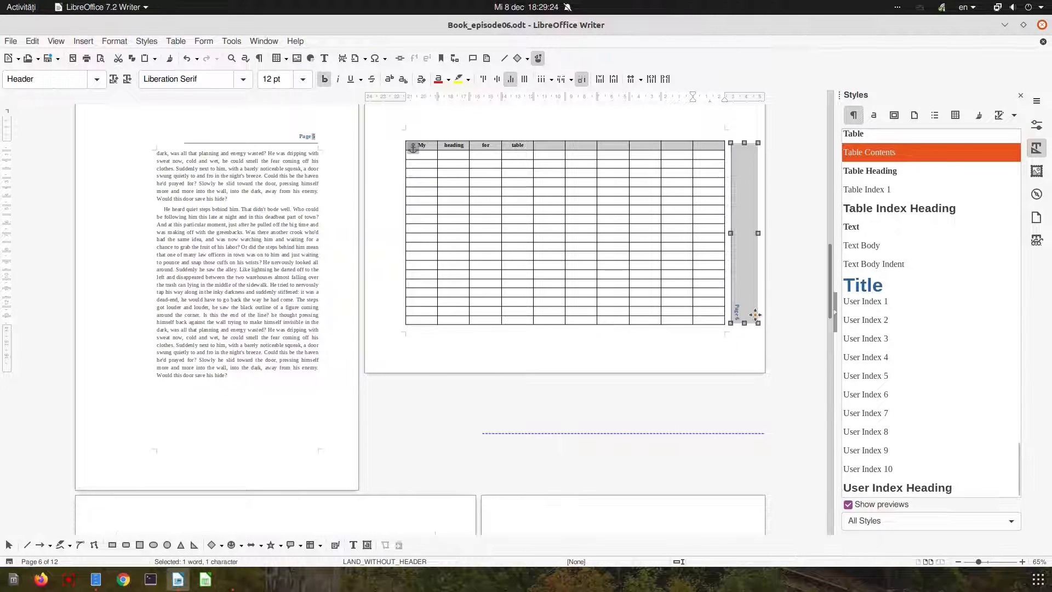
right_click(756, 316)
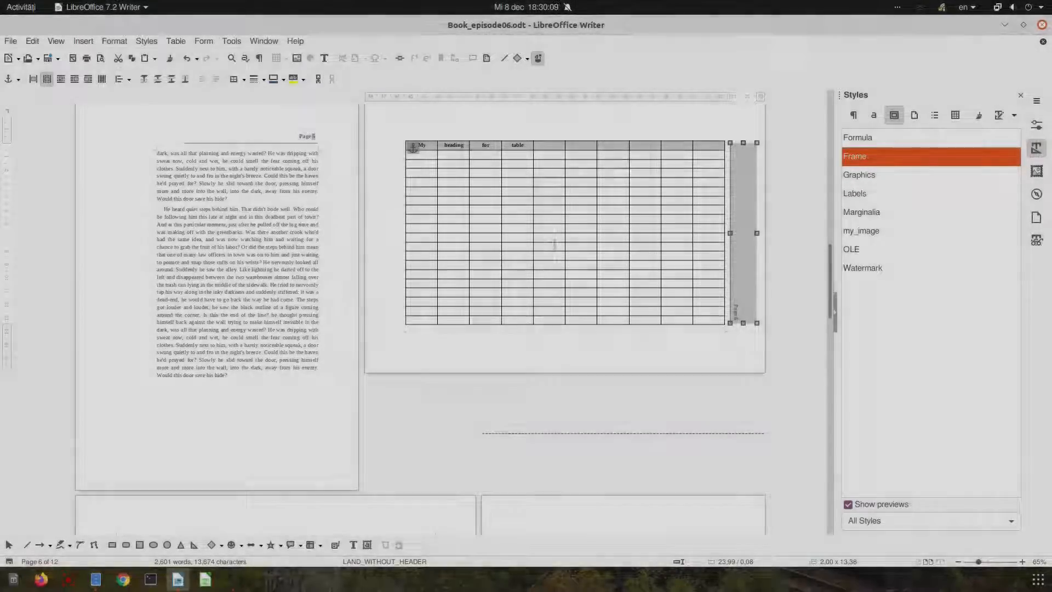
click(521, 188)
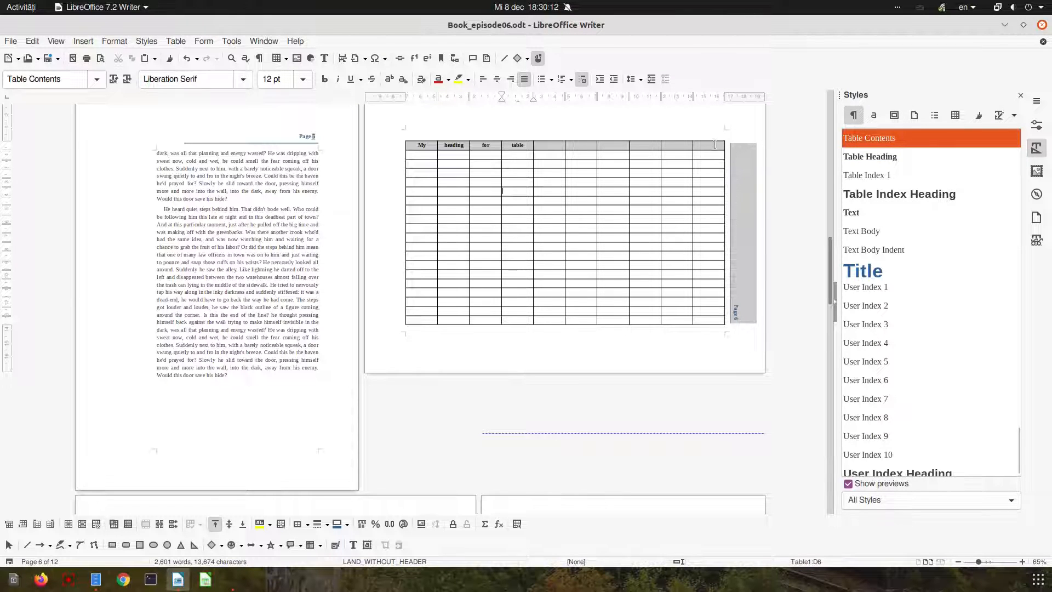
Set the table heading row's background to light blue b4c7dc and give the margin frame a matching light blue background.
drag(714, 144, 415, 145)
right_click(412, 145)
click(456, 369)
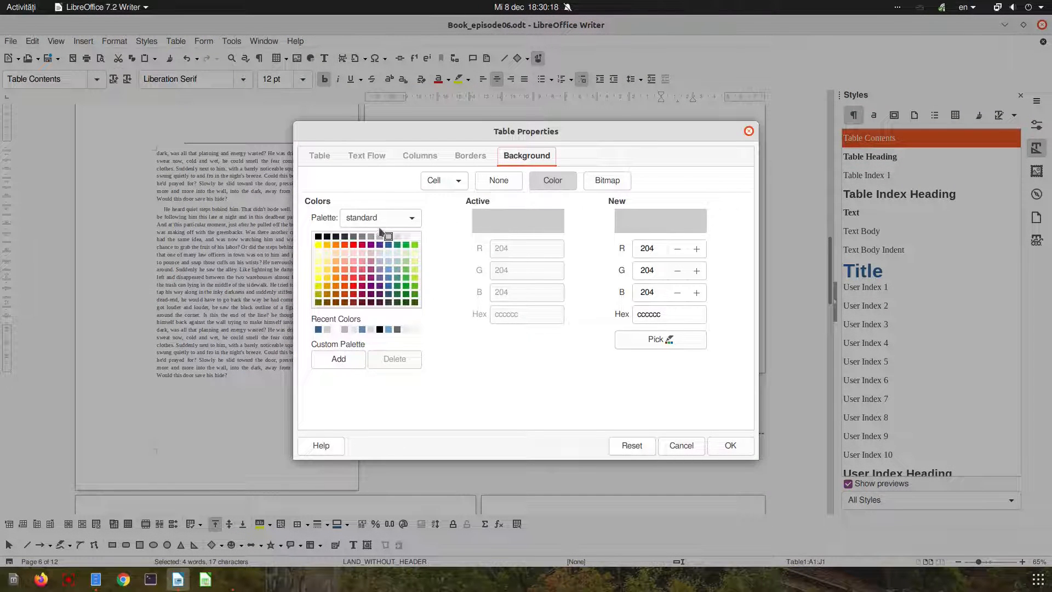
click(389, 261)
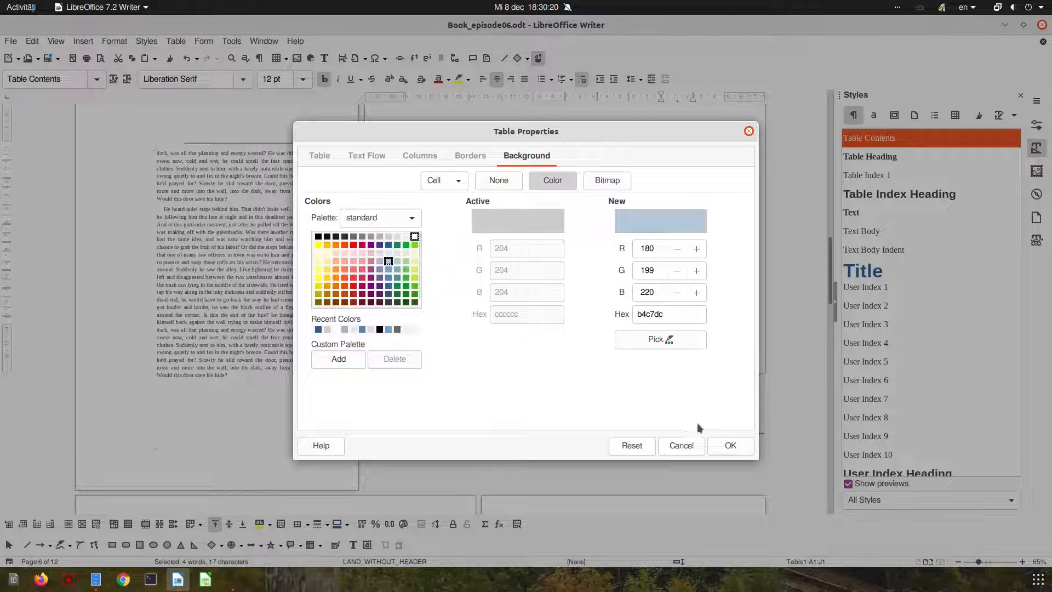
click(731, 445)
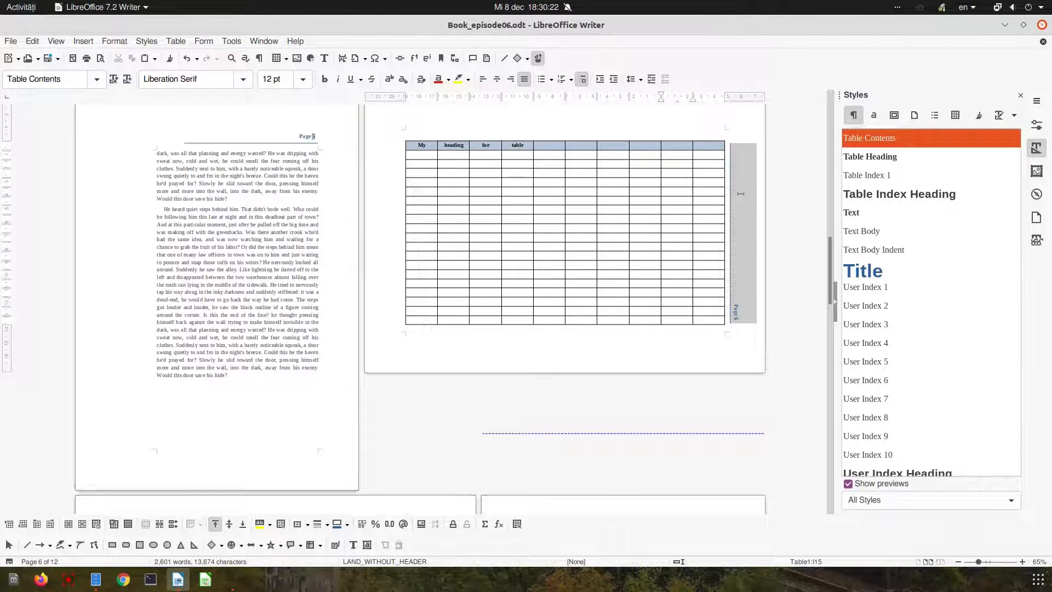
click(741, 196)
click(676, 236)
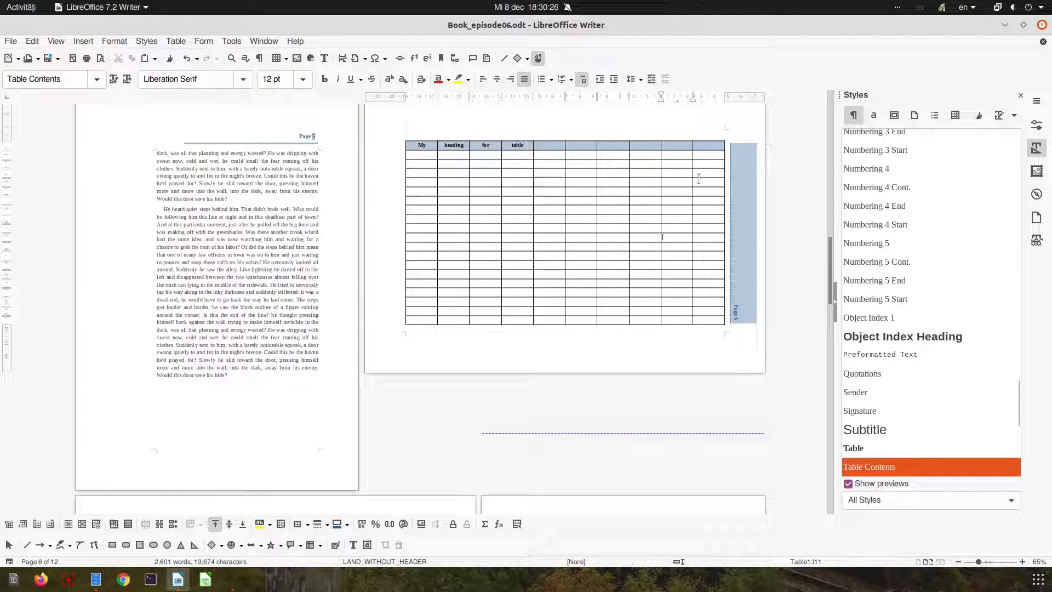
Insert a new row above the table's heading row.
click(416, 143)
click(412, 146)
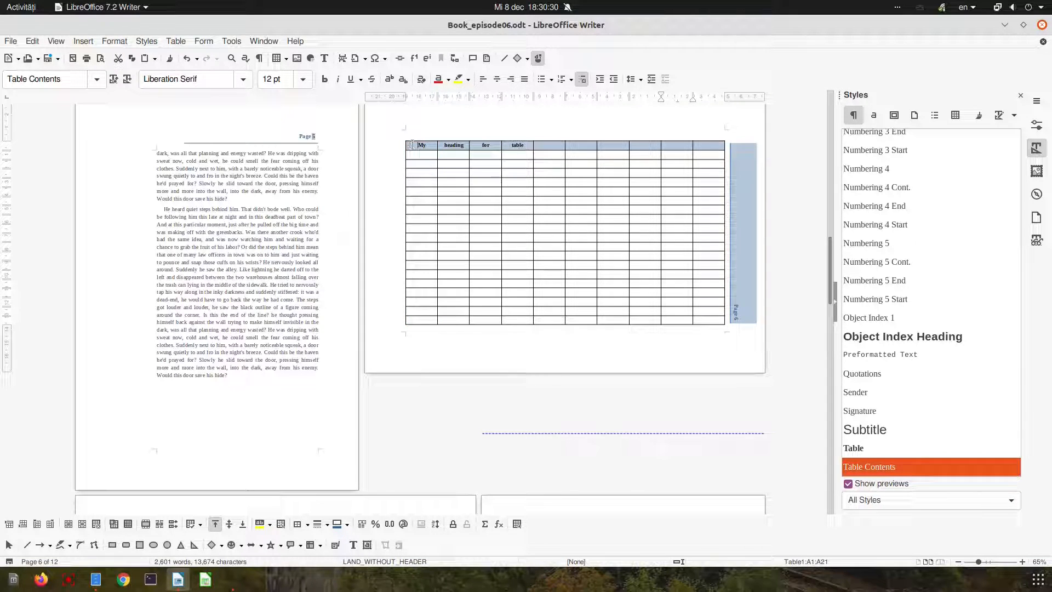
right_click(413, 146)
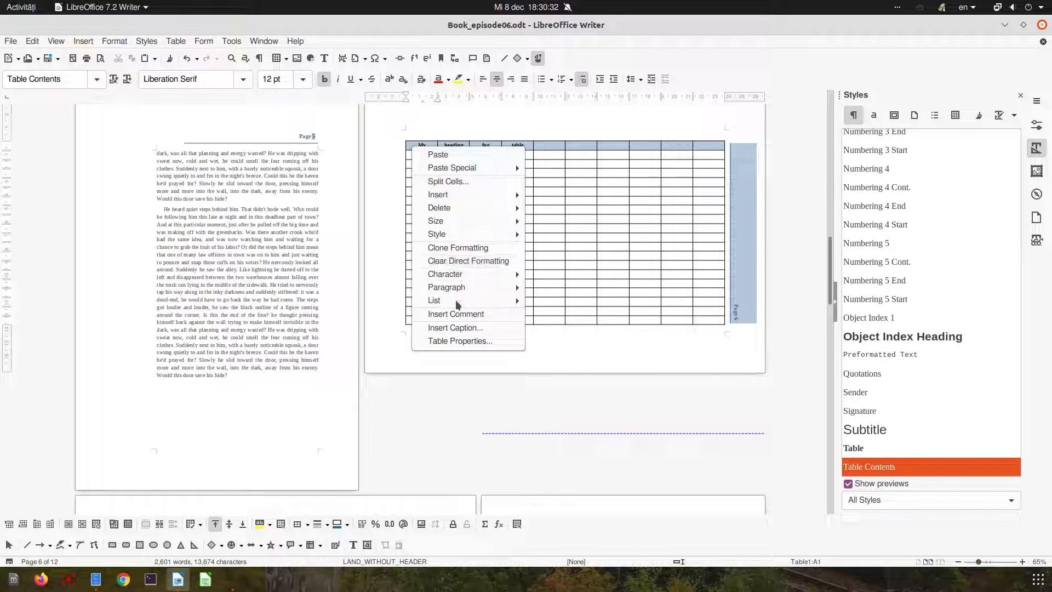
mouse_move(454, 195)
click(556, 195)
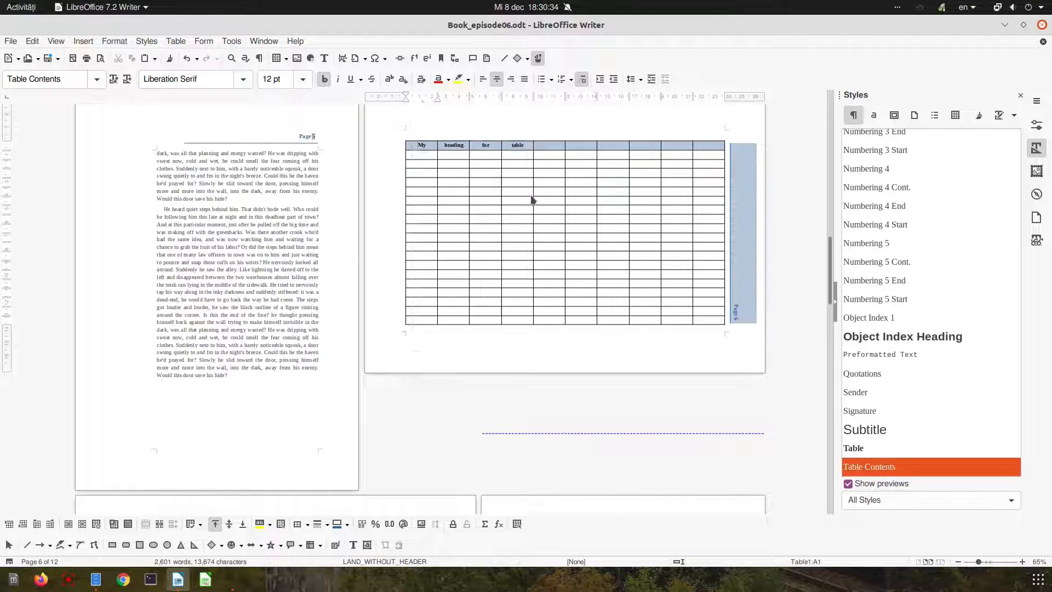
Remove the cell borders and the background color from the new row above the heading.
drag(429, 144, 708, 146)
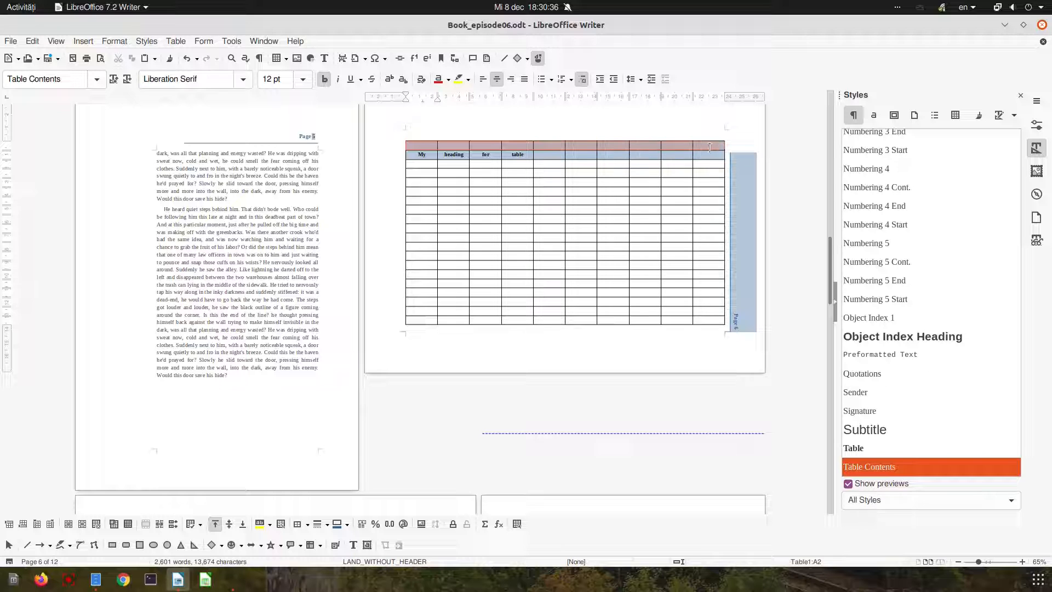
right_click(708, 147)
click(742, 368)
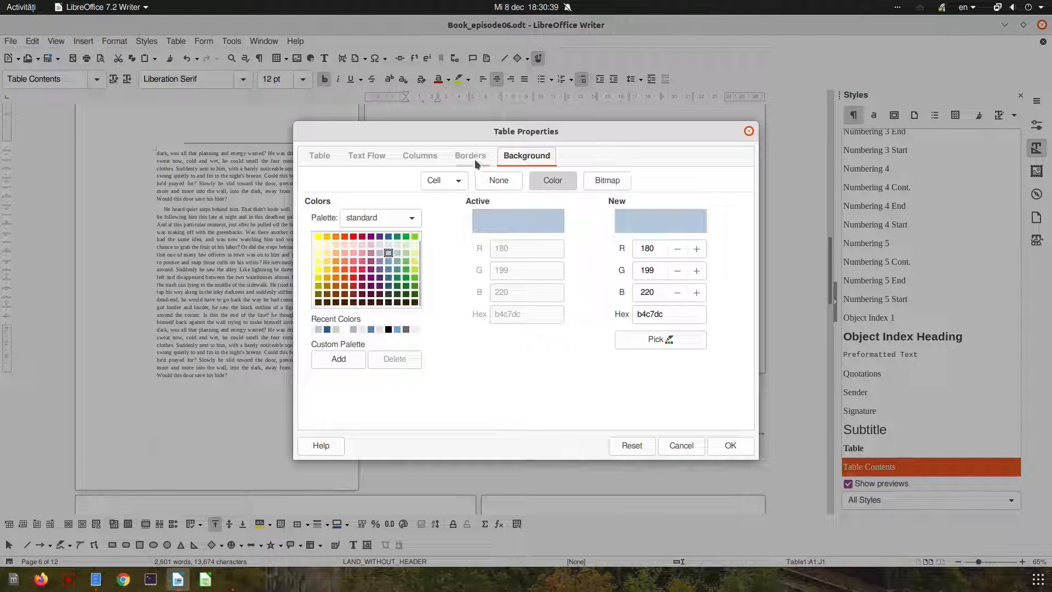
click(474, 159)
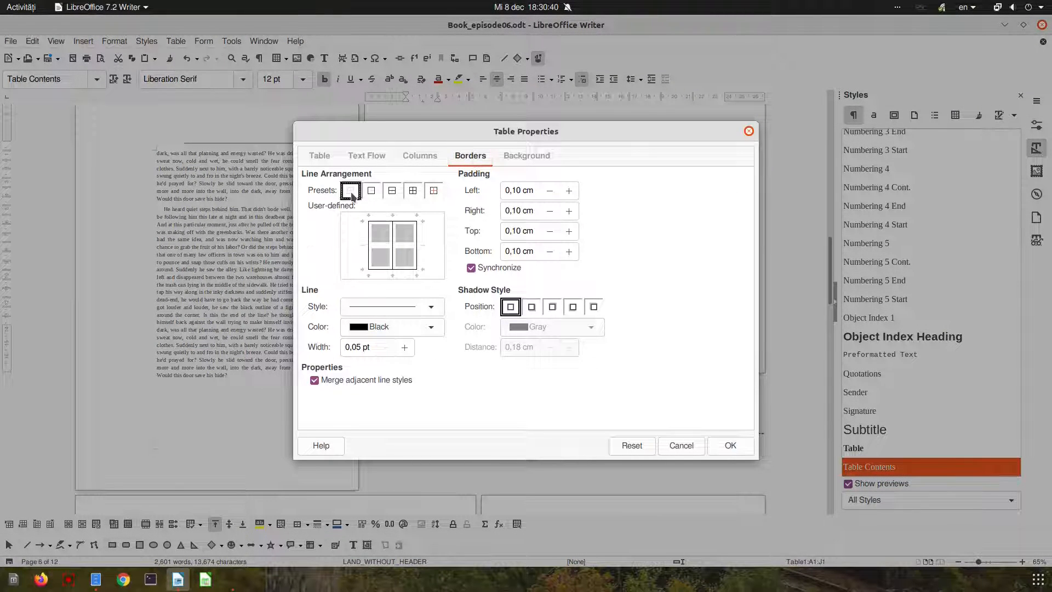
click(517, 158)
click(497, 181)
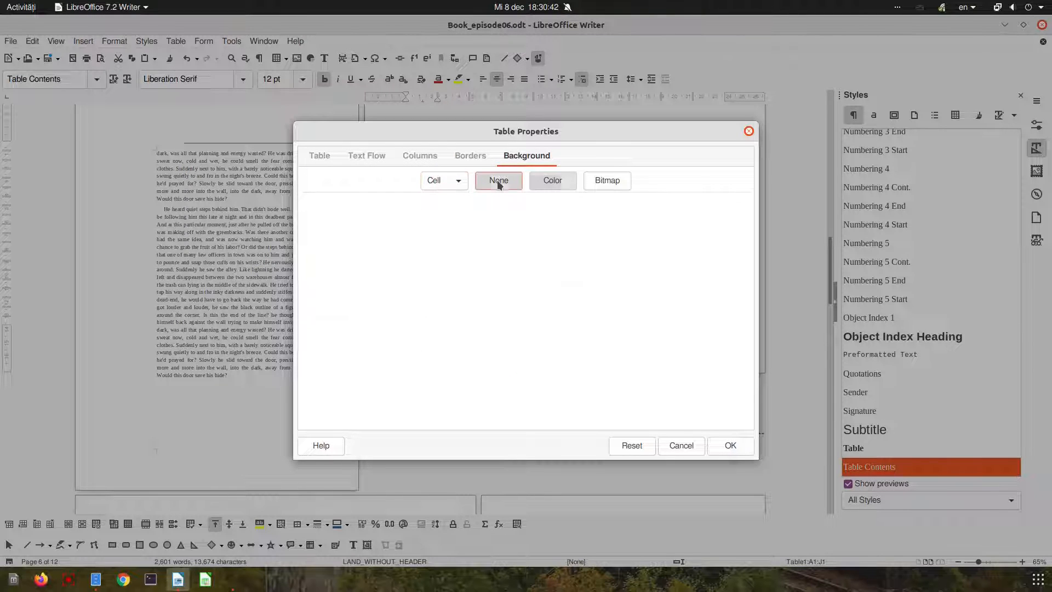
click(731, 455)
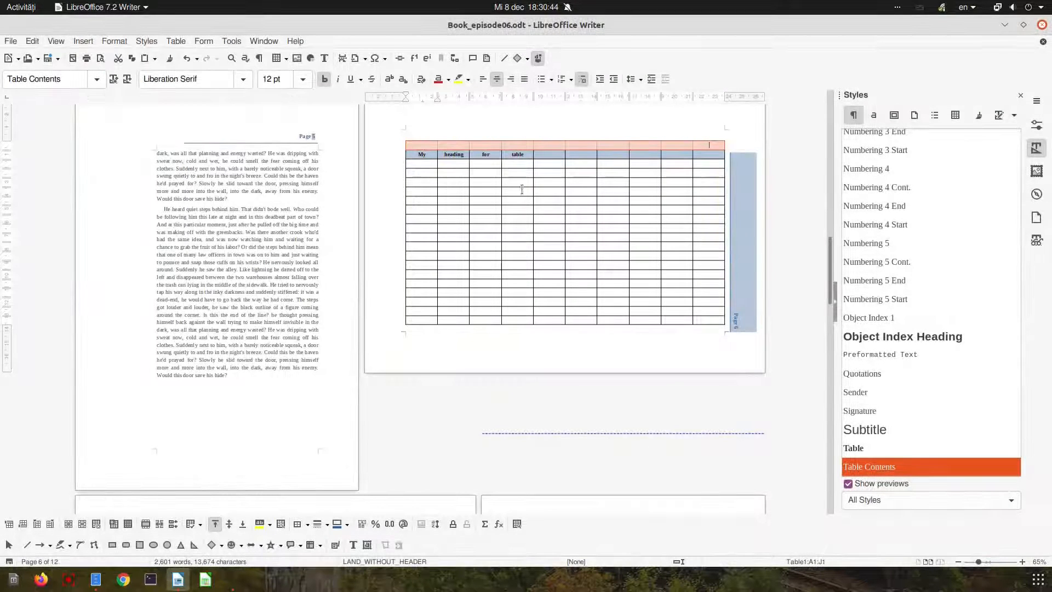
click(520, 189)
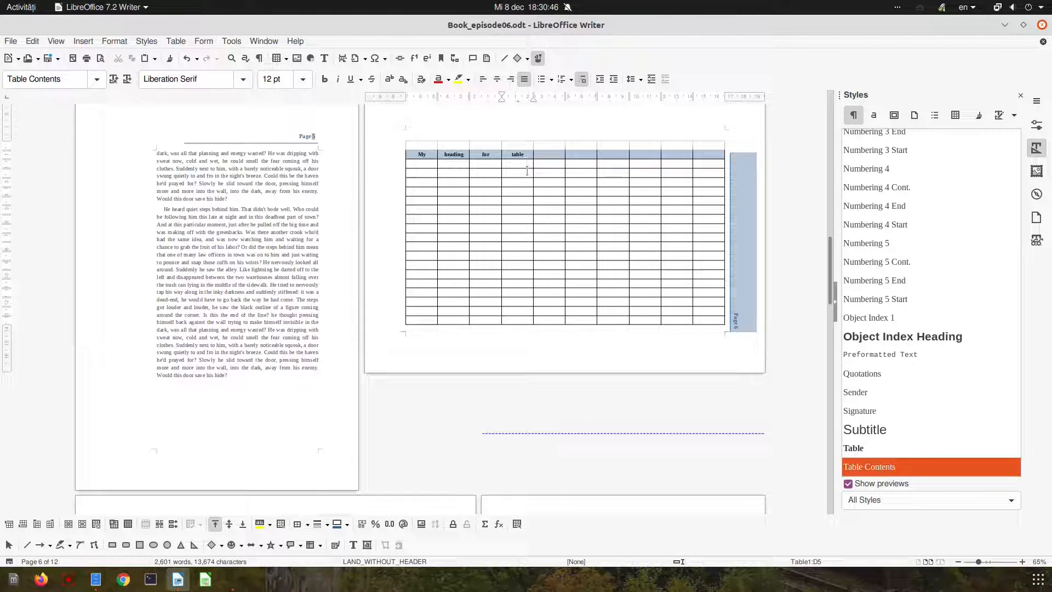
Extend the table's repeated heading to cover the first two rows.
right_click(525, 168)
click(576, 359)
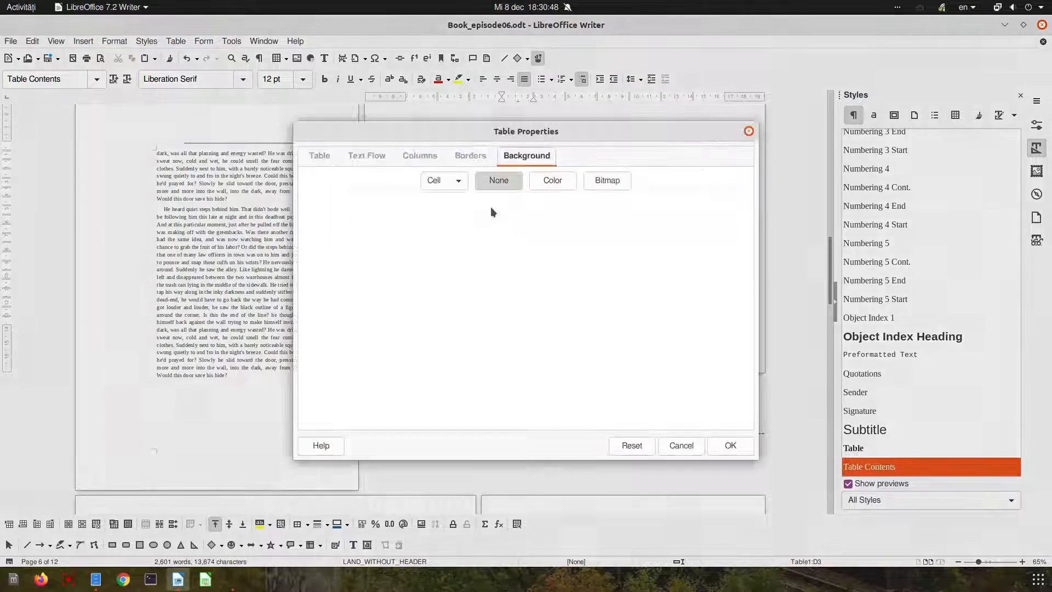
click(373, 161)
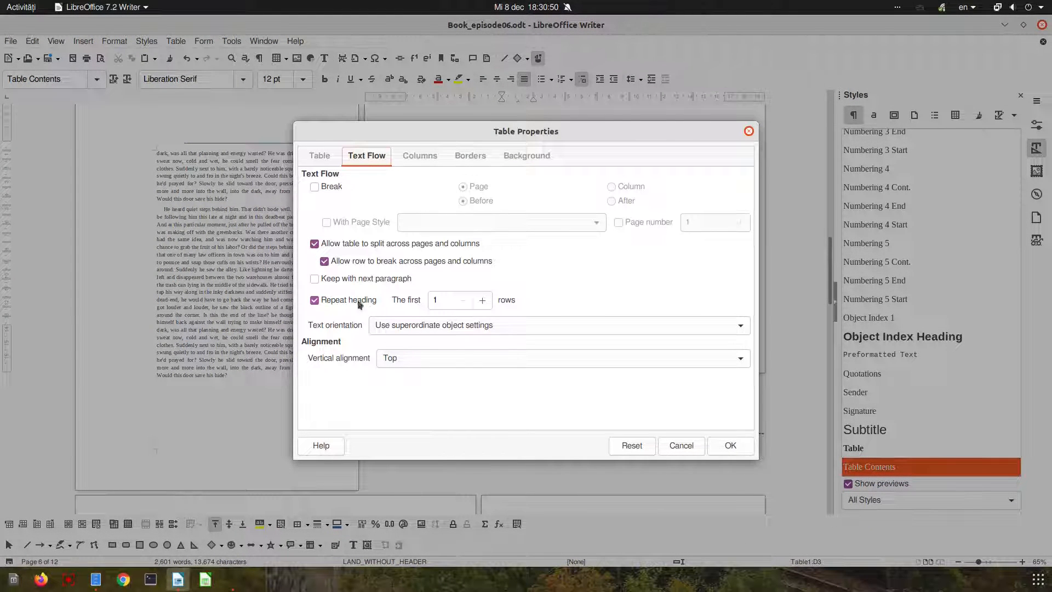
click(482, 301)
click(722, 444)
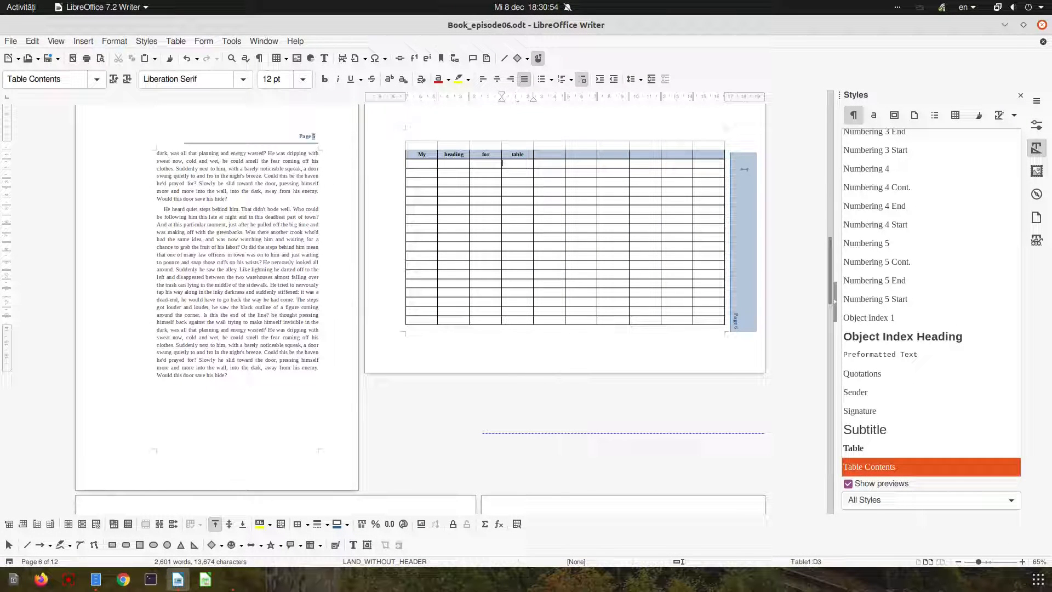
Remove the light blue background from the margin frame beside the table and deselect the frame.
click(745, 159)
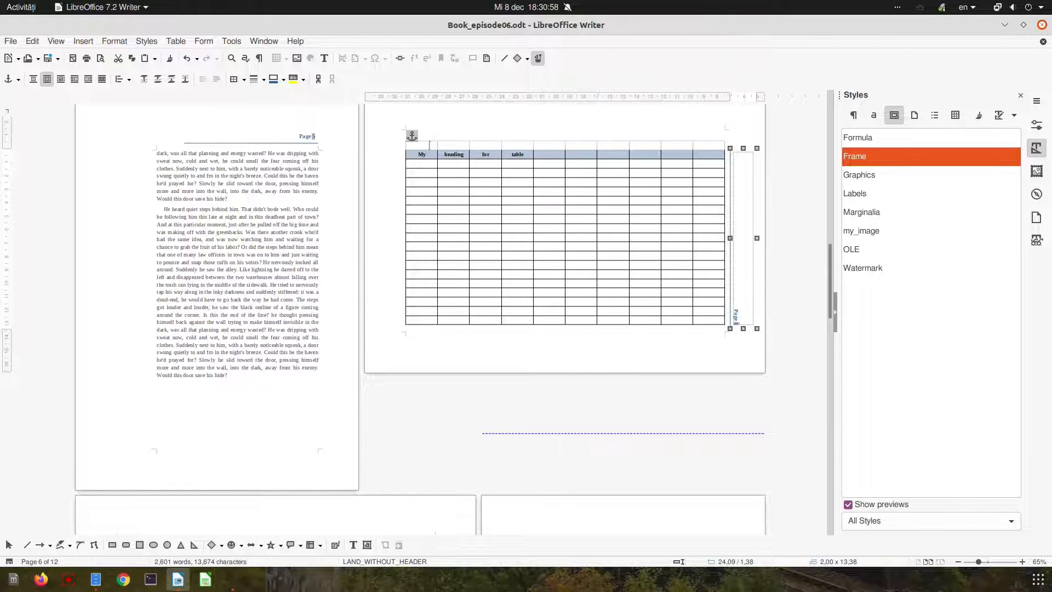
key(Escape)
scroll(615, 288, down, 3)
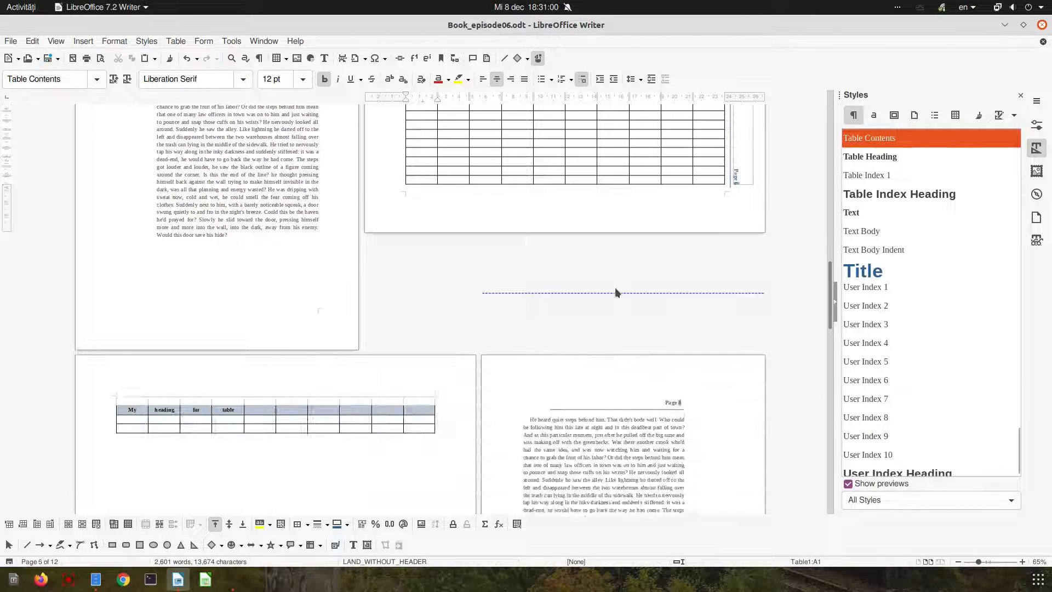
scroll(615, 287, up, 5)
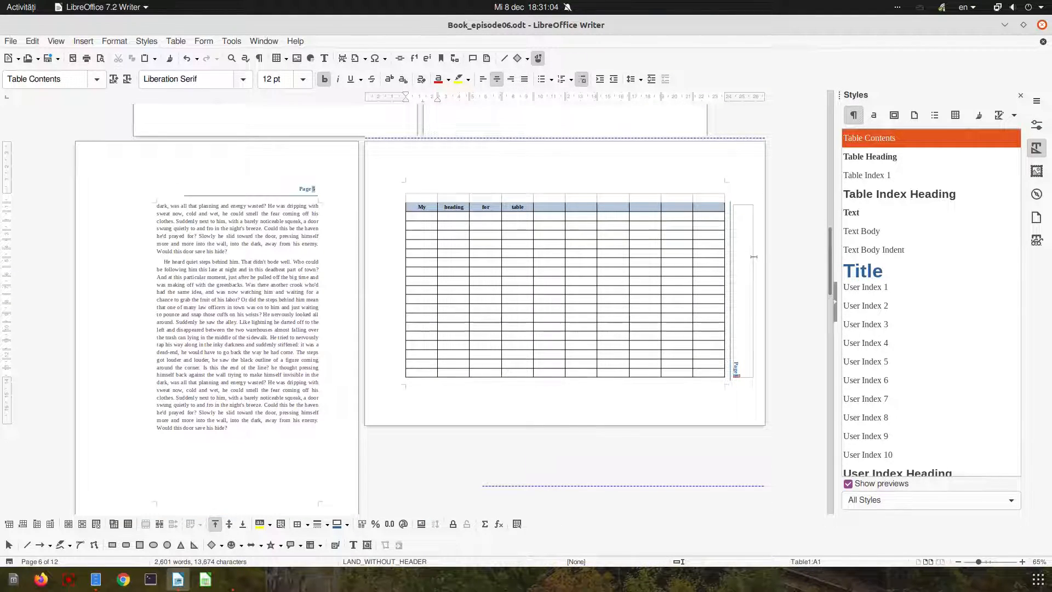
double_click(736, 368)
click(698, 175)
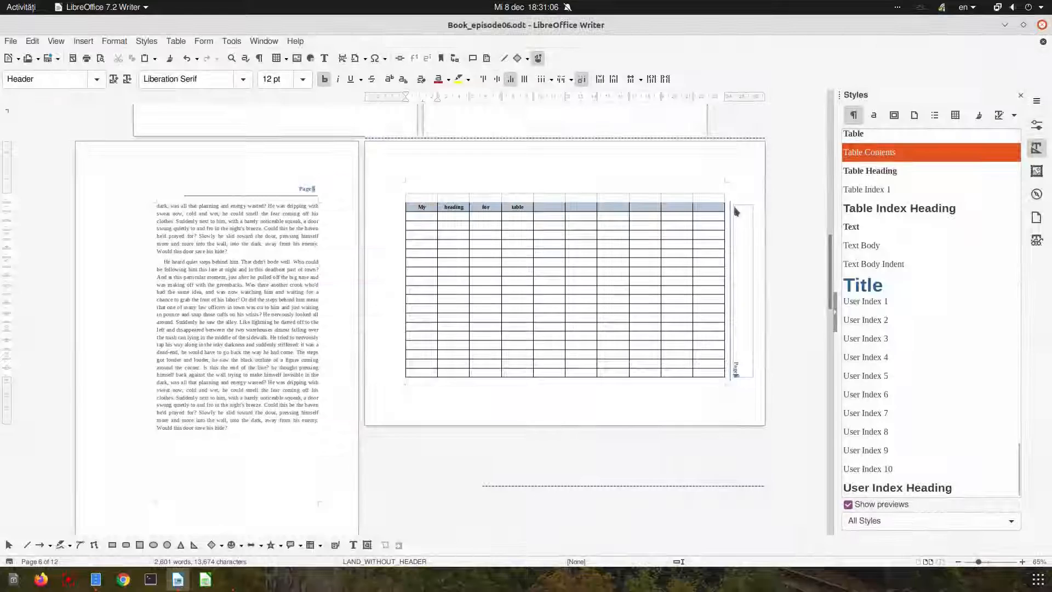
click(734, 202)
double_click(736, 202)
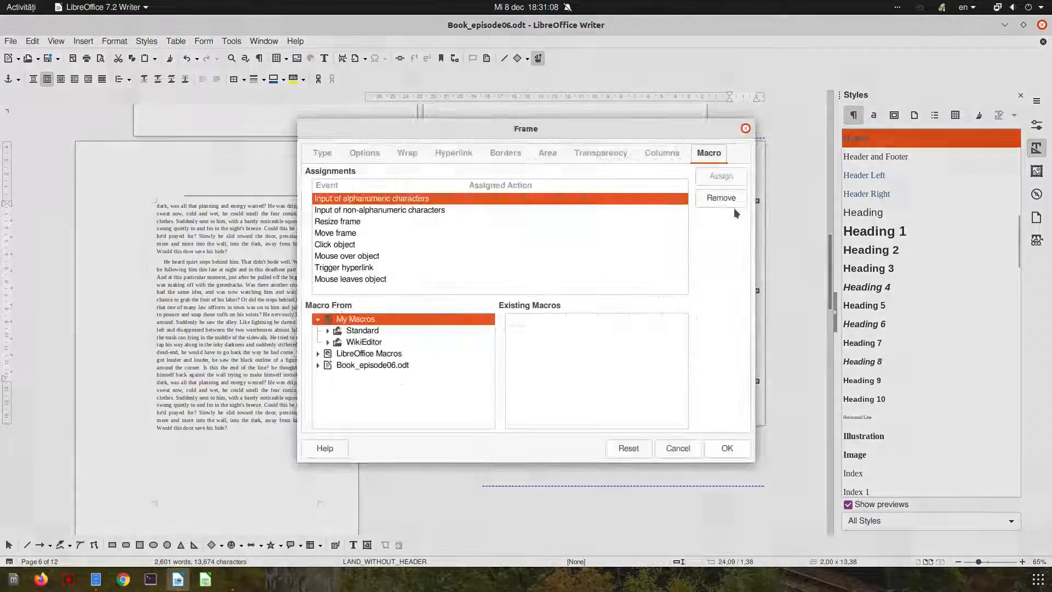
click(747, 131)
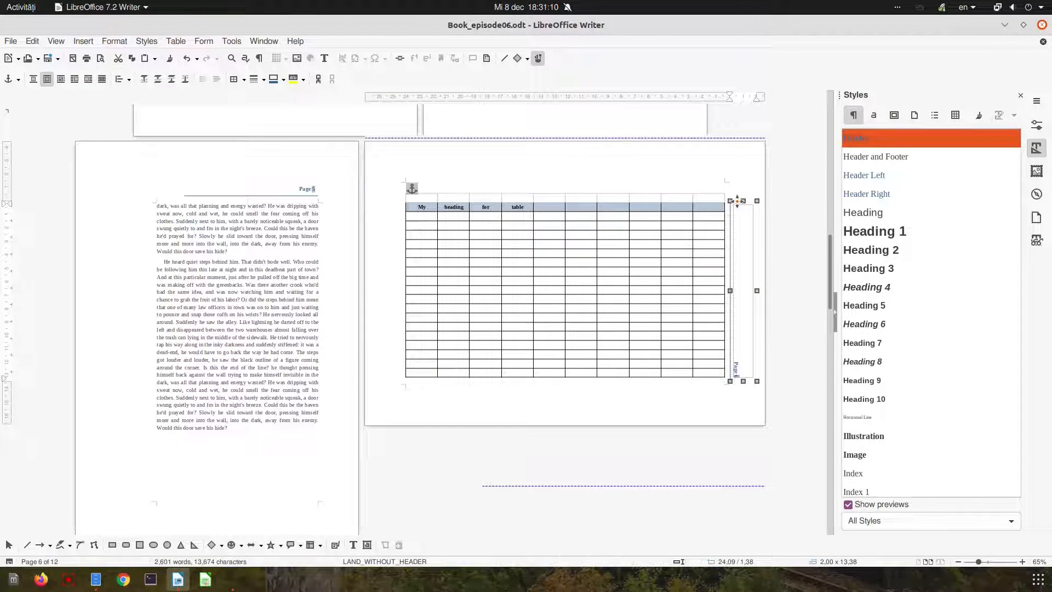
Move the margin frame over the table and back into the margin beside it, slightly higher, and deselect it.
drag(743, 195, 477, 199)
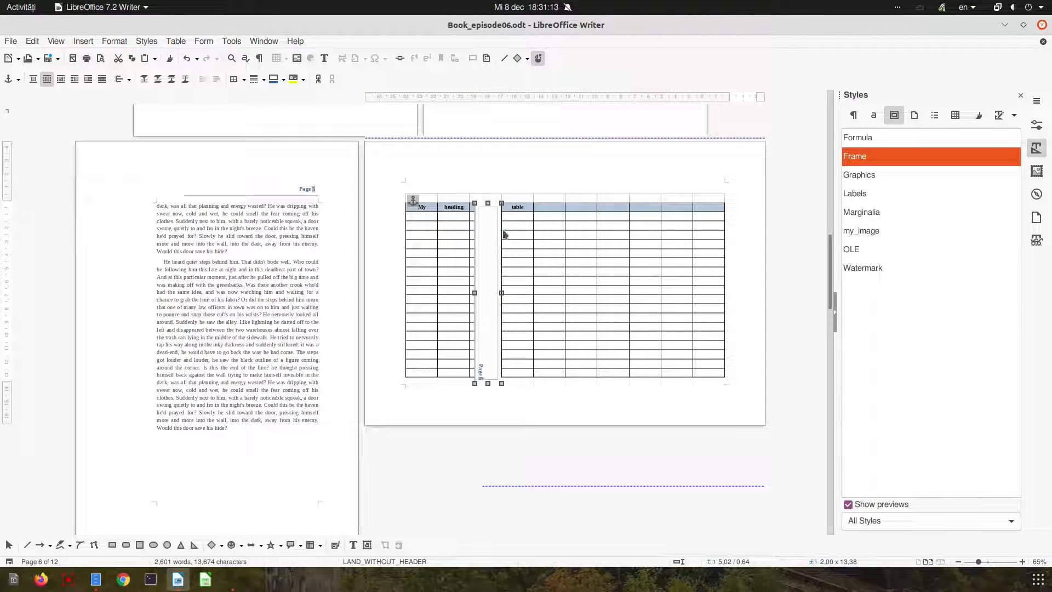
drag(517, 229, 756, 224)
click(766, 233)
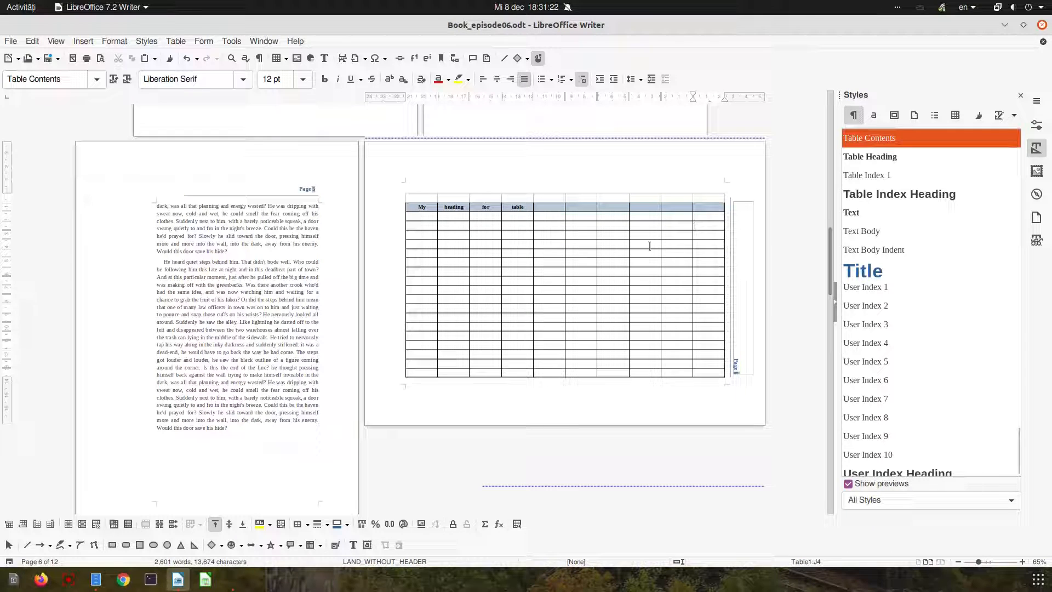
Close the Styles sidebar and examine the header on page 5 against the landscape table page with its margin frame.
click(1021, 95)
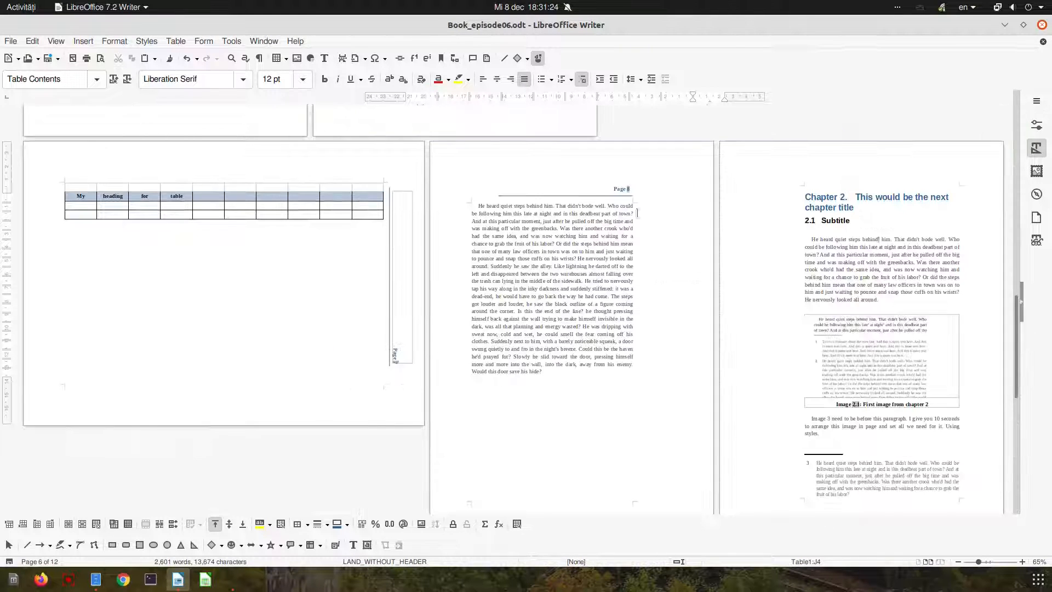
ctrl+scroll(481, 273, up, 4)
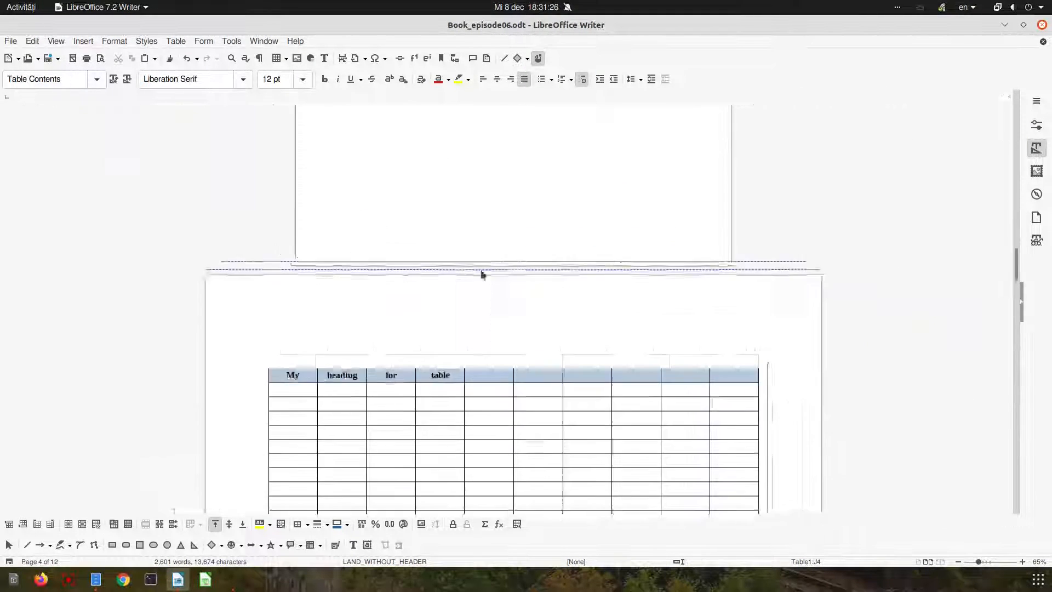
scroll(618, 200, down, 6)
scroll(618, 216, up, 9)
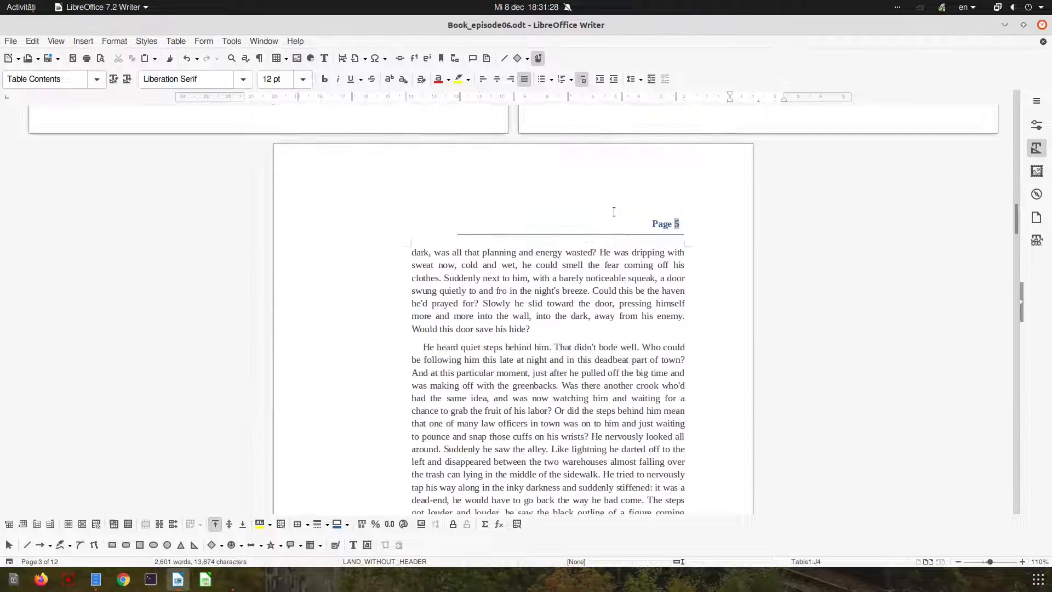
scroll(639, 225, down, 12)
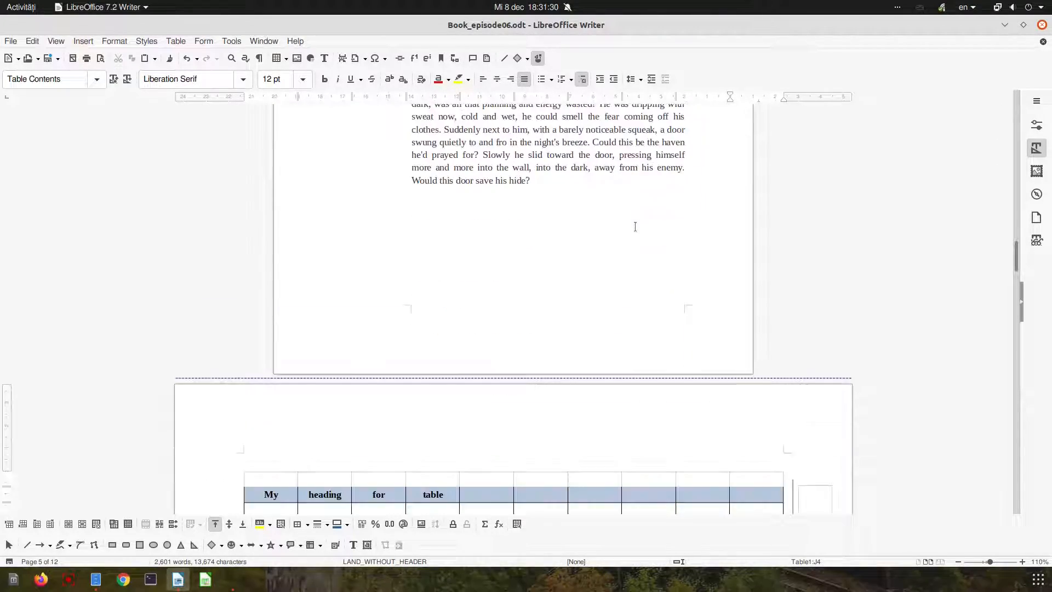
scroll(635, 227, up, 5)
scroll(636, 227, up, 9)
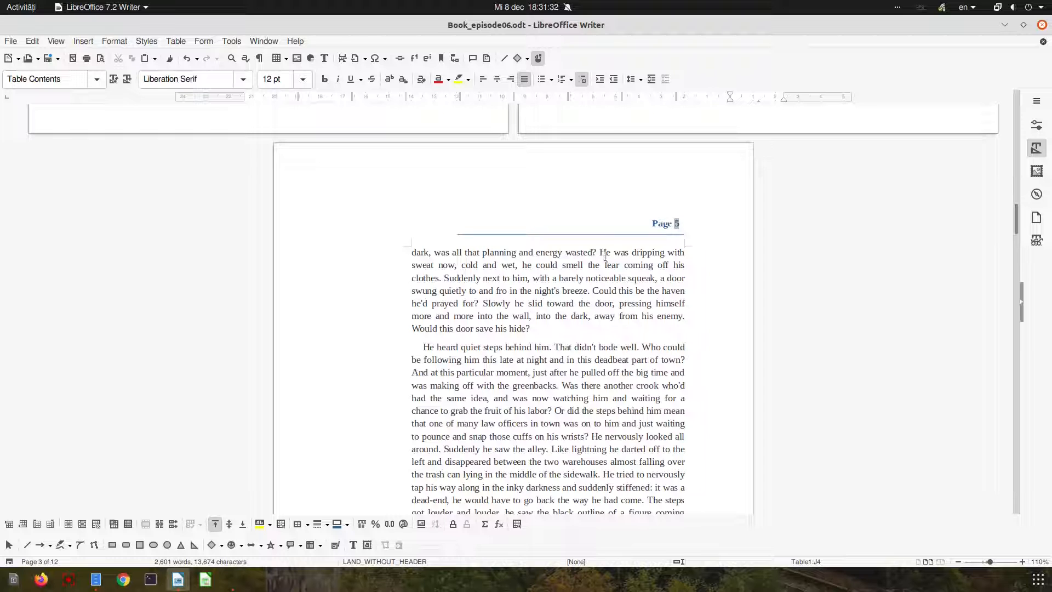
scroll(616, 242, up, 1)
scroll(597, 238, down, 12)
scroll(589, 246, down, 2)
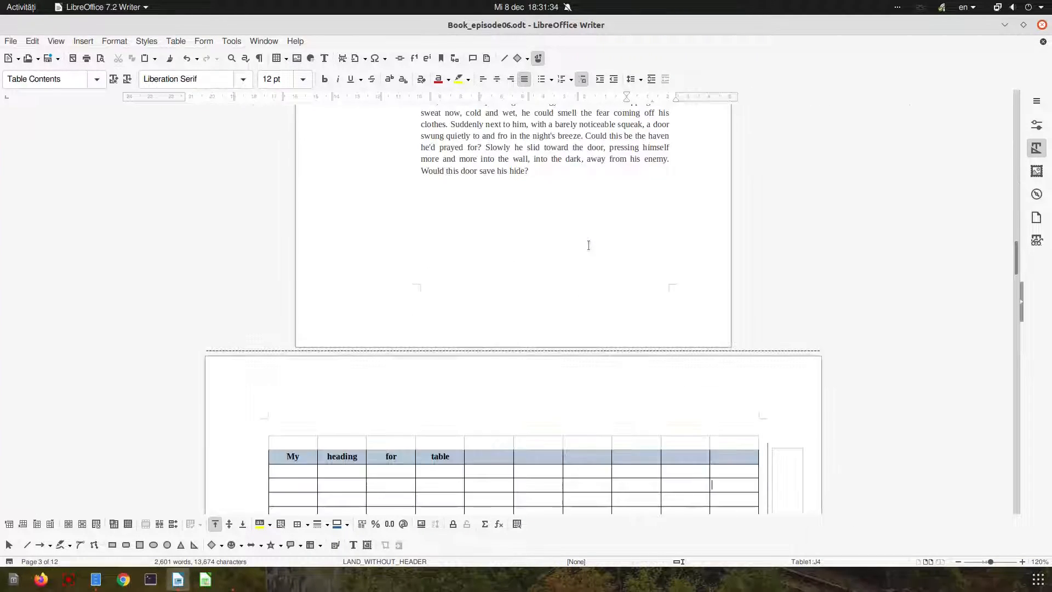
scroll(589, 245, down, 4)
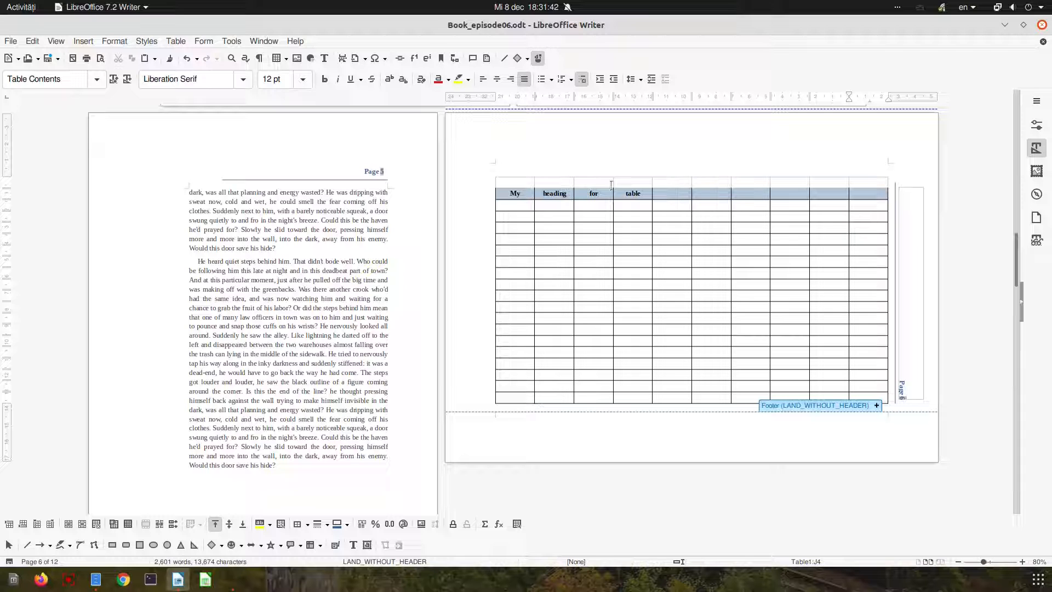
Check the table's heading row borders in the print preview and close the preview.
click(523, 181)
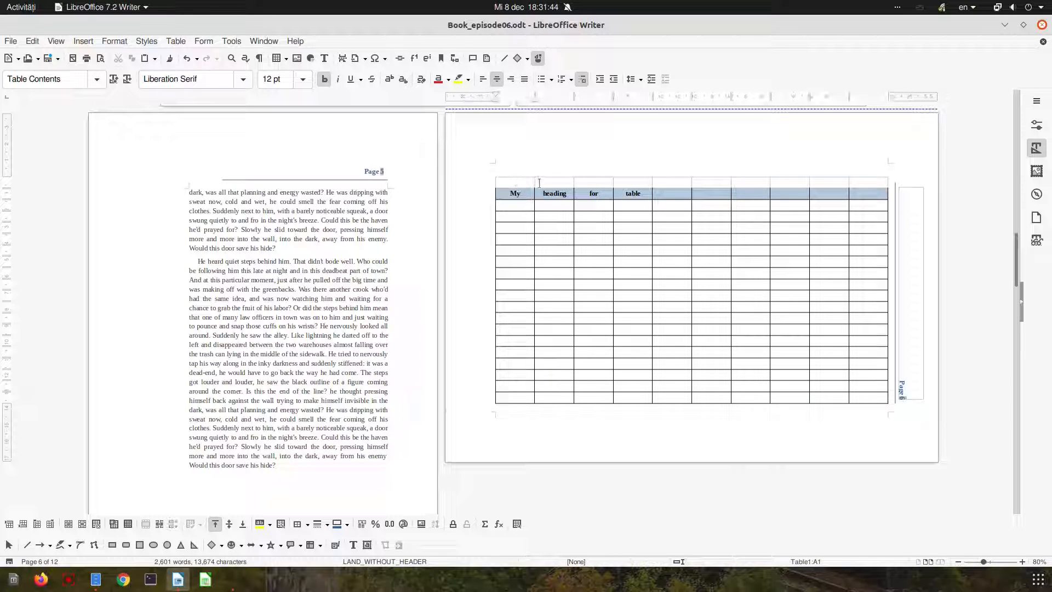
key(ctrl+shift+o)
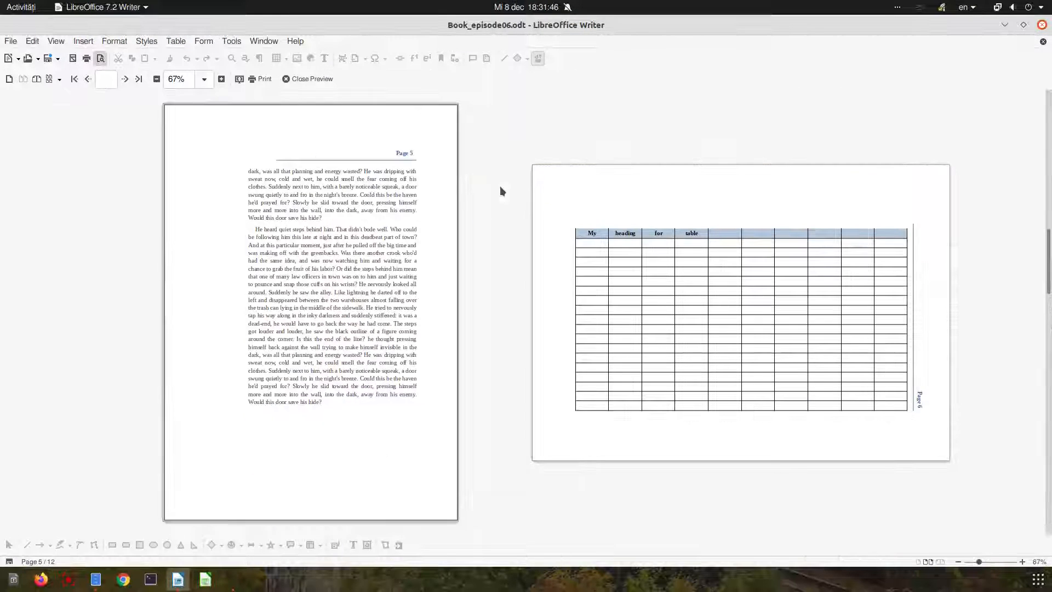
scroll(591, 237, up, 2)
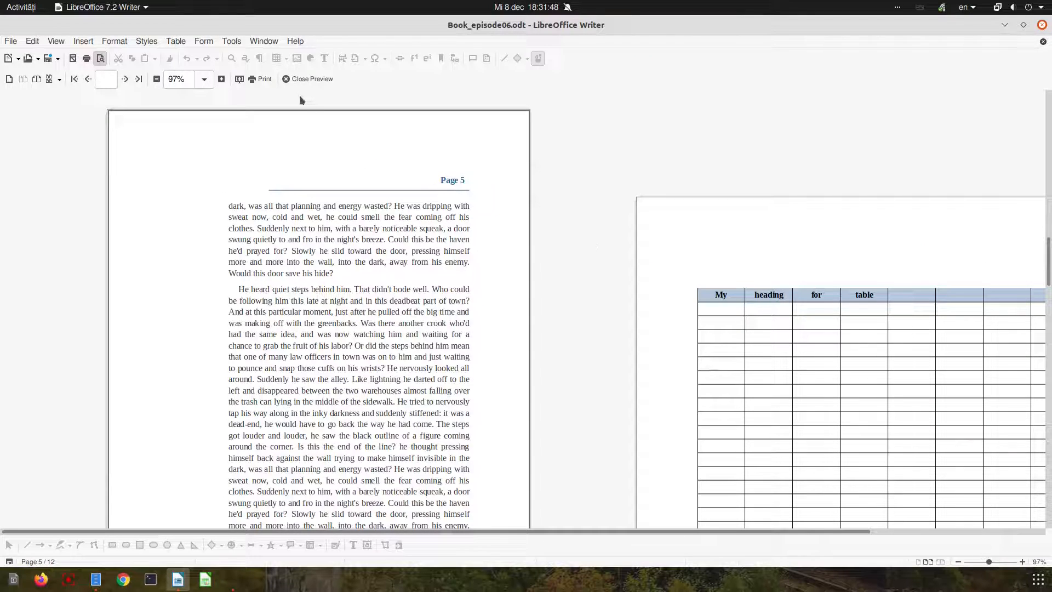
click(307, 79)
Apply black 0,05 pt outer borders and all inner lines to the table cells from the heading row down to the last row.
drag(516, 204, 864, 403)
right_click(864, 403)
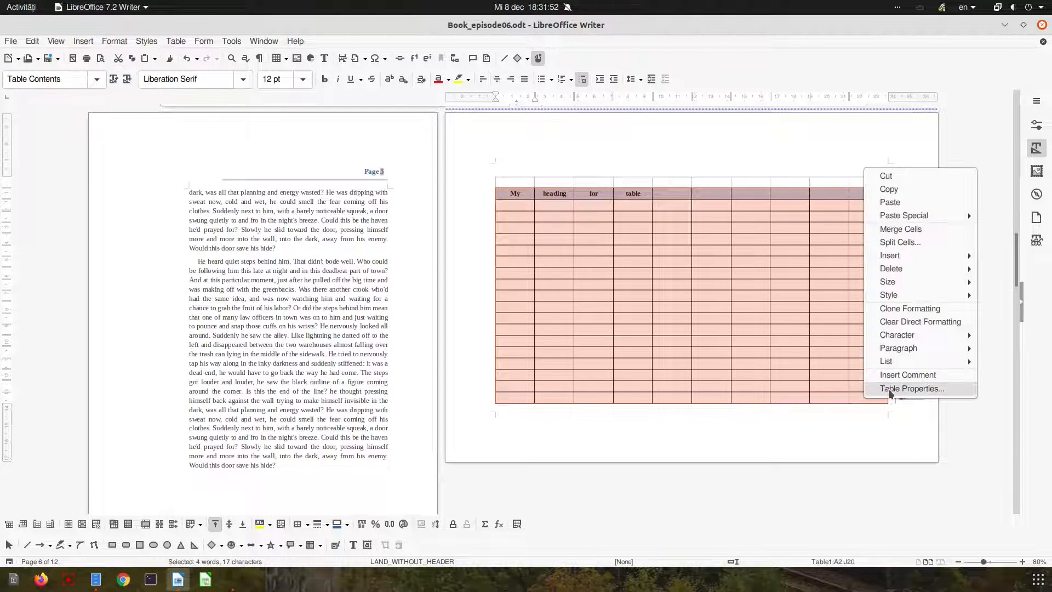
click(883, 388)
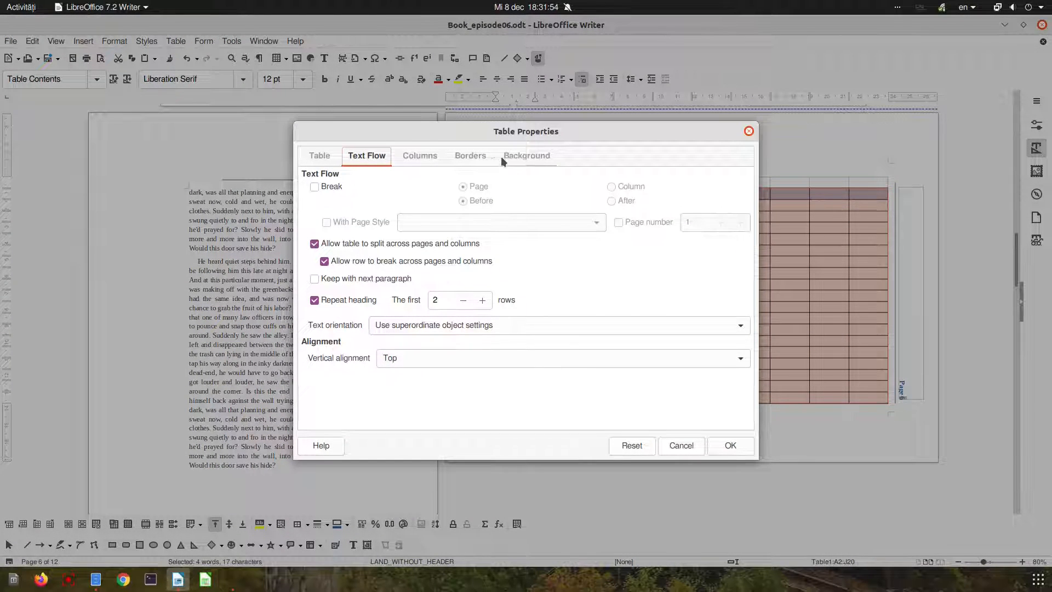
click(470, 156)
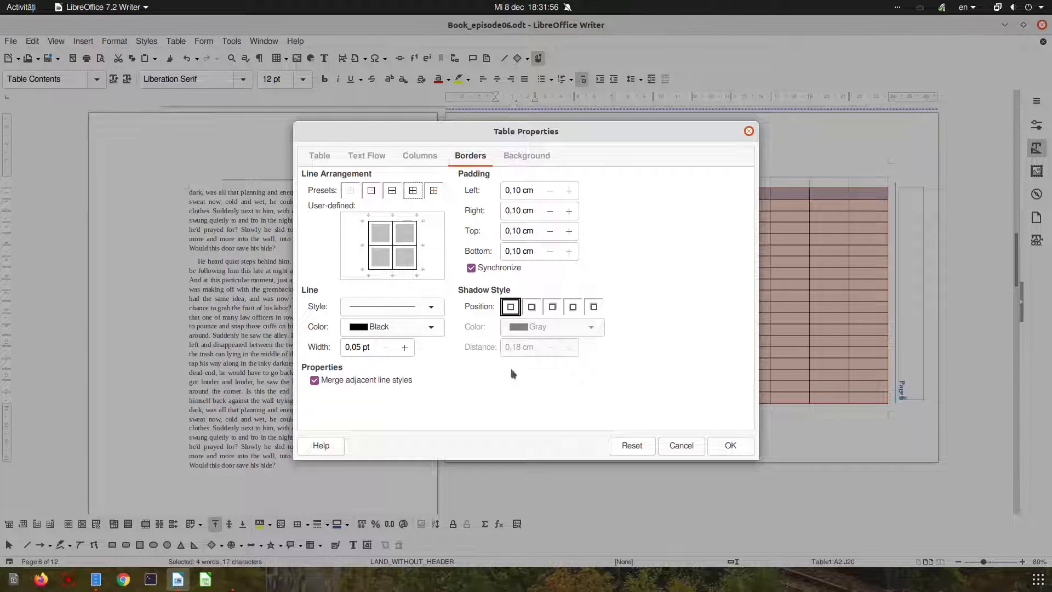
click(718, 446)
click(729, 288)
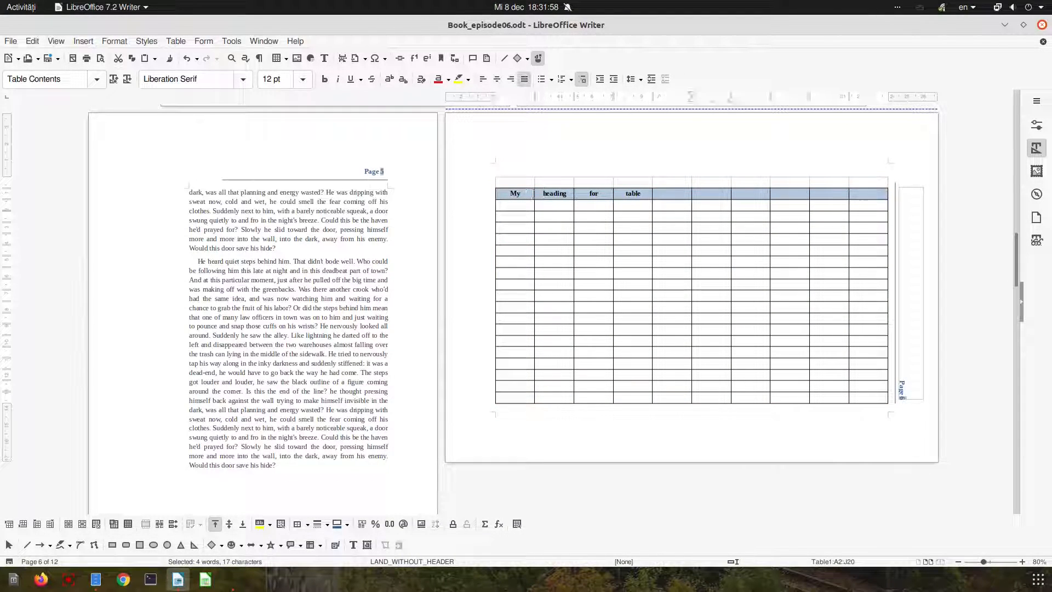
Examine pages 5 to 8 in the single-page print preview, checking headers, repeated table headings and rotated page numbers.
key(ctrl+shift+o)
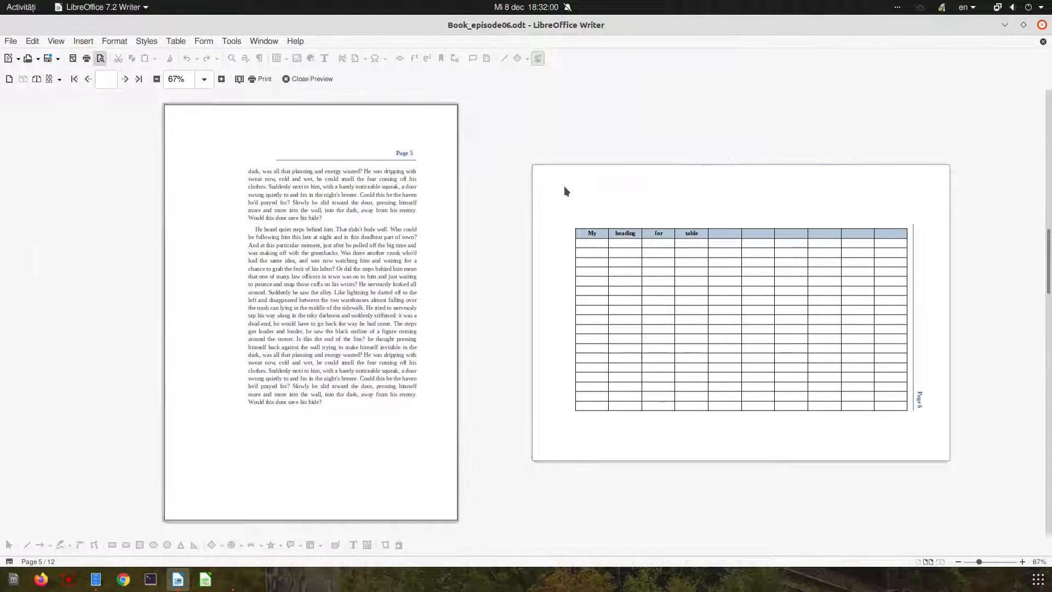
scroll(655, 281, up, 2)
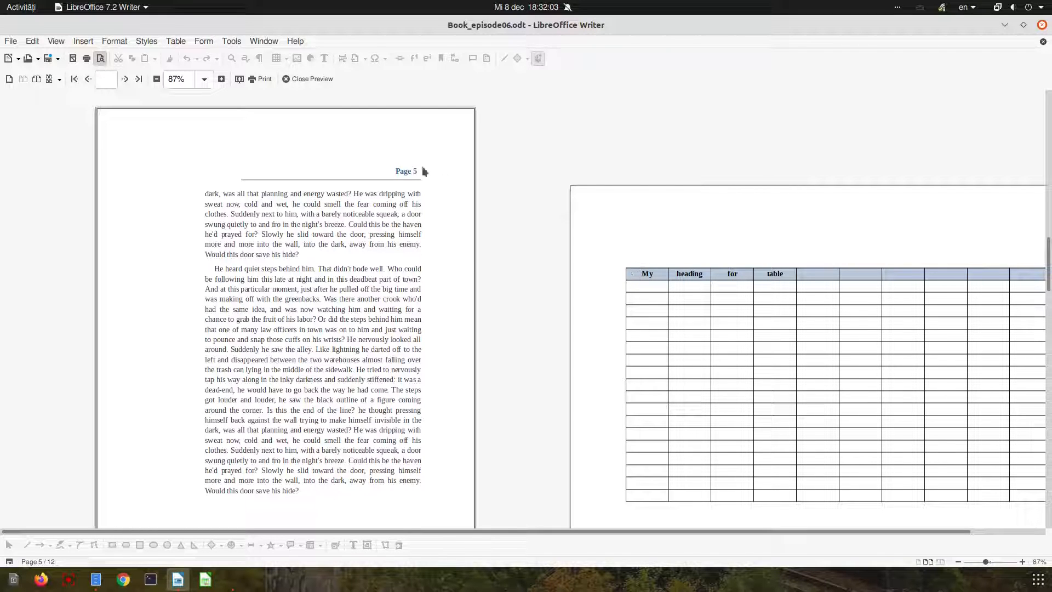
click(703, 331)
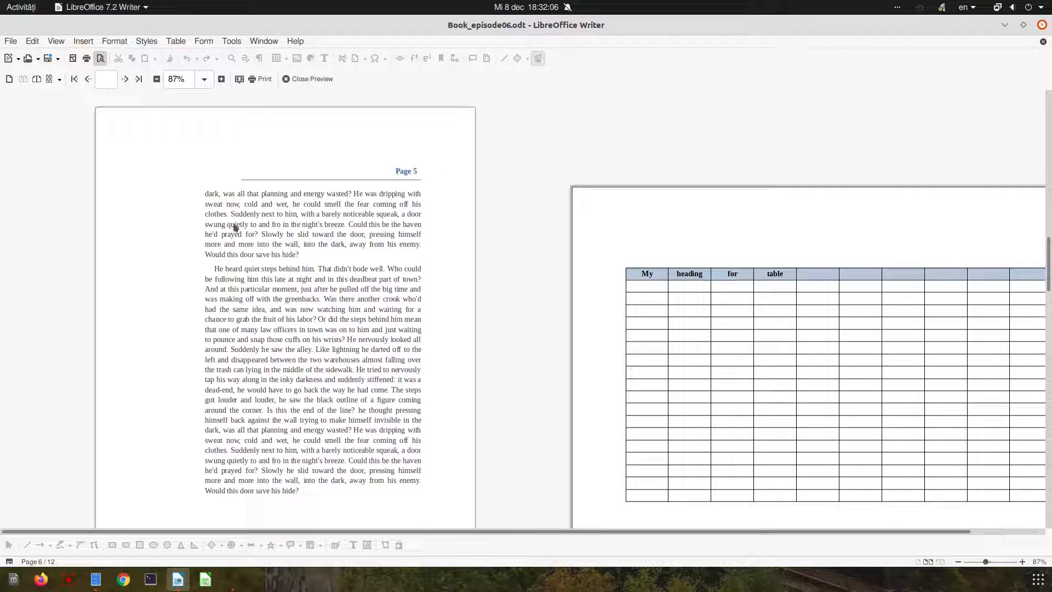
click(9, 78)
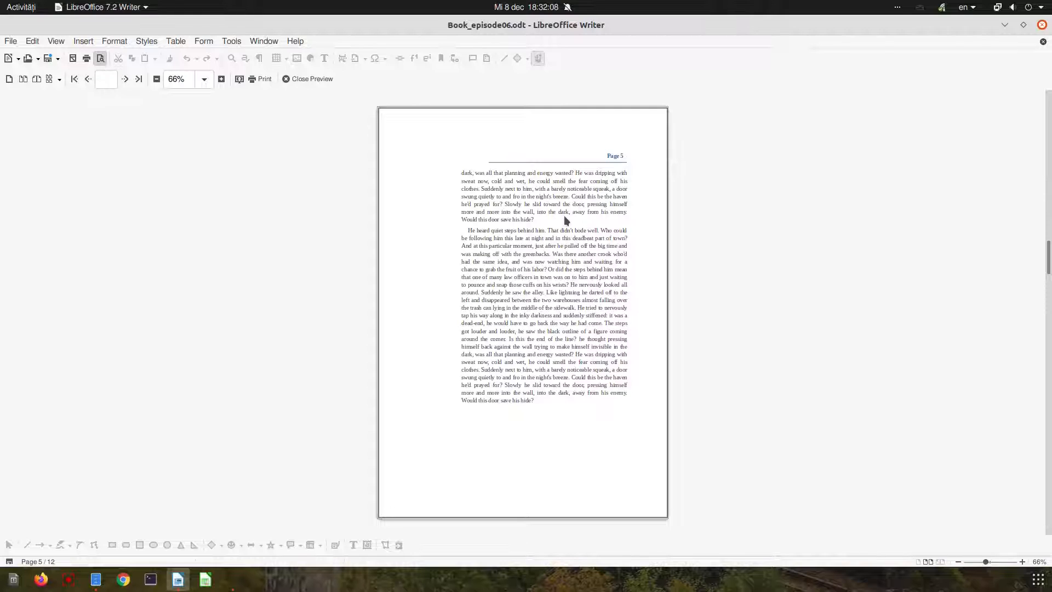
scroll(564, 219, down, 1)
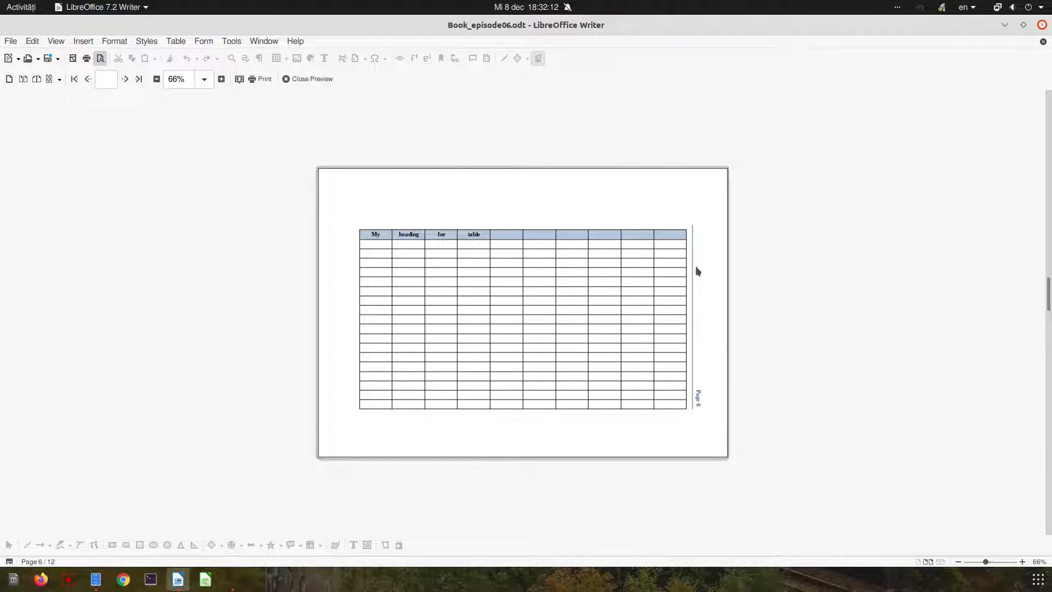
scroll(697, 282, down, 1)
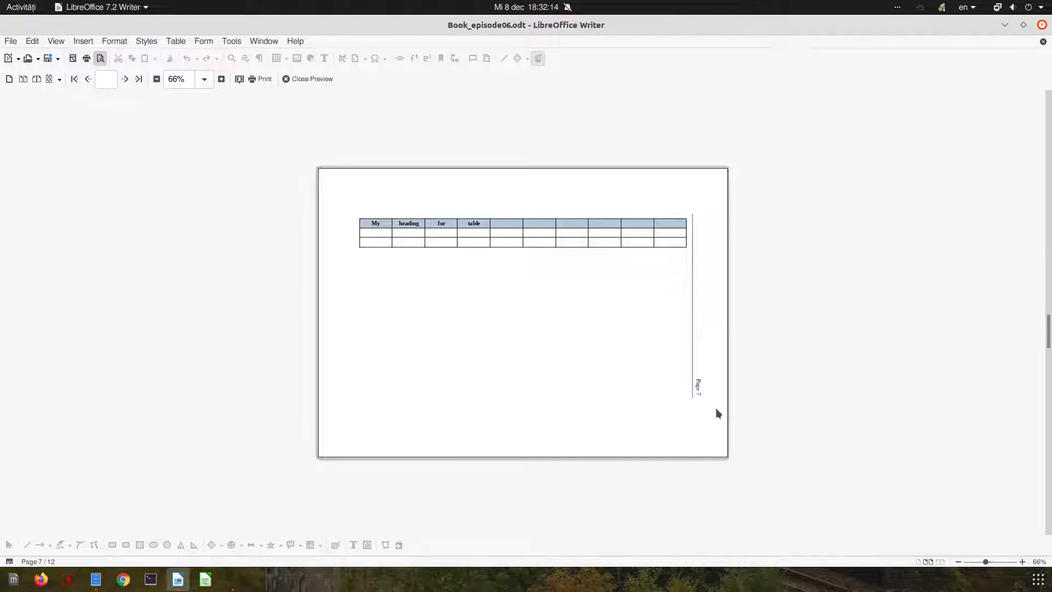
scroll(693, 351, down, 1)
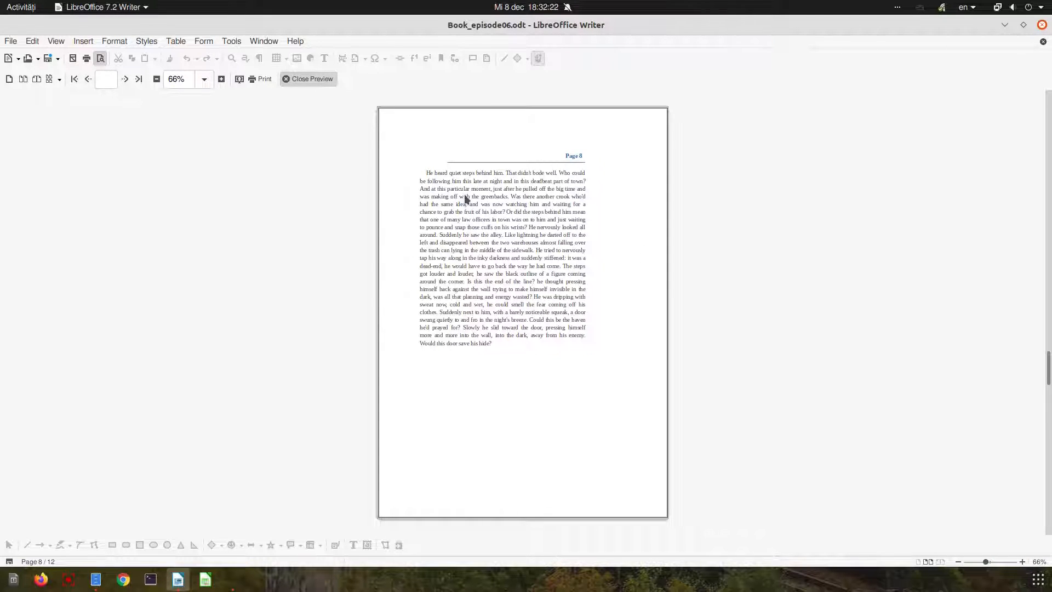
key(Escape)
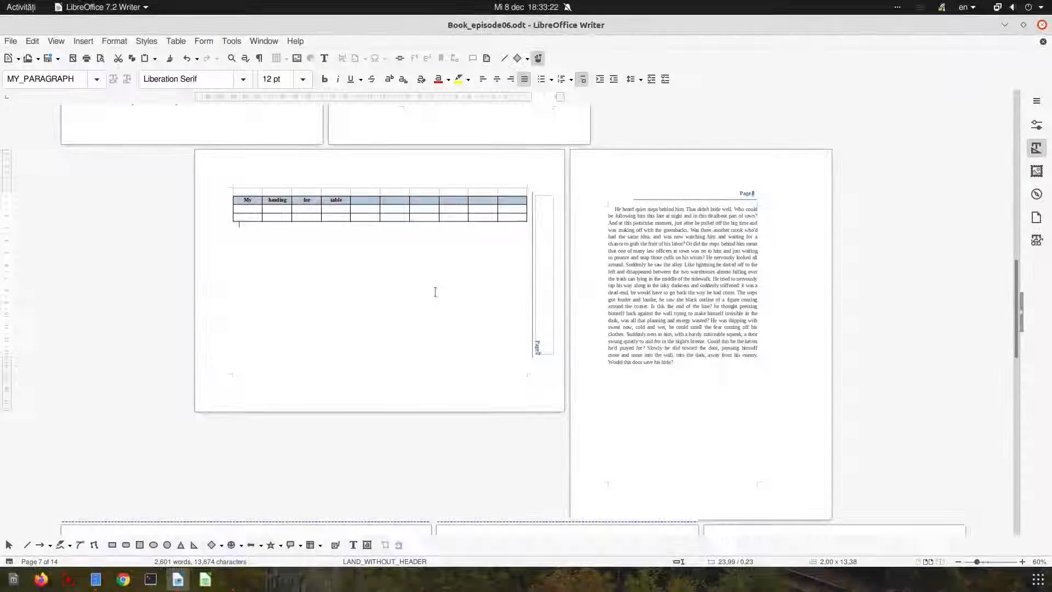
scroll(433, 304, up, 5)
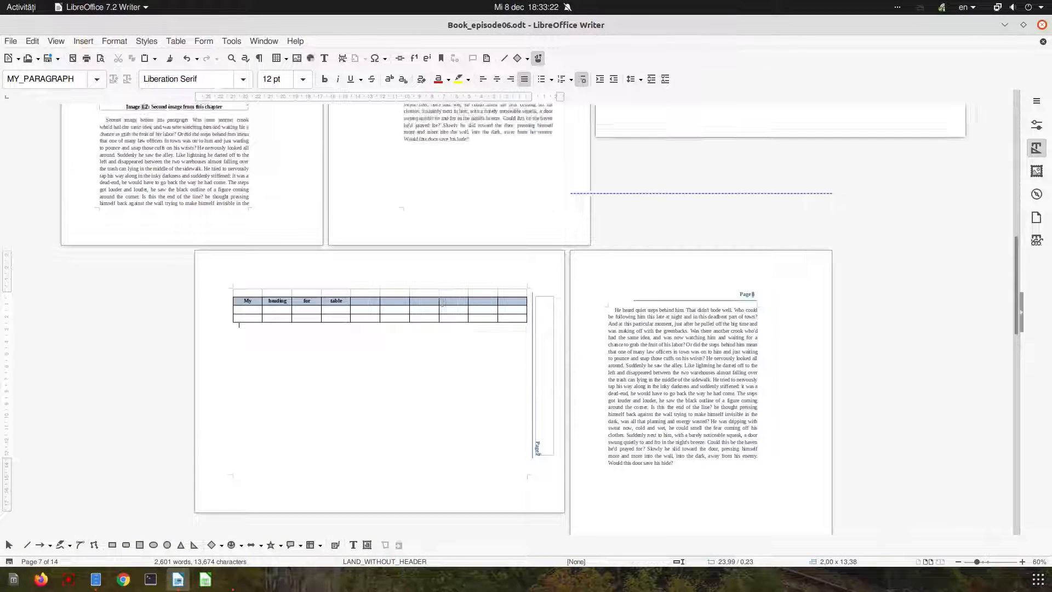
scroll(445, 310, up, 4)
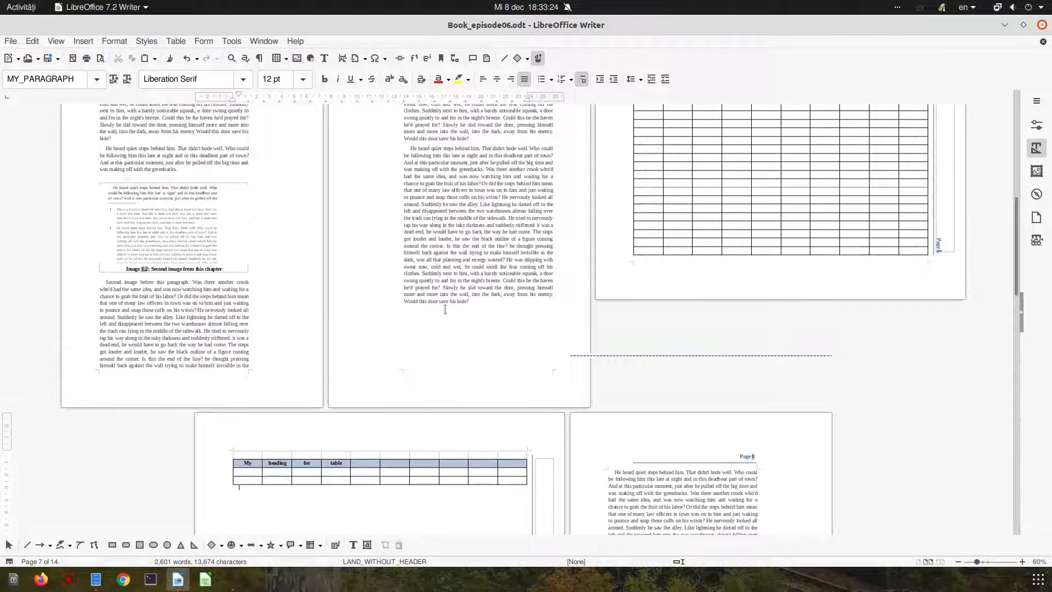